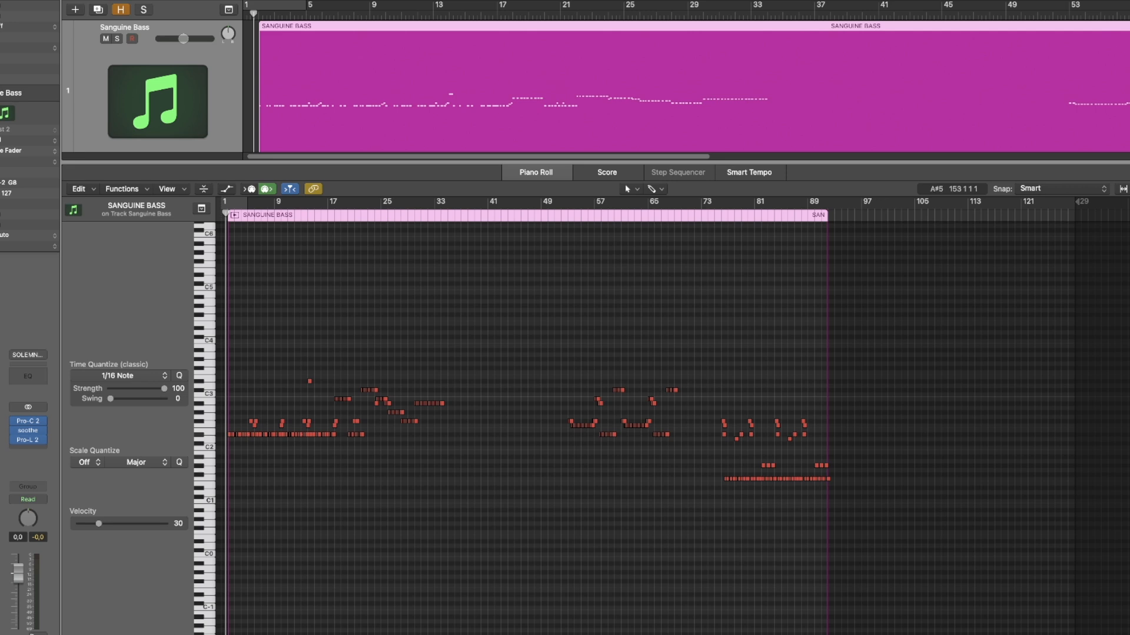
# Step: Close the Piano Roll and go through the Odin Rhythm, CS DRUMS BUSS and FX SAMPLES BUSS tracks of the arrangement
pyautogui.press('super+Right')
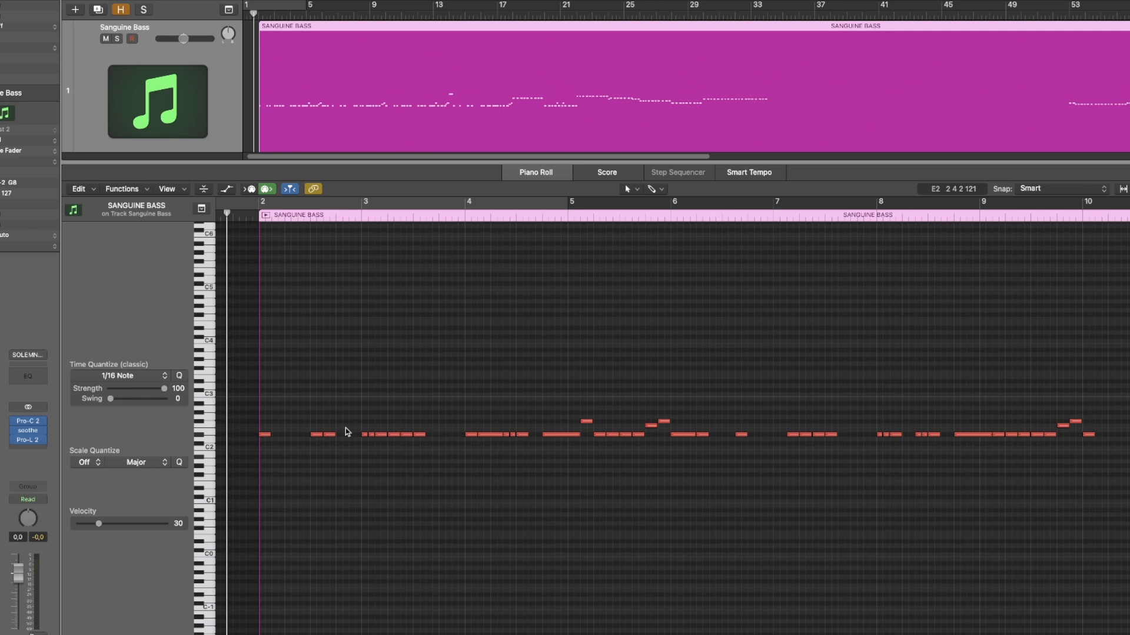
pyautogui.moveTo(342, 162); pyautogui.dragTo(325, 632)
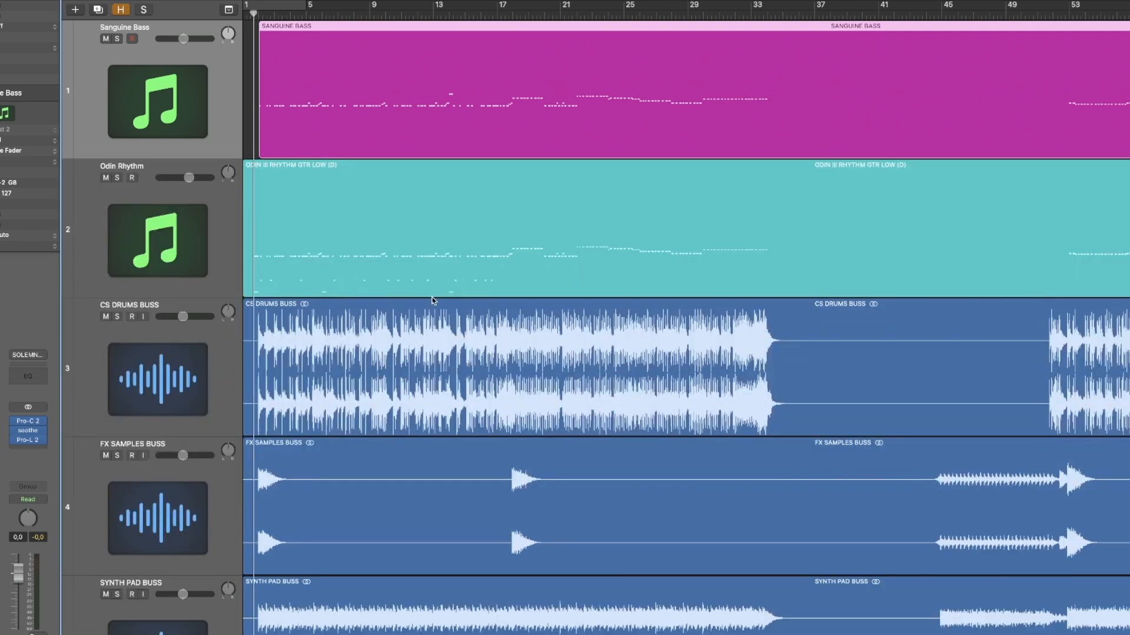
pyautogui.click(262, 241)
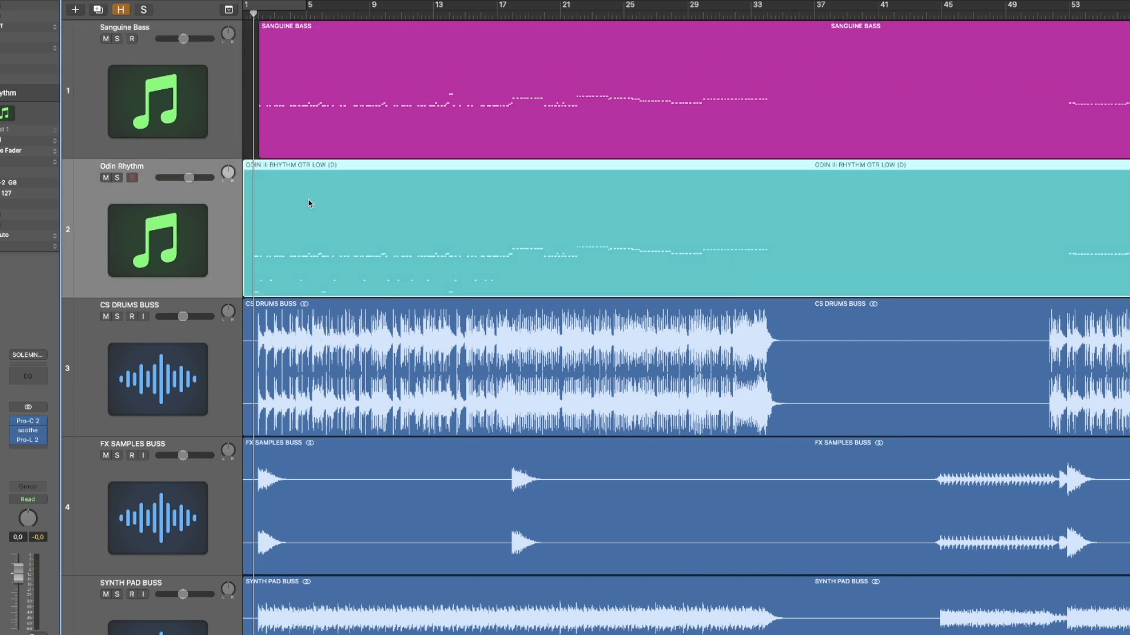
pyautogui.scroll(-3, 310, 203)
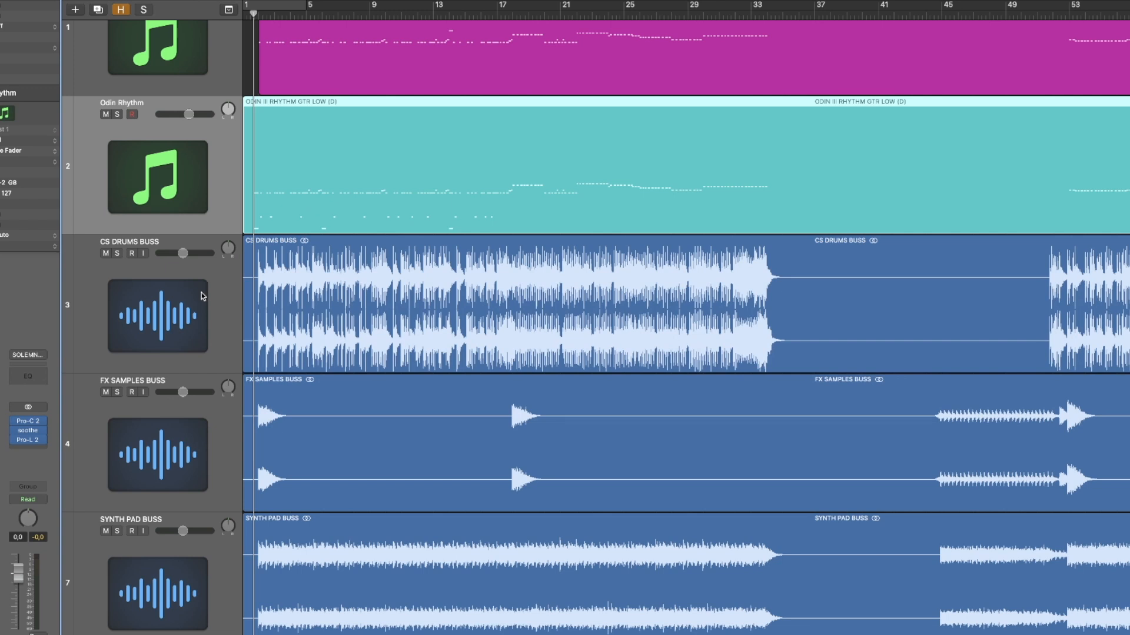
pyautogui.click(202, 295)
pyautogui.scroll(-1, 471, 294)
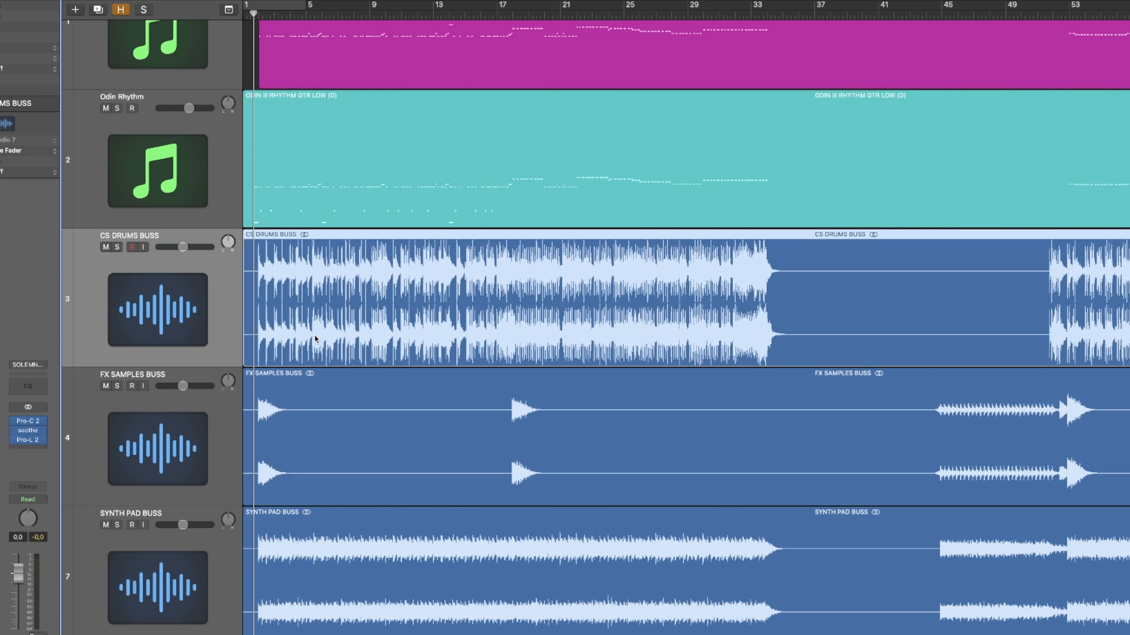
pyautogui.click(192, 438)
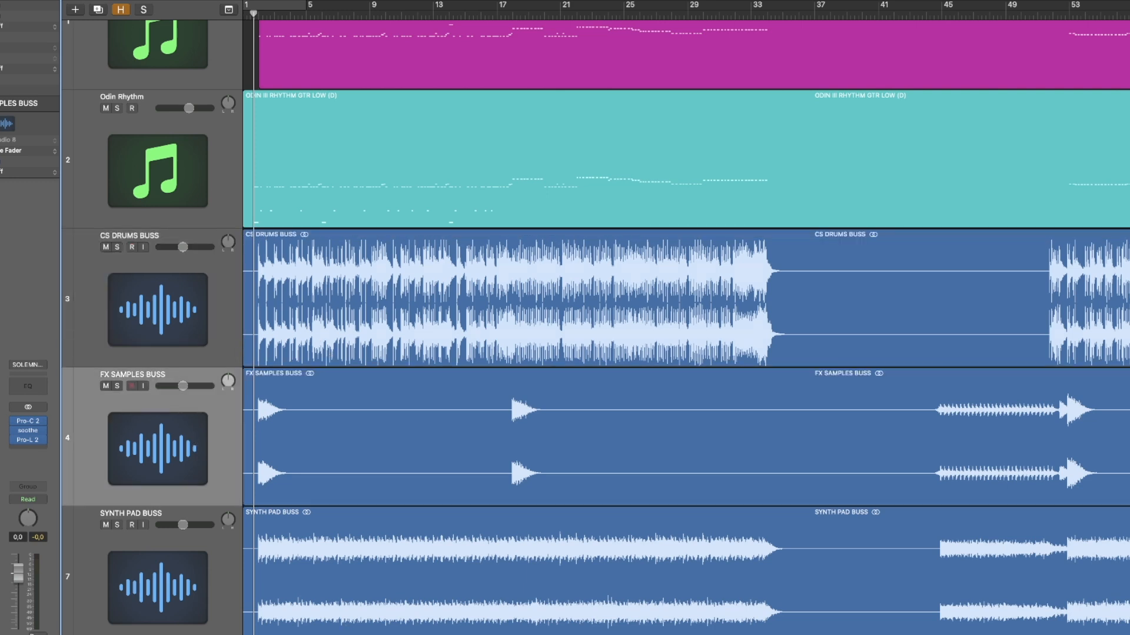
# Step: Solo the FX SAMPLES BUSS track and play its effects from just before bar 45
pyautogui.hscroll(15, 320, 433)
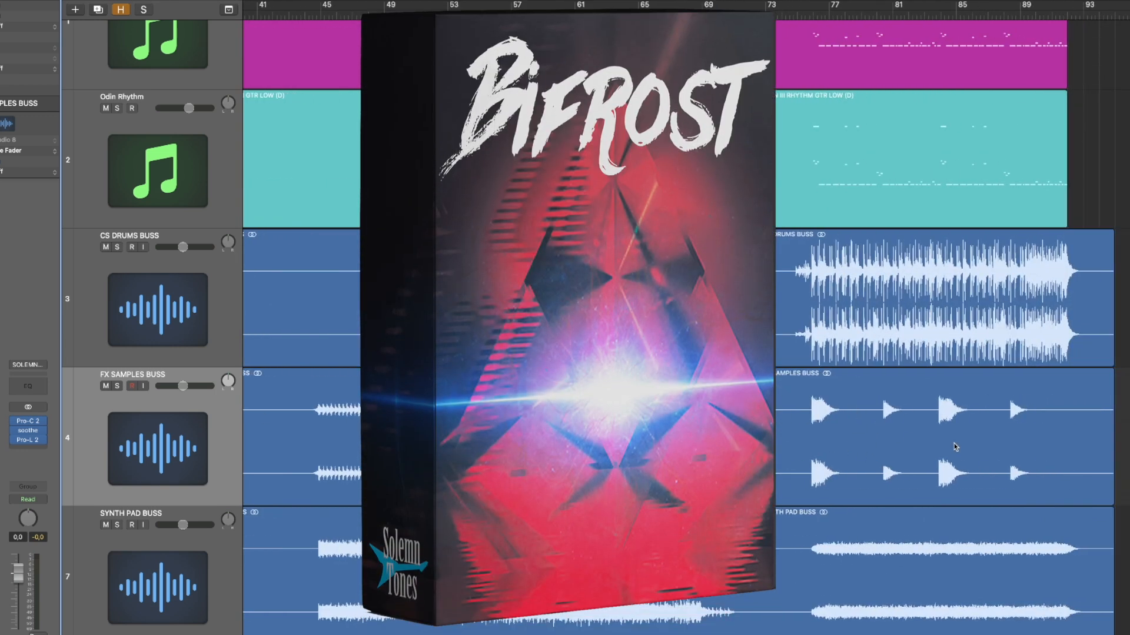
pyautogui.hscroll(-3, 686, 327)
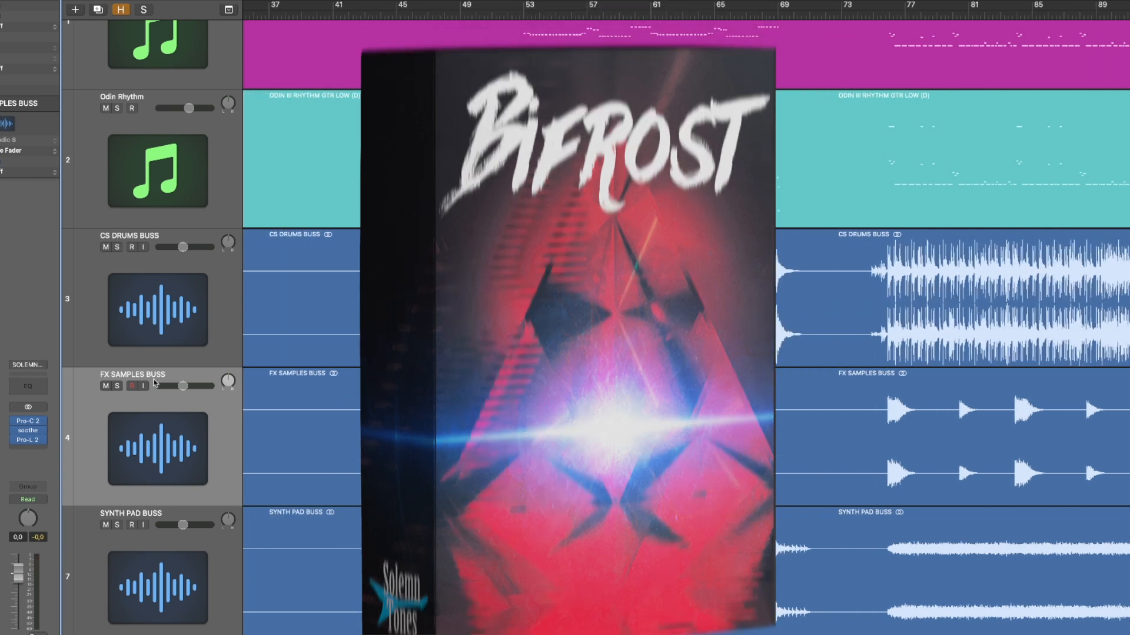
pyautogui.press('s')
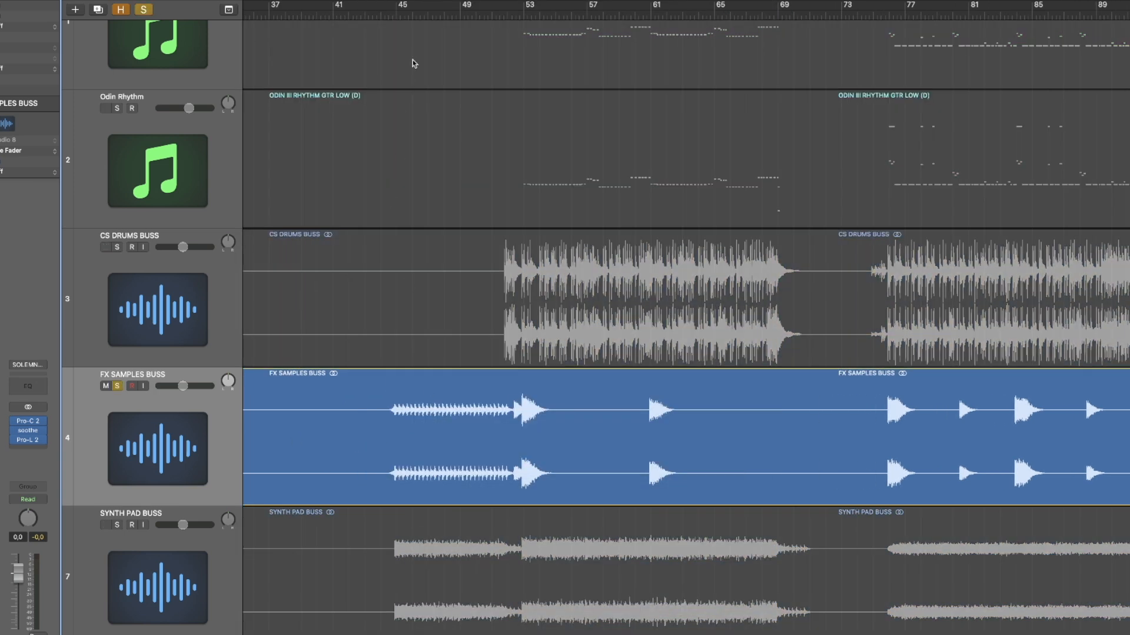
pyautogui.moveTo(415, 16); pyautogui.dragTo(388, 13)
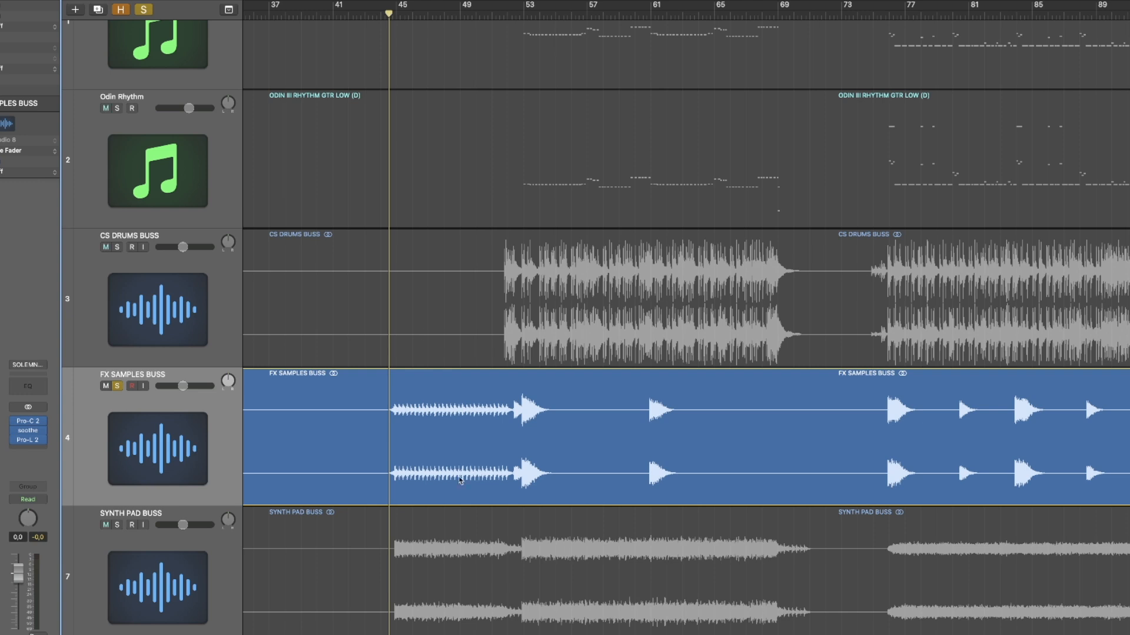
pyautogui.press('space')
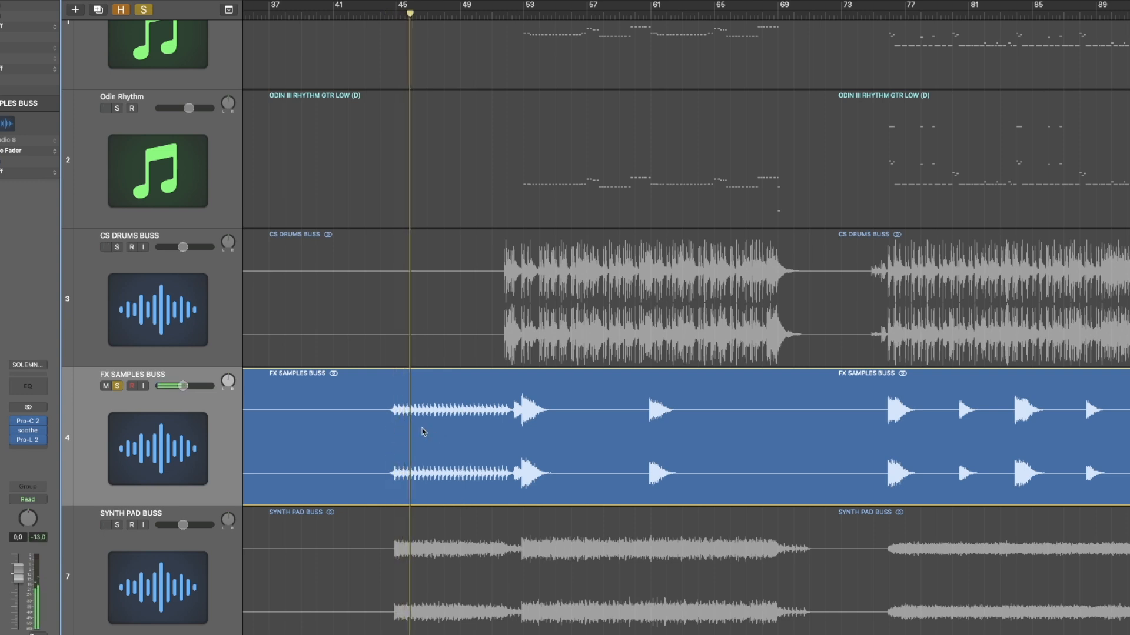
# Step: Return the playhead to just before bar 2 and turn off solo on FX SAMPLES BUSS
pyautogui.hscroll(-10, 1085, 394)
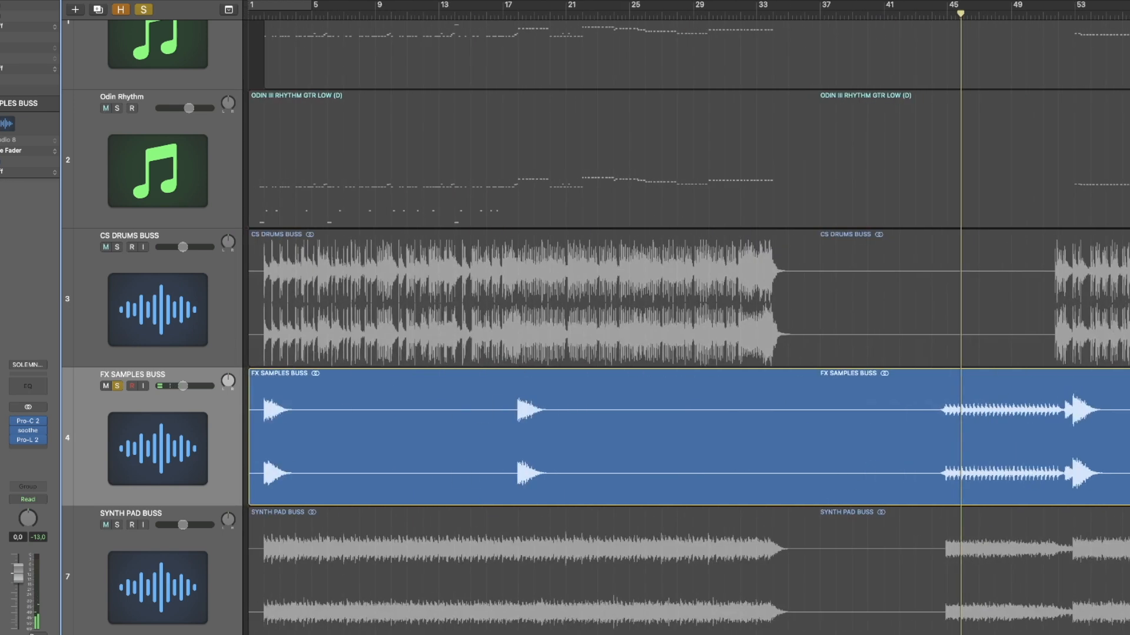
pyautogui.moveTo(323, 10); pyautogui.dragTo(260, 10)
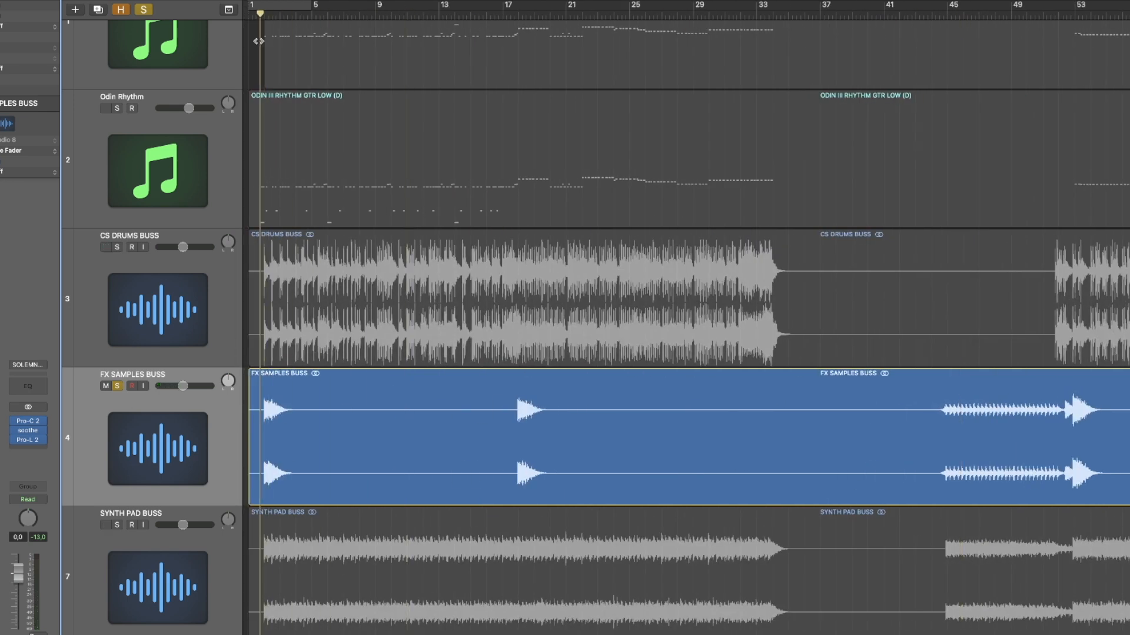
pyautogui.click(116, 388)
pyautogui.press('super+a')
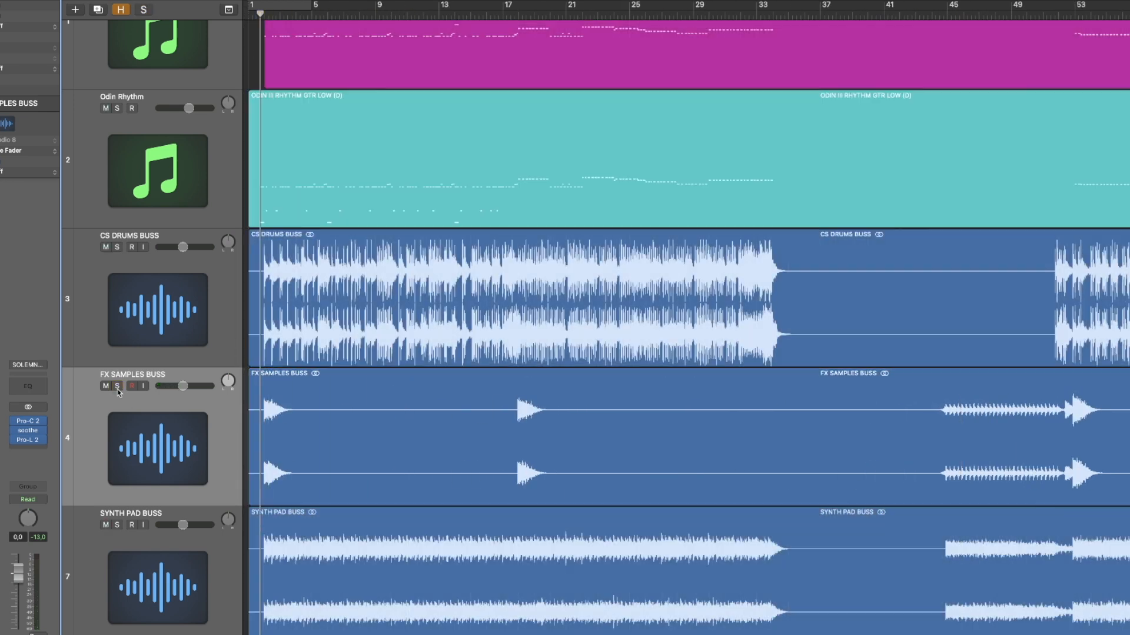
# Step: Select the SYNTH PAD BUSS track, solo it briefly and turn its solo off again
pyautogui.scroll(-2, 174, 516)
pyautogui.click(173, 517)
pyautogui.click(329, 621)
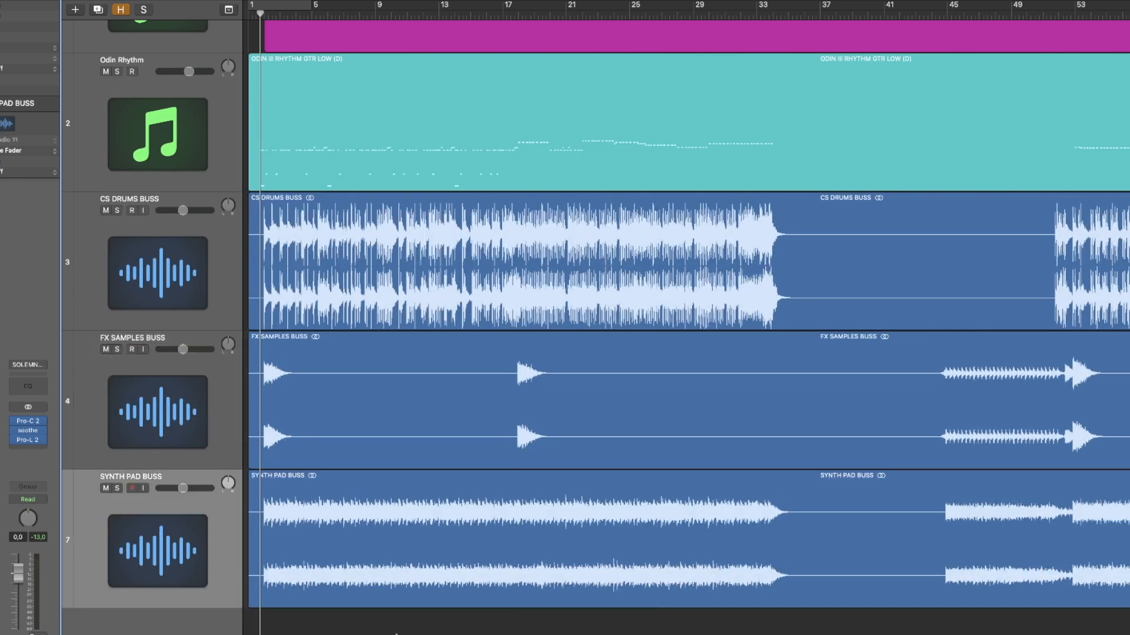
pyautogui.press('s')
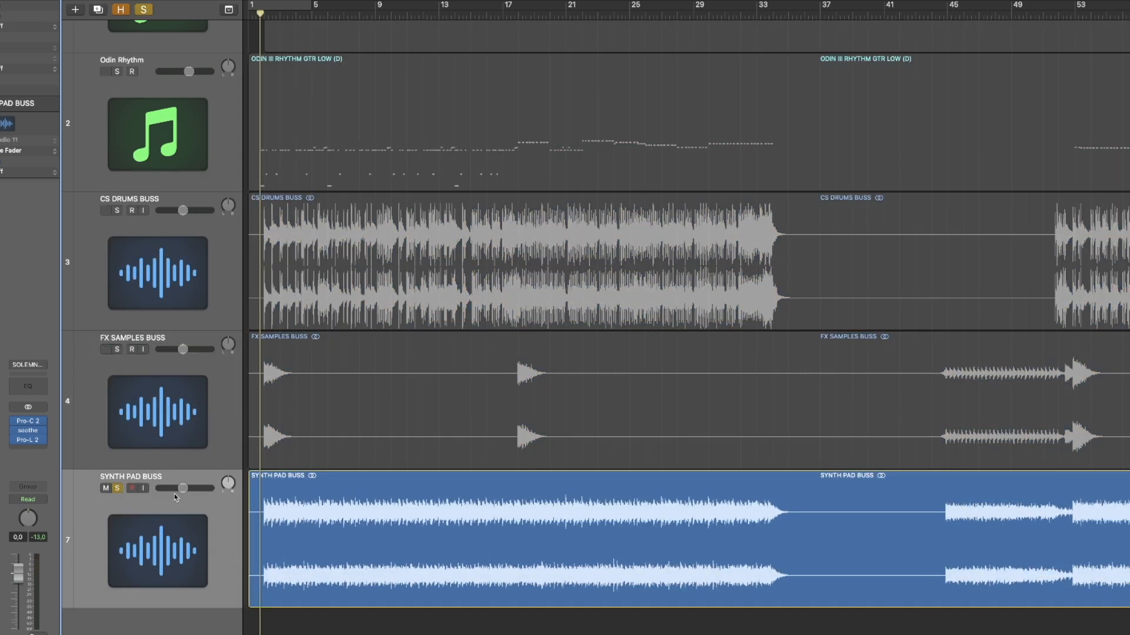
pyautogui.click(117, 488)
pyautogui.press('super+a')
# Step: Open the Odin Rhythm region in the Piano Roll along with the track's Odin III instrument window
pyautogui.scroll(5, 429, 425)
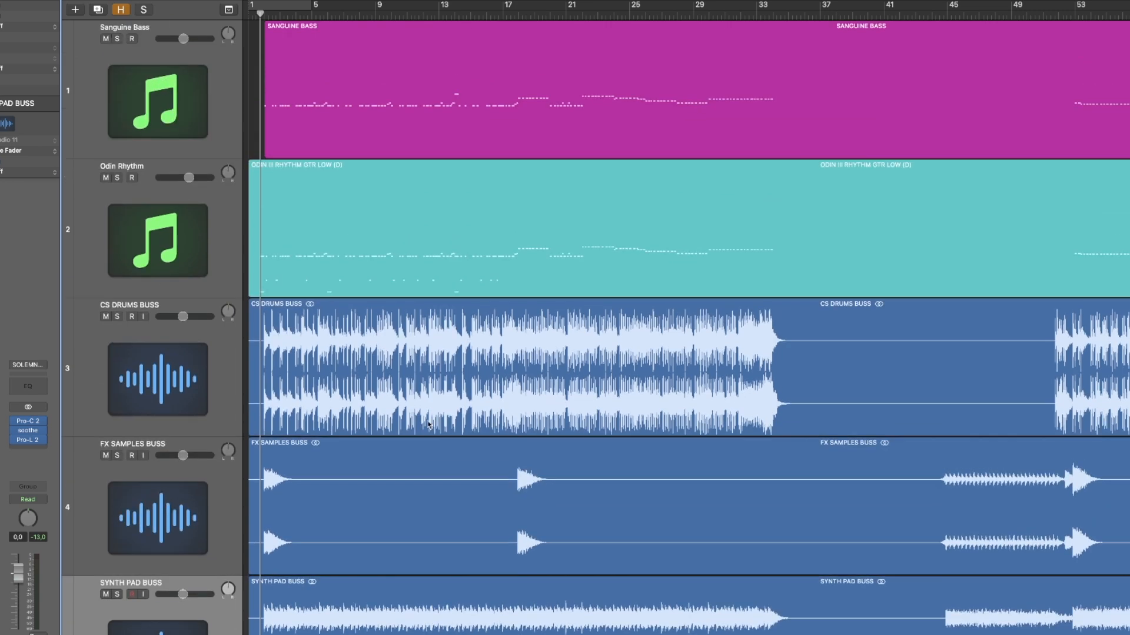
pyautogui.doubleClick(162, 240)
pyautogui.click(27, 356)
pyautogui.moveTo(574, 49); pyautogui.dragTo(659, 65)
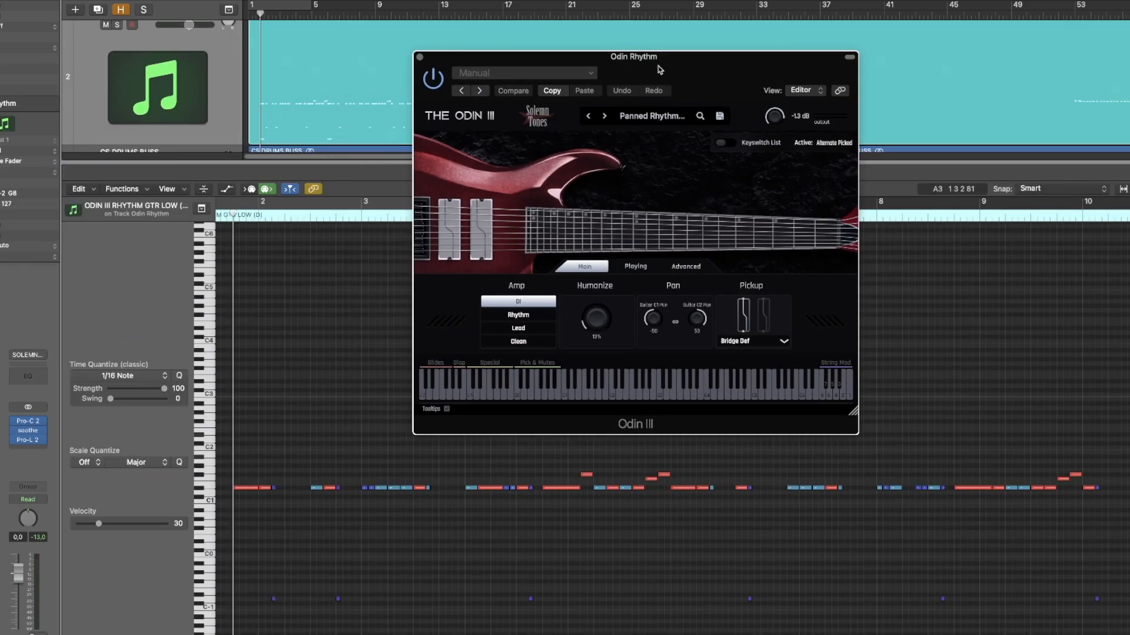
# Step: Review the preset and the Main, Playing and Advanced settings of Odin III and close its window
pyautogui.click(654, 117)
pyautogui.click(653, 117)
pyautogui.click(622, 267)
pyautogui.click(573, 266)
pyautogui.click(682, 266)
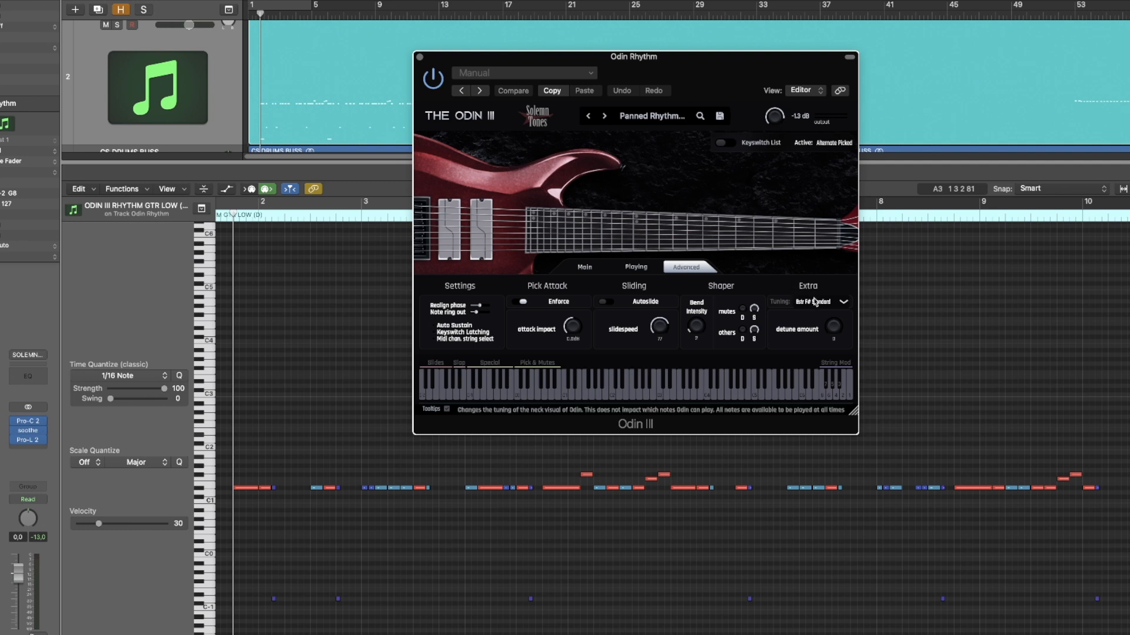
pyautogui.click(638, 268)
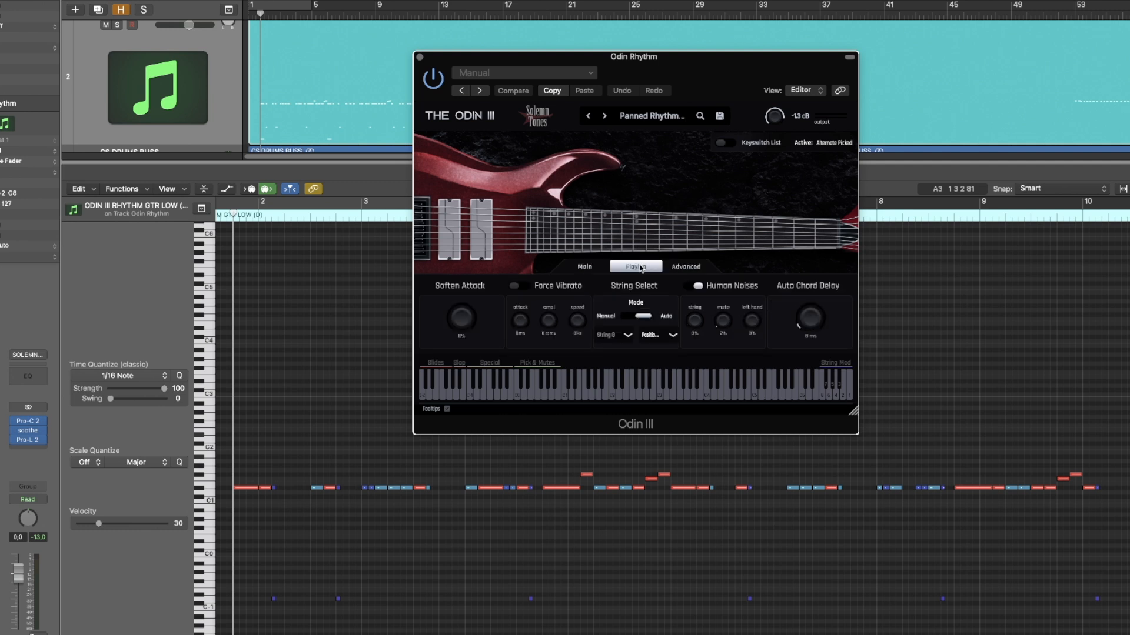
pyautogui.click(586, 268)
pyautogui.click(420, 57)
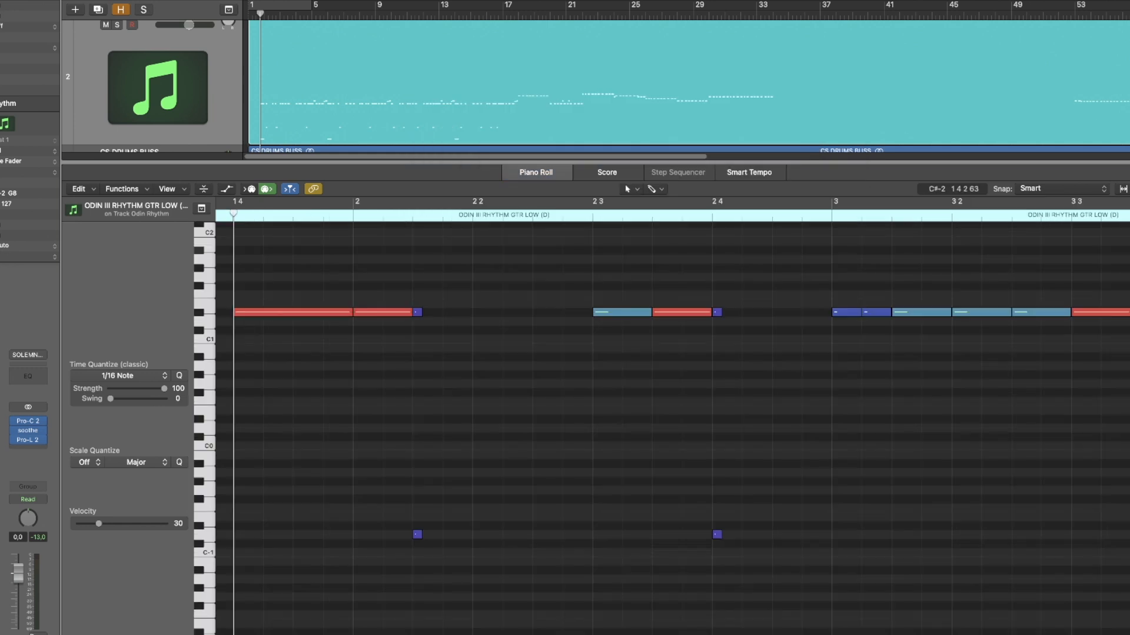
# Step: Play the opening notes of the Odin Rhythm region and place the playhead at the first short D#1 note
pyautogui.hscroll(-5, 494, 317)
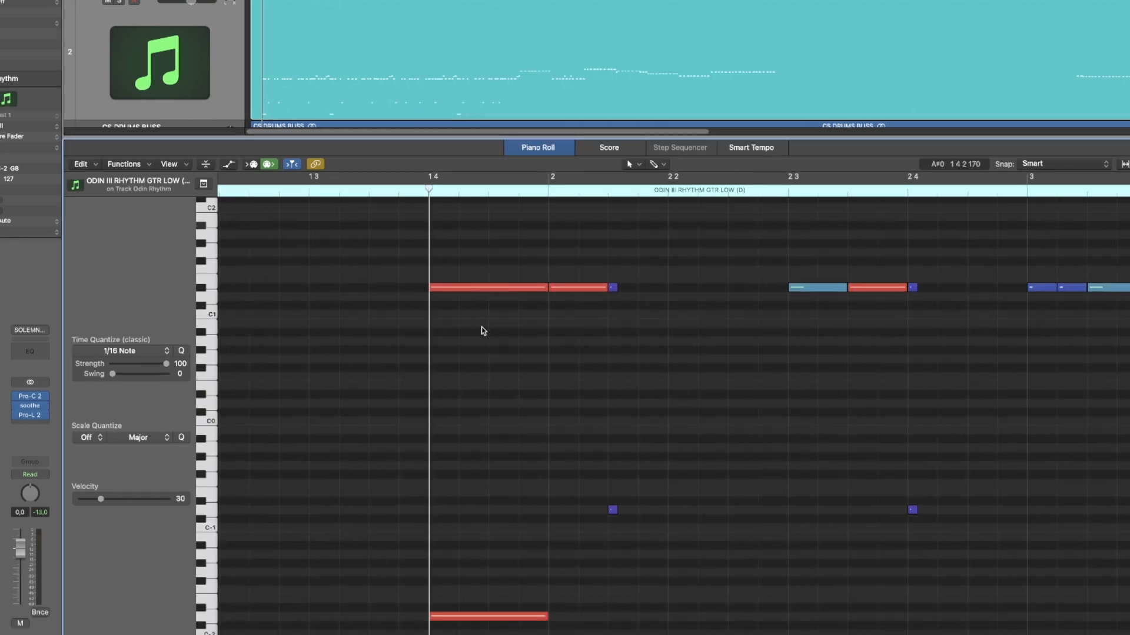
pyautogui.press('space')
pyautogui.press('space')
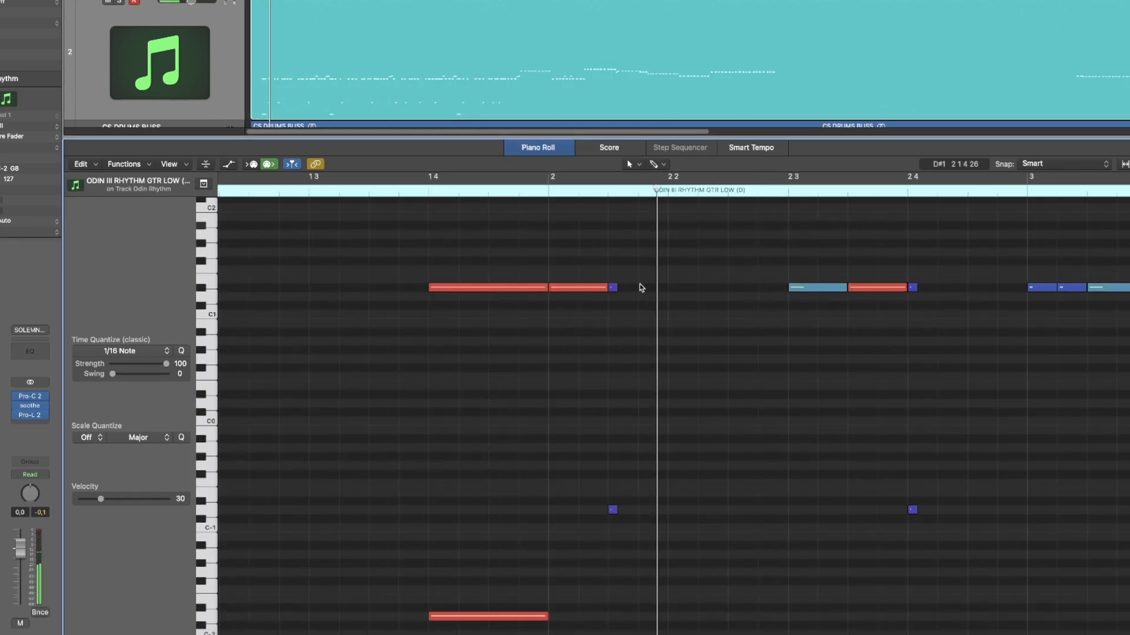
pyautogui.click(609, 192)
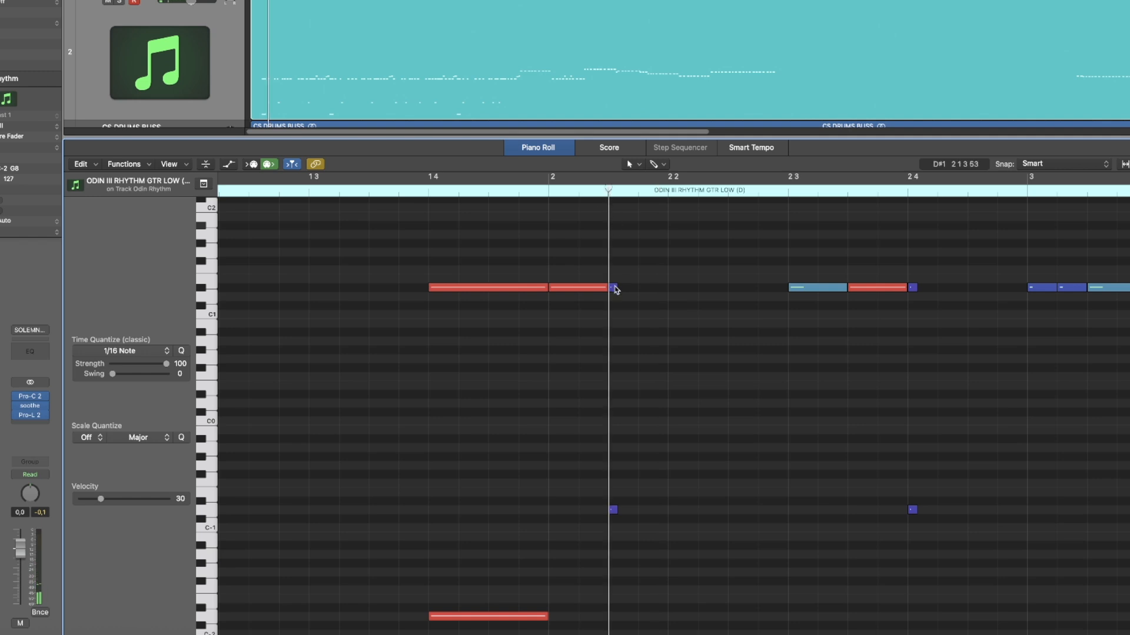
pyautogui.moveTo(615, 292)
# Step: Try raising and lowering the Human Noises mute amount in Odin III's Playing settings, and close the instrument window
pyautogui.click(0, 382)
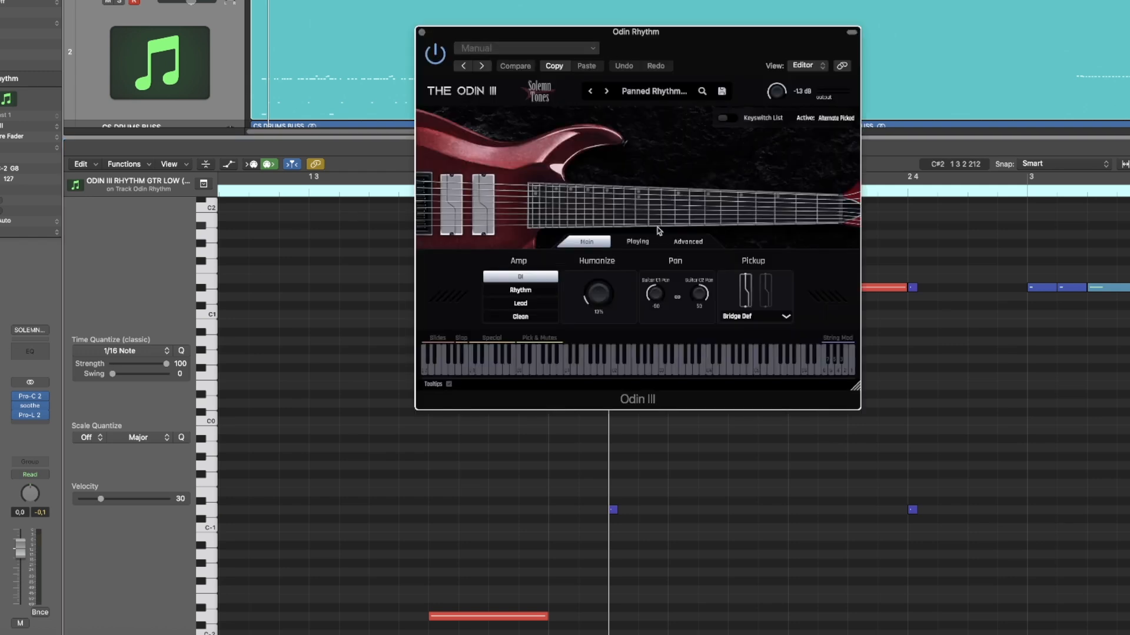
pyautogui.click(645, 242)
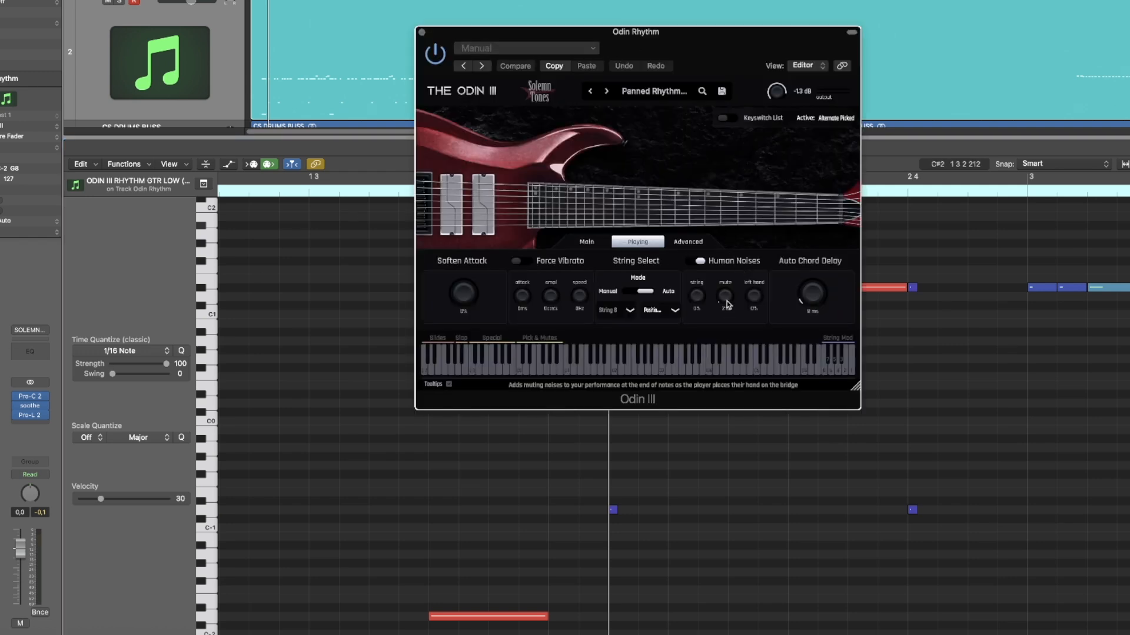
pyautogui.moveTo(728, 297); pyautogui.dragTo(730, 224)
pyautogui.moveTo(727, 297); pyautogui.dragTo(726, 377)
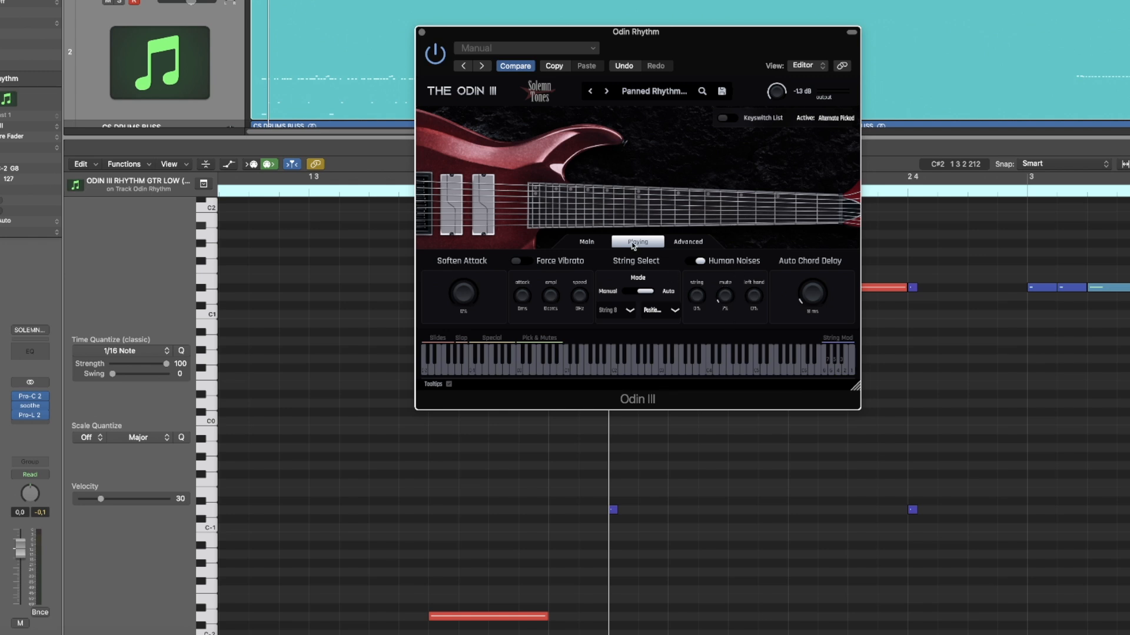
pyautogui.click(601, 242)
pyautogui.click(421, 31)
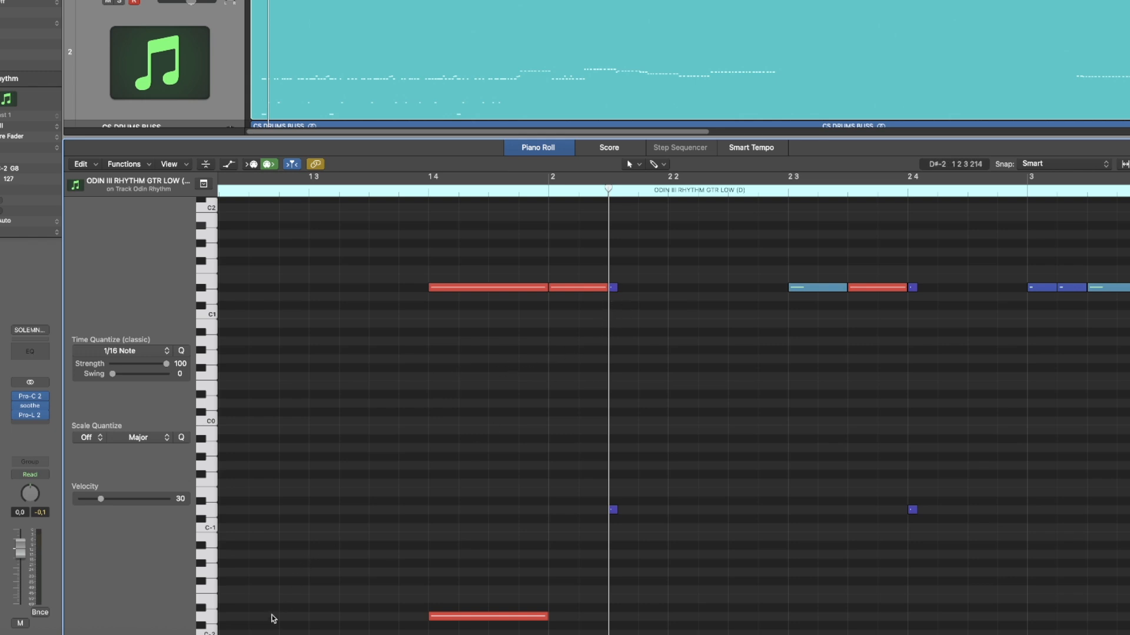
# Step: Examine the short notes around bar 2 up close, solo the Odin Rhythm track and play the opening notes
pyautogui.hscroll(3, 555, 360)
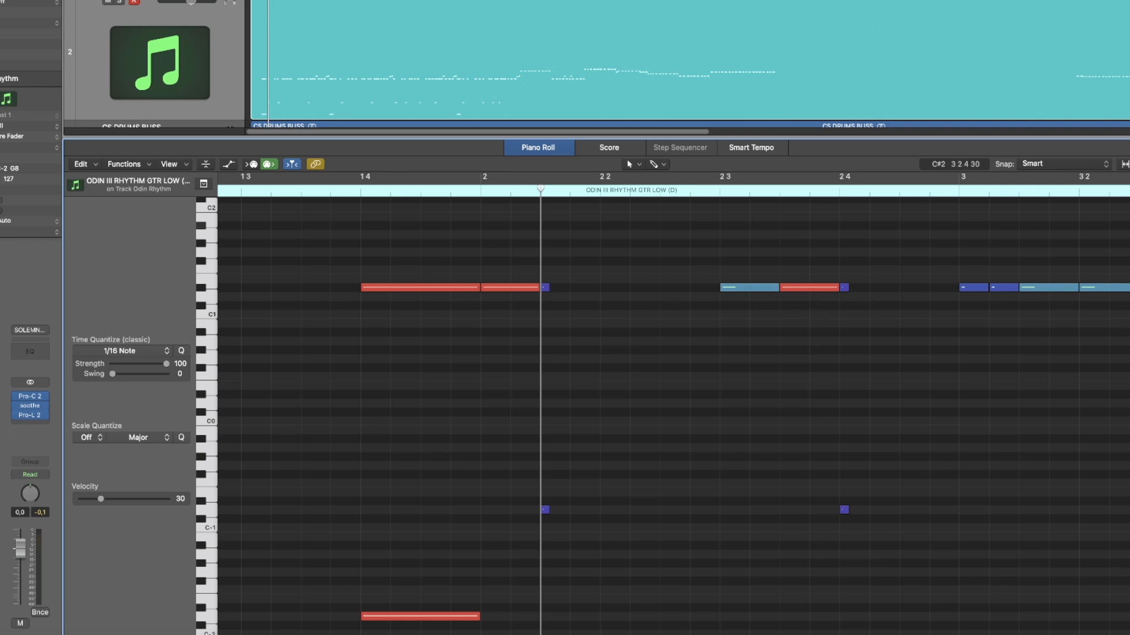
pyautogui.press('super+Right')
pyautogui.press('super+Right')
pyautogui.press('super+Right')
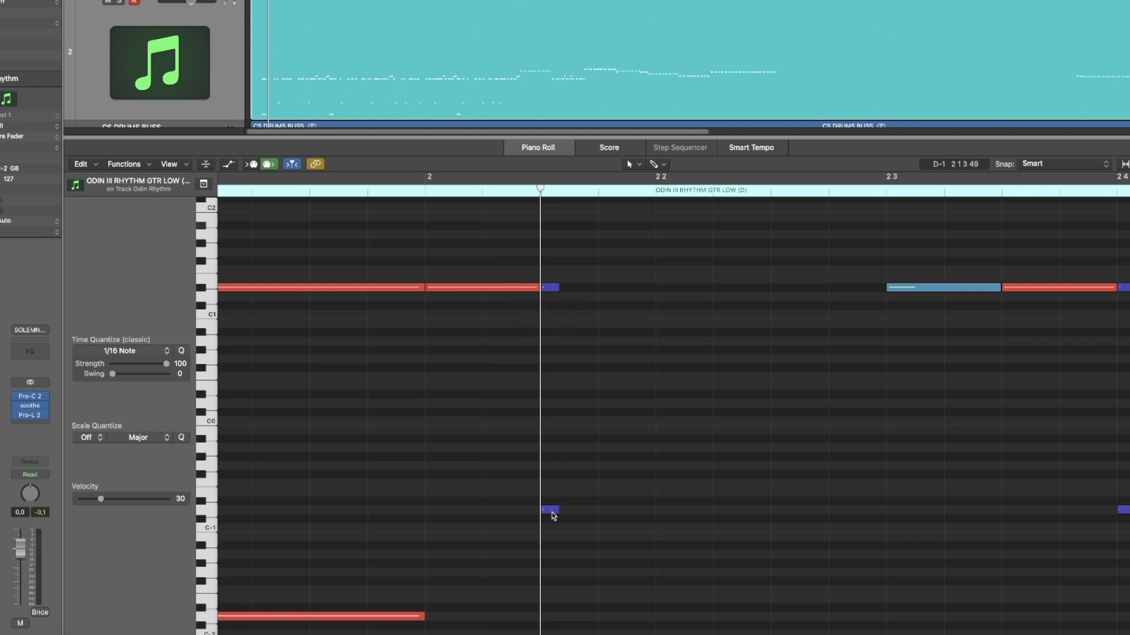
pyautogui.press('super+Left')
pyautogui.press('super+Left')
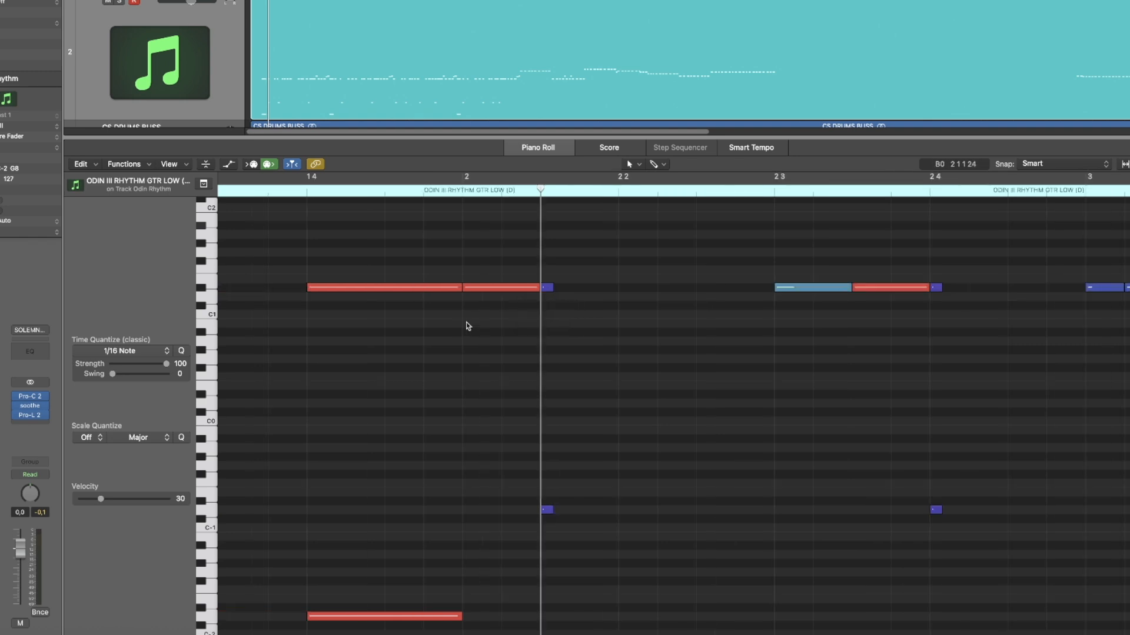
pyautogui.click(121, 2)
pyautogui.press('space')
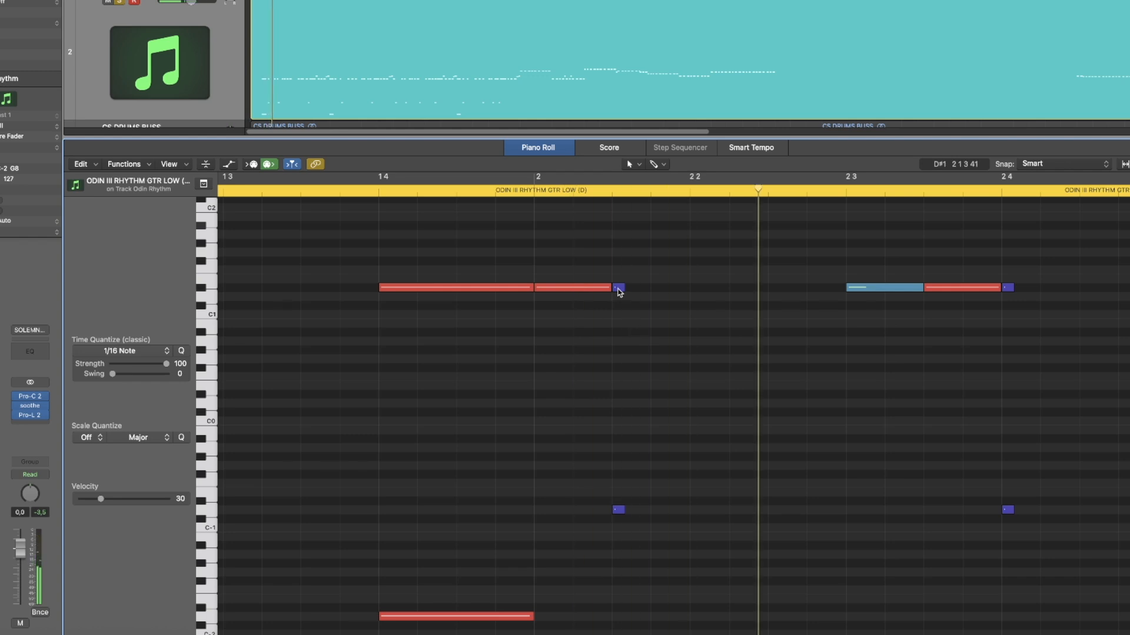
pyautogui.moveTo(619, 293)
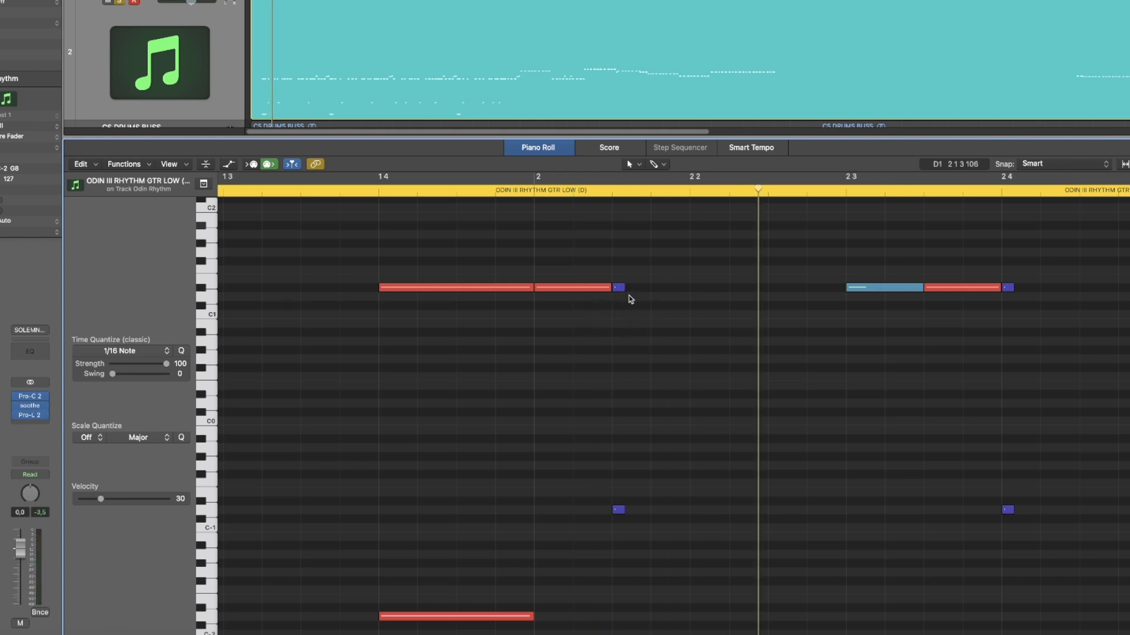
# Step: Lengthen the first short D#1 note in bar 2, delete the D-1 keyswitch note beneath it and play the passage
pyautogui.moveTo(624, 289)
pyautogui.mouseDown()
pyautogui.moveTo(676, 288)
pyautogui.moveTo(633, 288)
pyautogui.mouseUp()
pyautogui.moveTo(625, 465); pyautogui.dragTo(613, 593)
pyautogui.press('Delete')
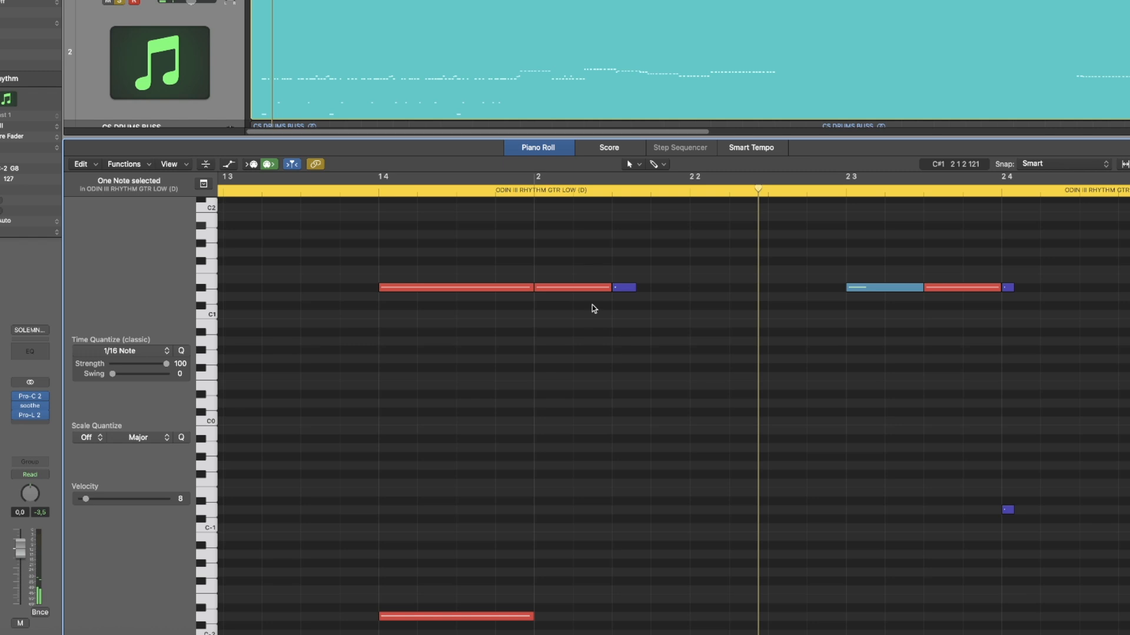
pyautogui.click(333, 194)
pyautogui.press('space')
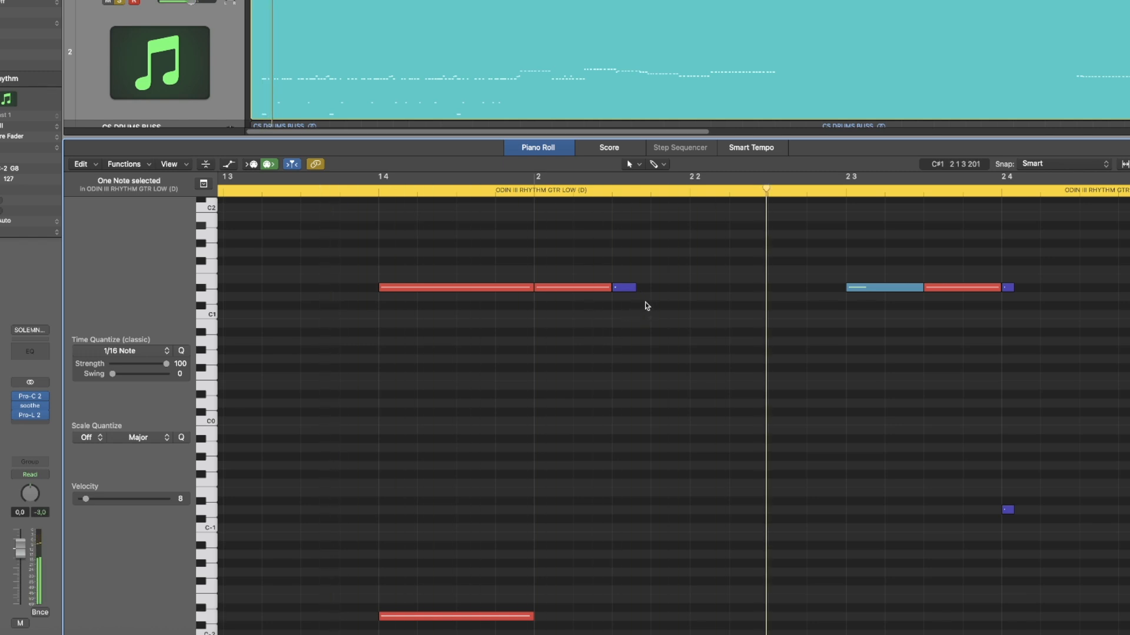
# Step: Raise the lengthened short D#1 note in bar 2 to velocity 26 and play the passage
pyautogui.click(625, 289)
pyautogui.moveTo(90, 501); pyautogui.dragTo(98, 501)
pyautogui.click(585, 340)
pyautogui.click(337, 193)
pyautogui.press('space')
pyautogui.press('space')
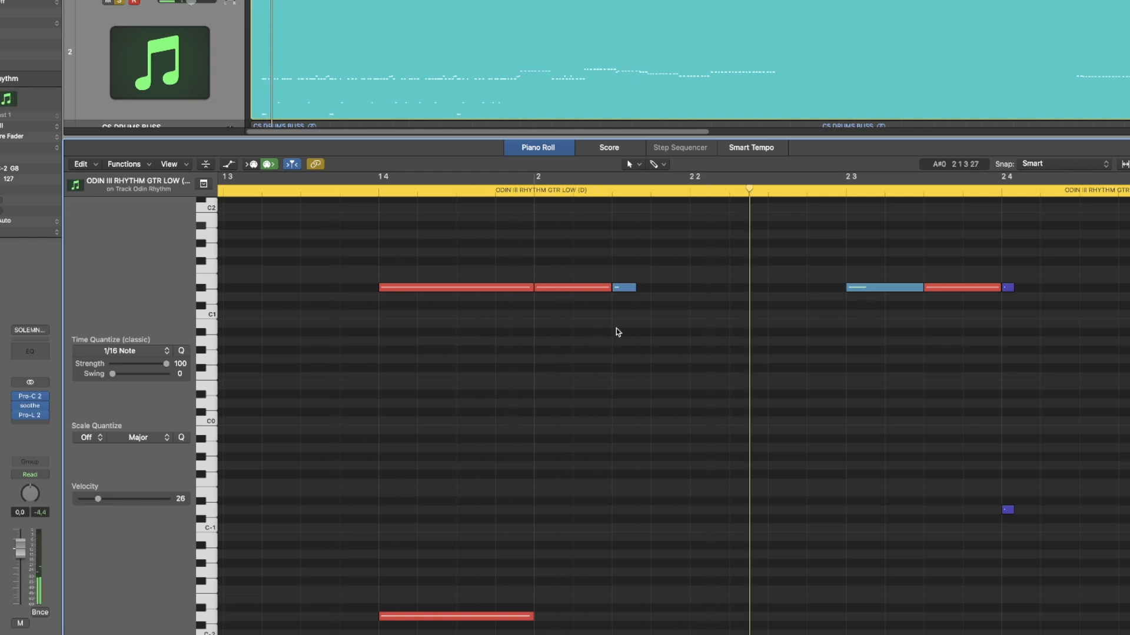
# Step: Replace the lengthened D#1 note in bar 2 with a copy of the short D#1 and D-1 keyswitch pair from beat 2 4
pyautogui.click(613, 192)
pyautogui.click(623, 288)
pyautogui.press('Delete')
pyautogui.moveTo(1041, 250); pyautogui.dragTo(1007, 531)
pyautogui.click(639, 420)
pyautogui.press('super+v')
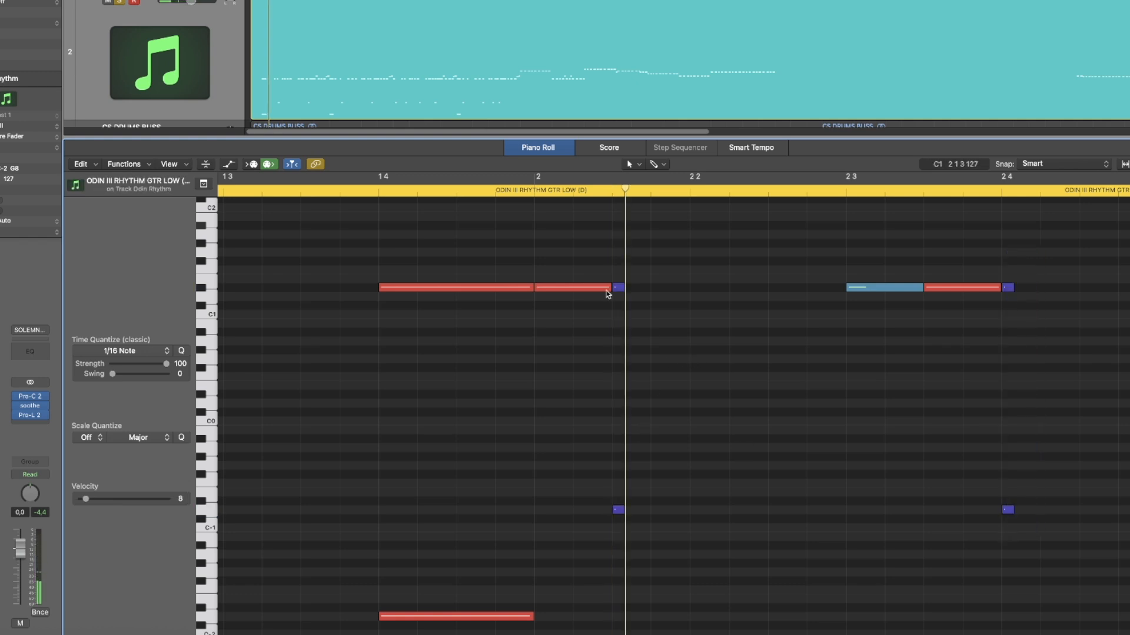
# Step: Play the bar 2 passage with the short D#1 note and its keyswitch back in place, continuing towards bar 3
pyautogui.click(378, 192)
pyautogui.click(359, 191)
pyautogui.press('space')
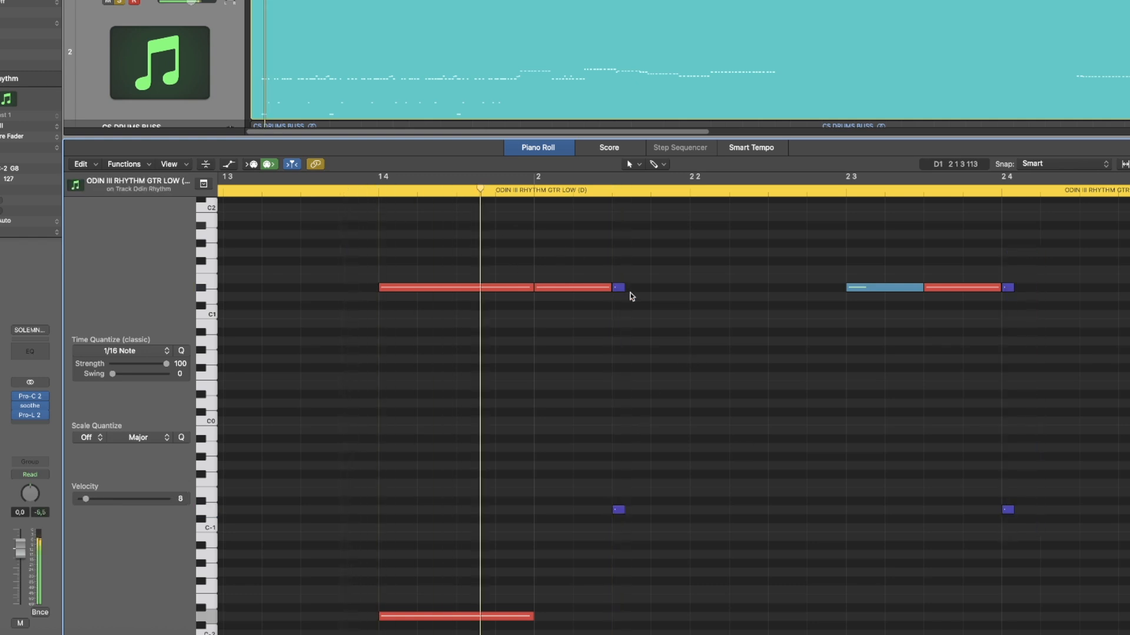
pyautogui.press('space')
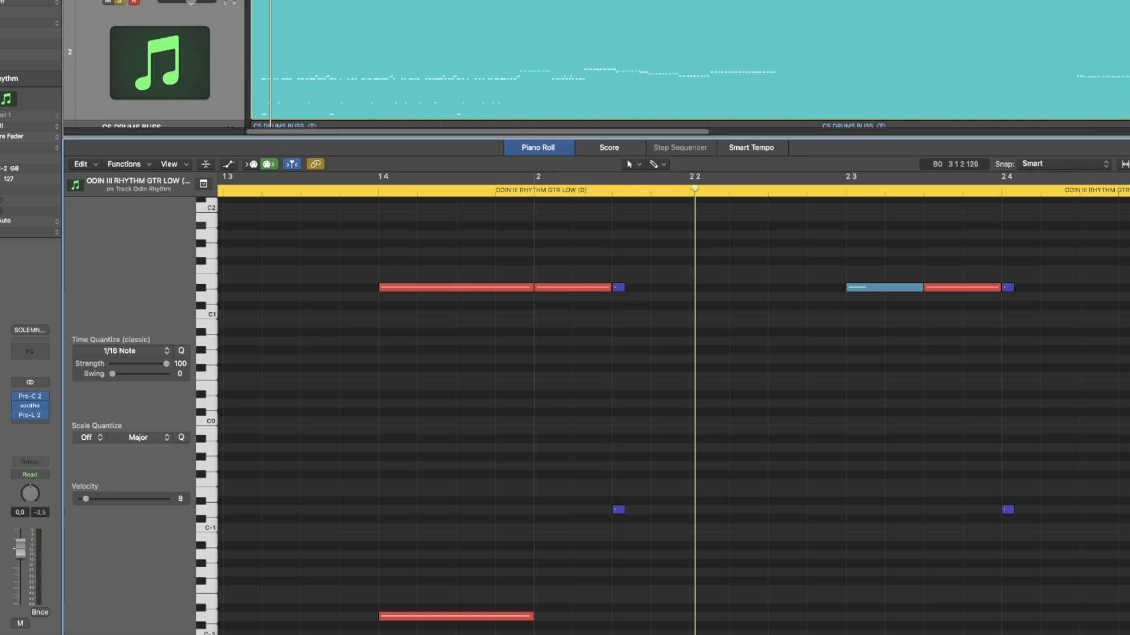
pyautogui.scroll(-8, 315, 435)
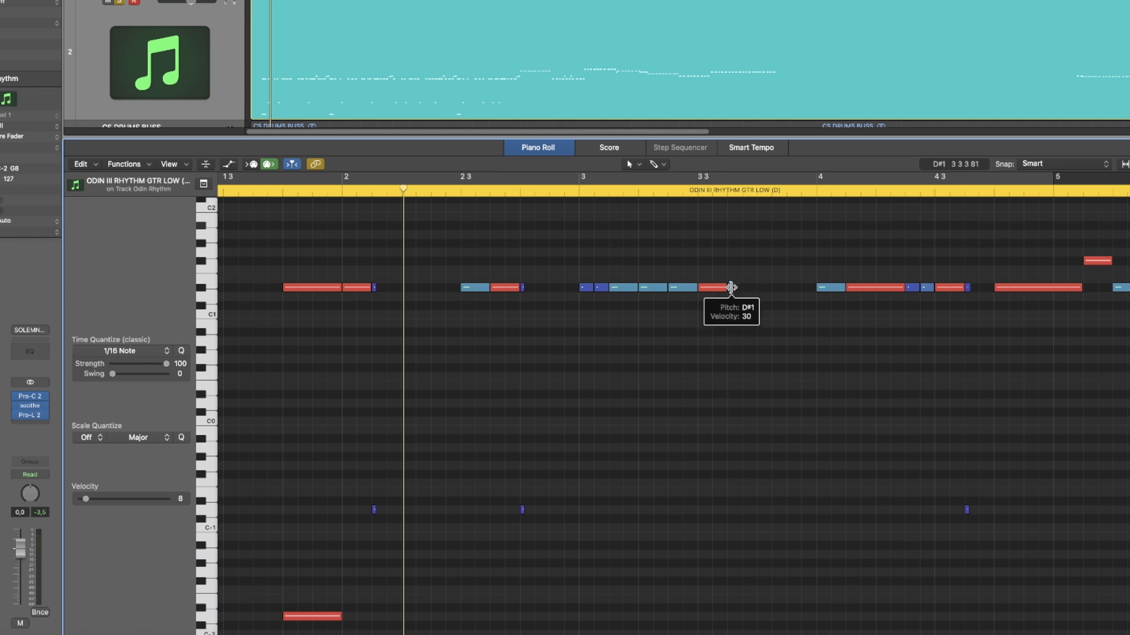
pyautogui.press('space')
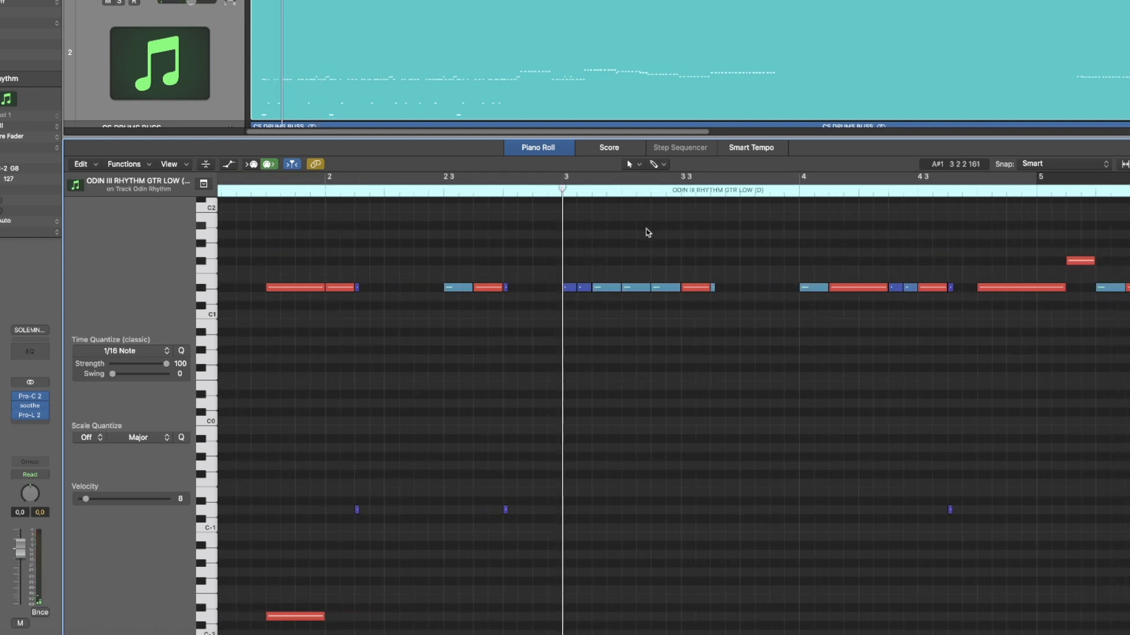
# Step: Solo the Odin Rhythm track and place the playhead at the third D#1 note of bar 3
pyautogui.press('super+Right')
pyautogui.press('super+Right')
pyautogui.press('super+Right')
pyautogui.press('super+Right')
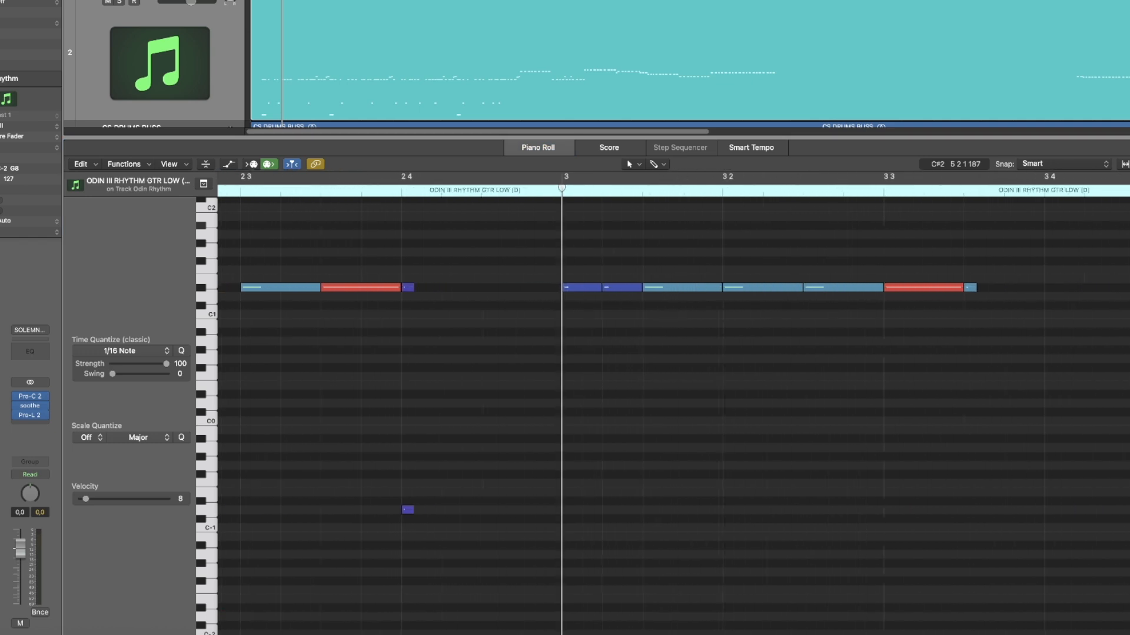
pyautogui.click(119, 2)
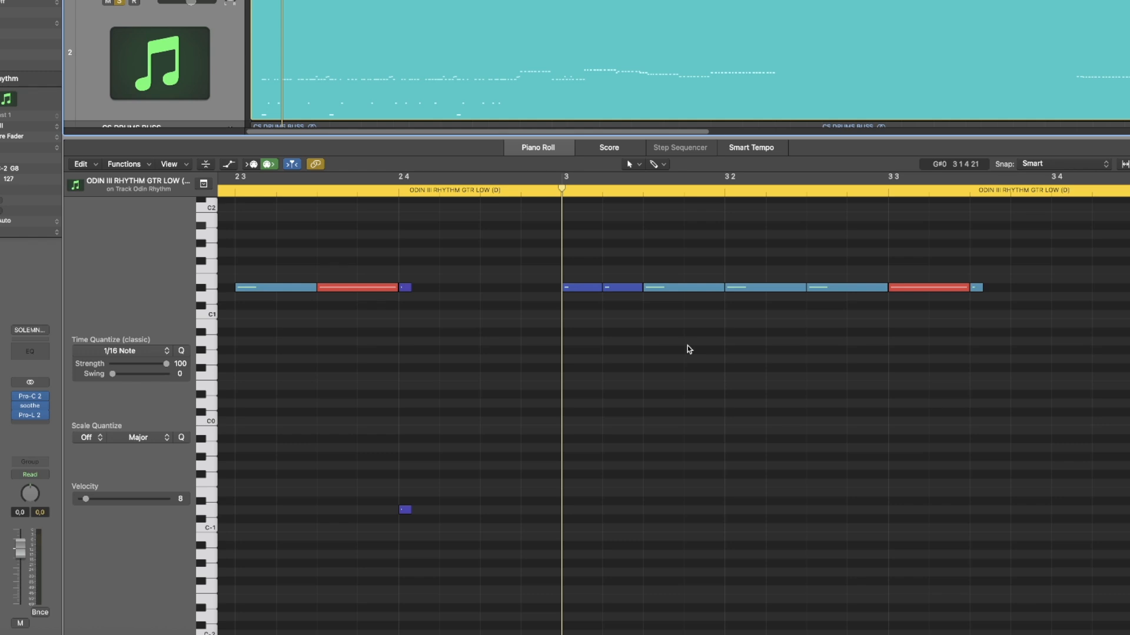
pyautogui.click(644, 194)
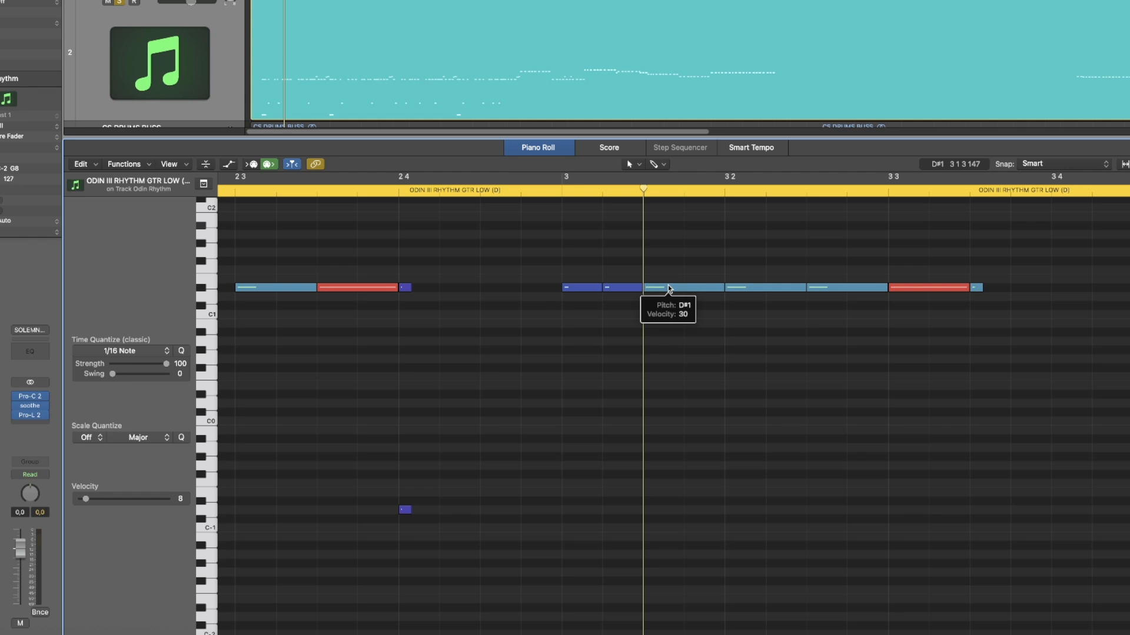
# Step: Audition the third D#1 note of bar 3 and try it at velocity 23
pyautogui.click(669, 284)
pyautogui.click(674, 269)
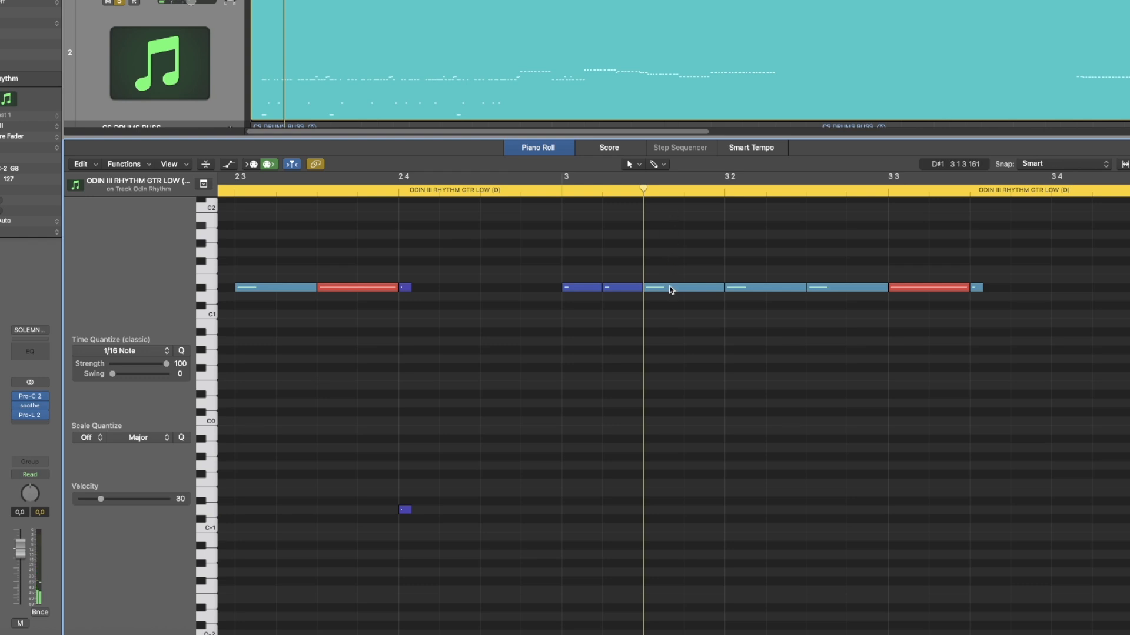
pyautogui.moveTo(671, 289)
pyautogui.click(675, 289)
pyautogui.moveTo(101, 500); pyautogui.dragTo(95, 502)
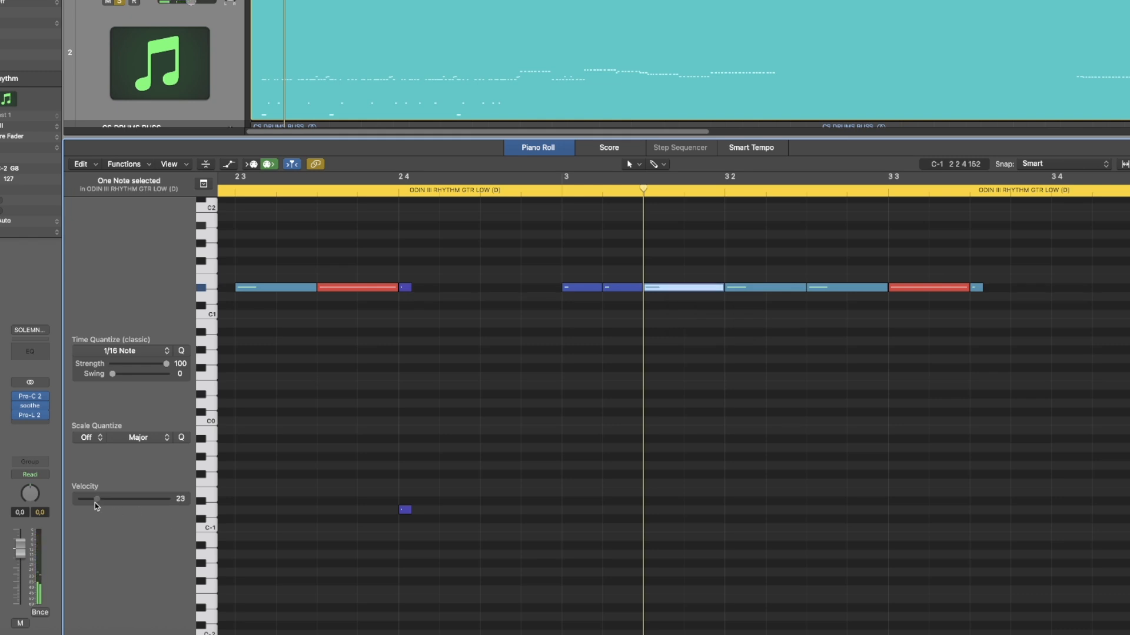
pyautogui.click(635, 383)
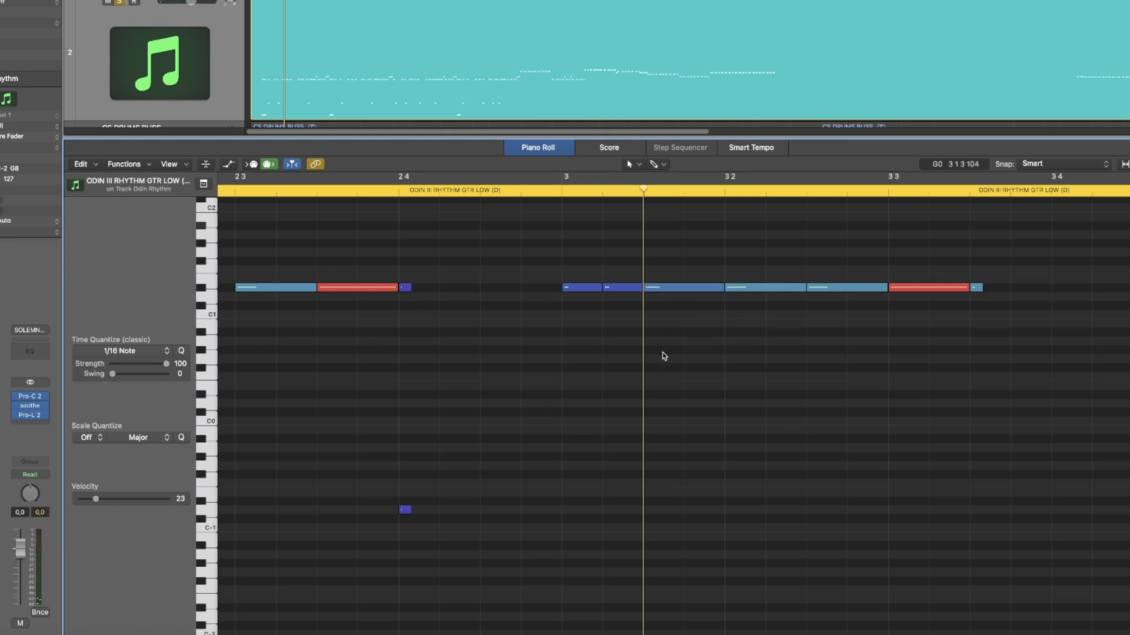
# Step: Try still lower velocities on the third D#1 note of bar 3, and set it back to 30
pyautogui.click(679, 288)
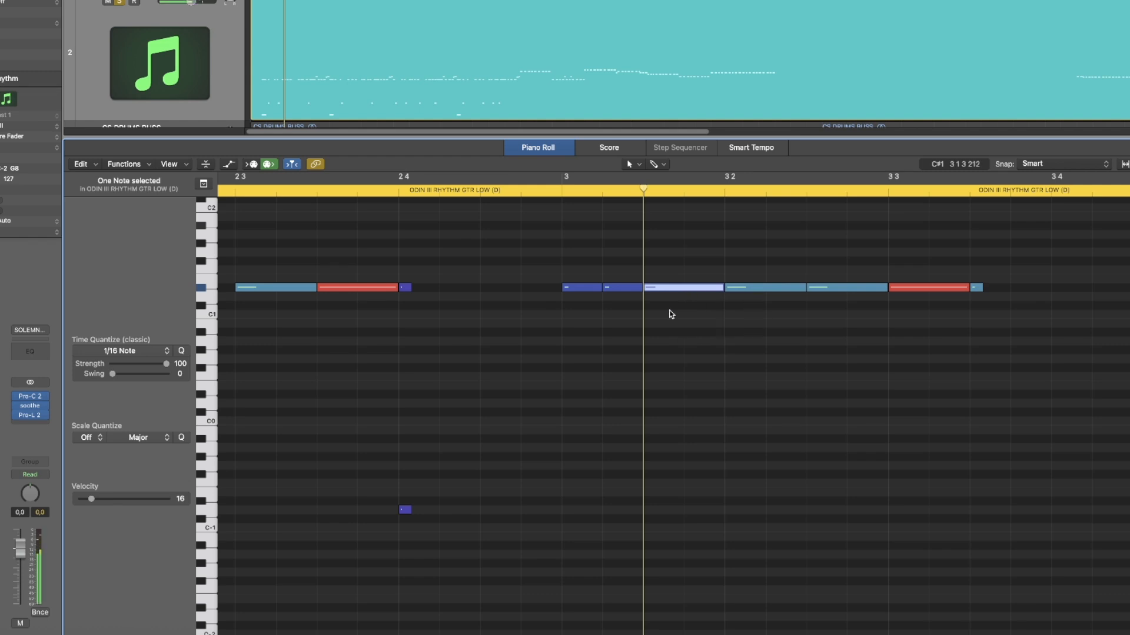
pyautogui.moveTo(92, 499); pyautogui.dragTo(85, 501)
pyautogui.click(682, 288)
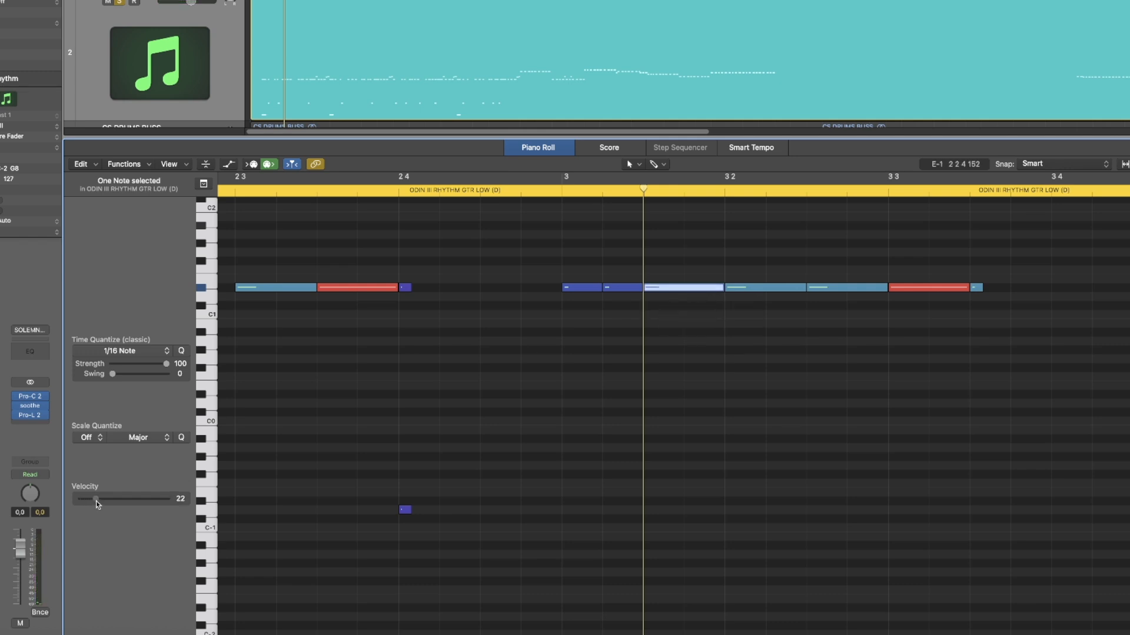
pyautogui.moveTo(96, 500); pyautogui.dragTo(100, 501)
pyautogui.click(668, 367)
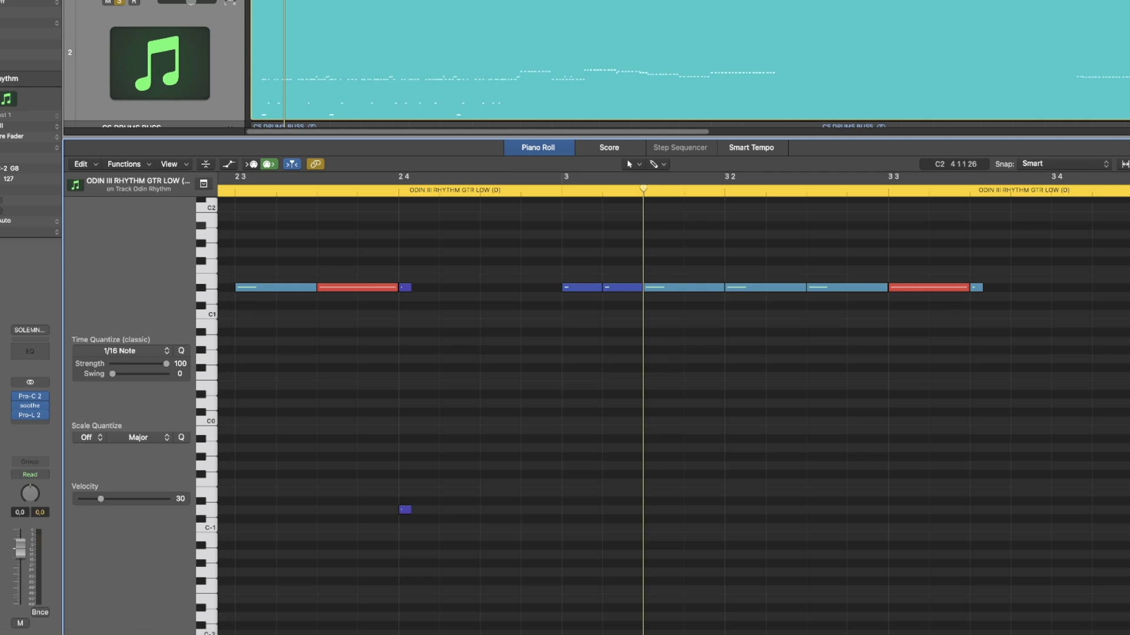
# Step: Audition the first and third D#1 notes of bar 3 to compare their mute velocities
pyautogui.scroll(-10, 1071, 229)
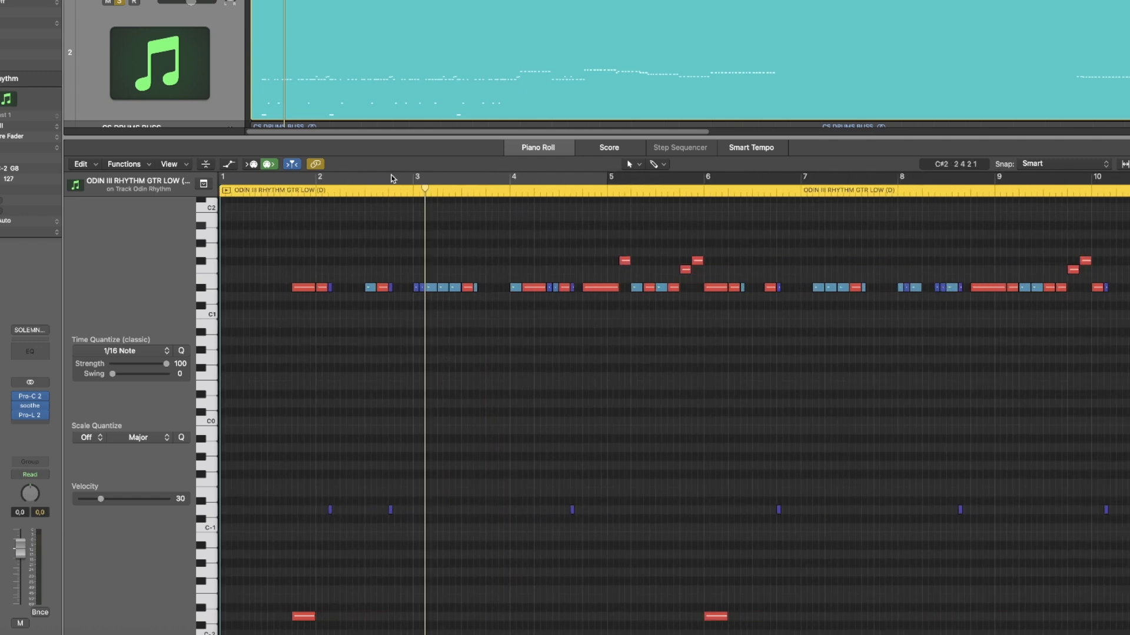
pyautogui.click(409, 190)
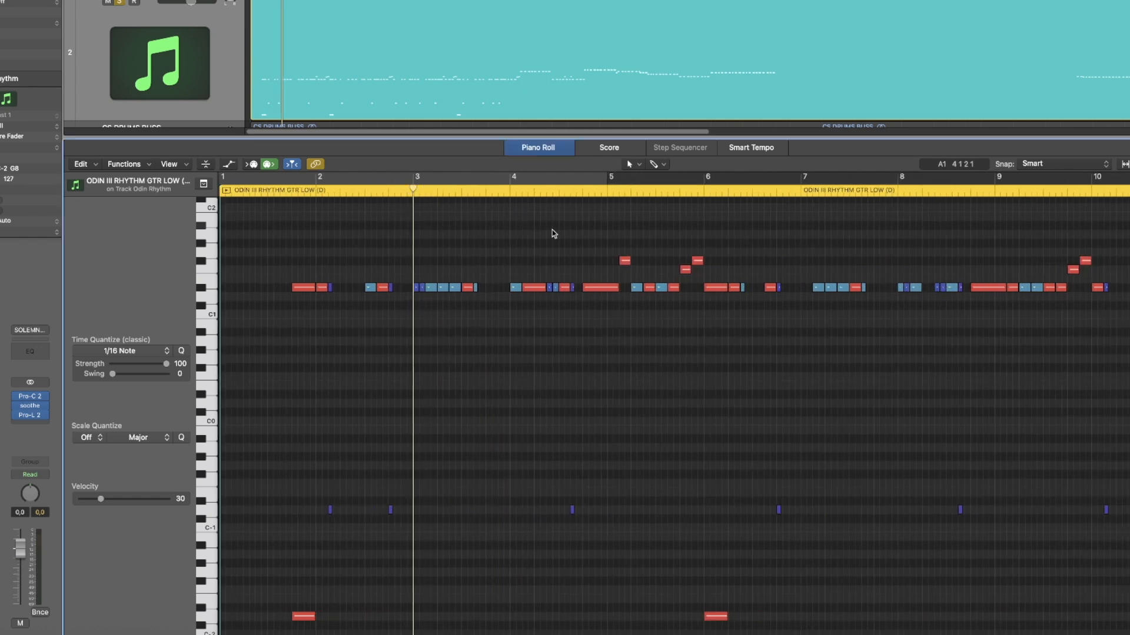
pyautogui.press('super+Right')
pyautogui.press('super+Right')
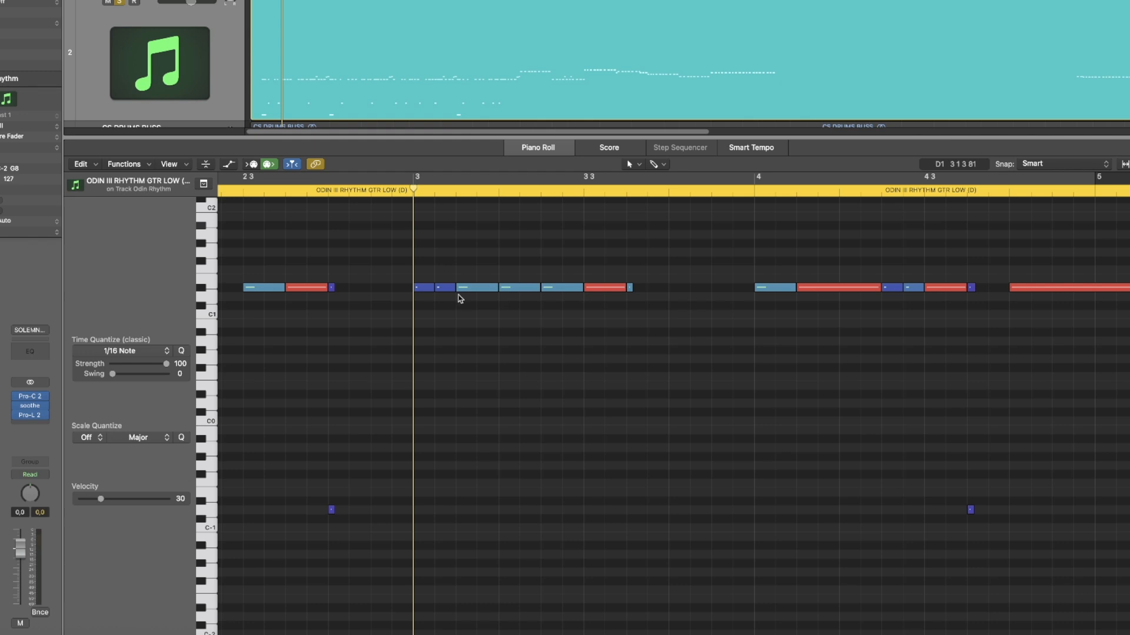
pyautogui.click(424, 288)
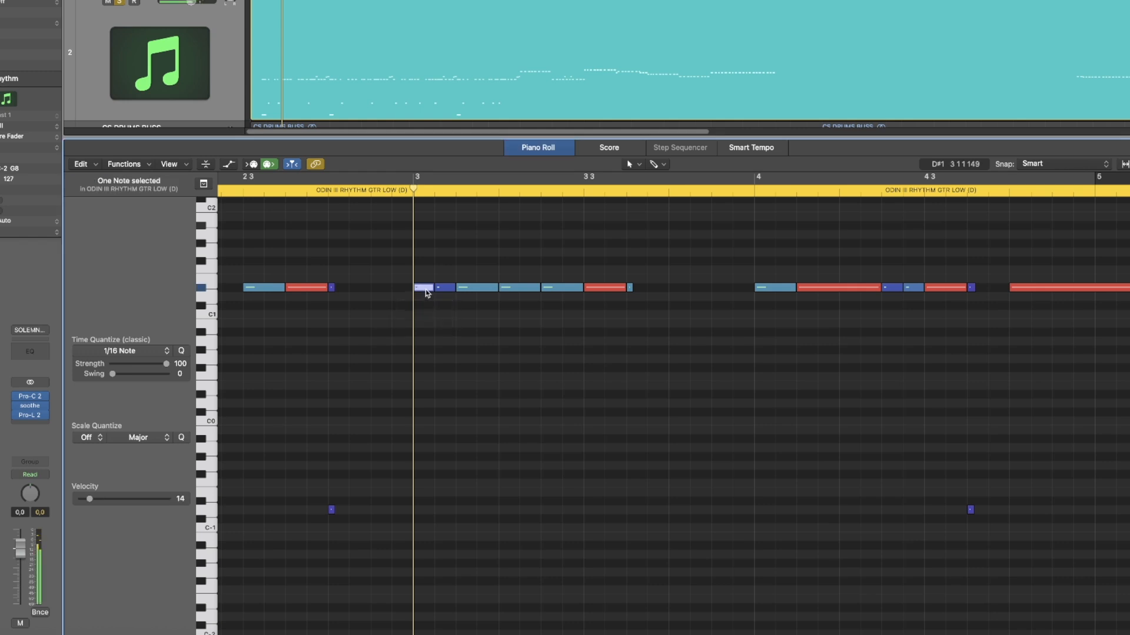
pyautogui.click(476, 279)
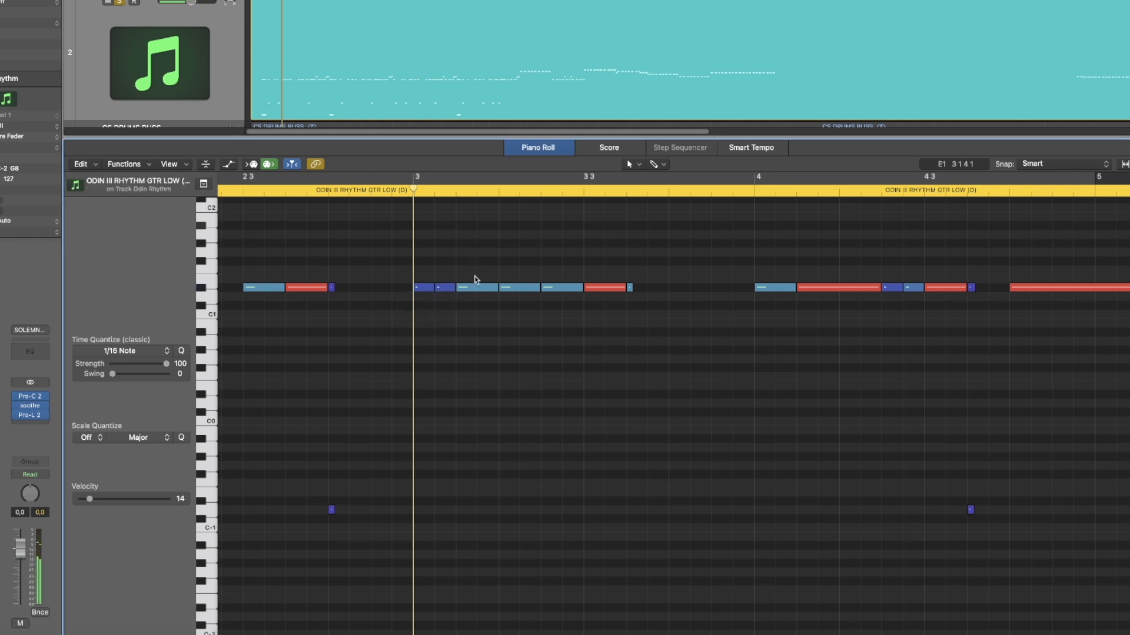
pyautogui.click(475, 289)
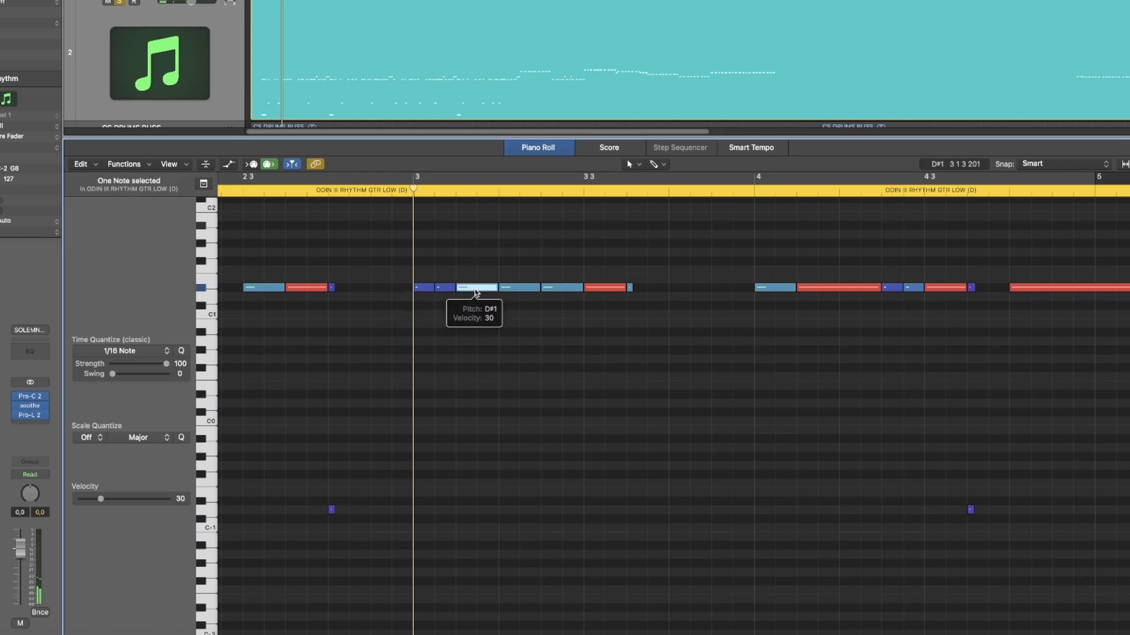
pyautogui.click(482, 260)
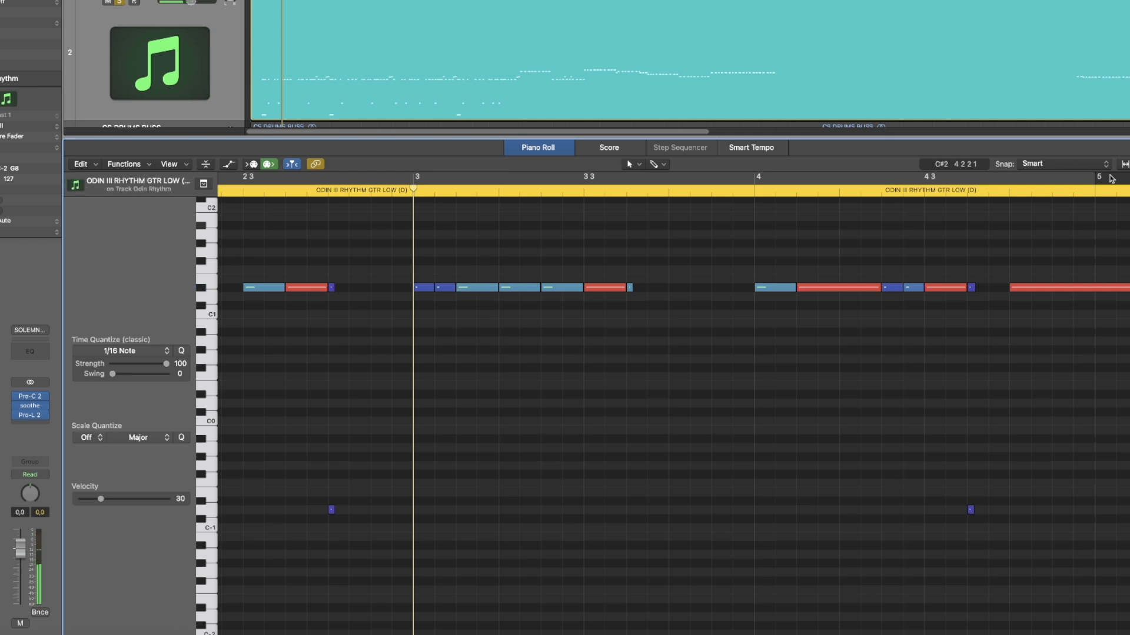
# Step: Play the soloed riff from around bar 2, turn off the track's solo and stop playback
pyautogui.moveTo(1129, 164); pyautogui.dragTo(1120, 164)
pyautogui.click(327, 191)
pyautogui.press('space')
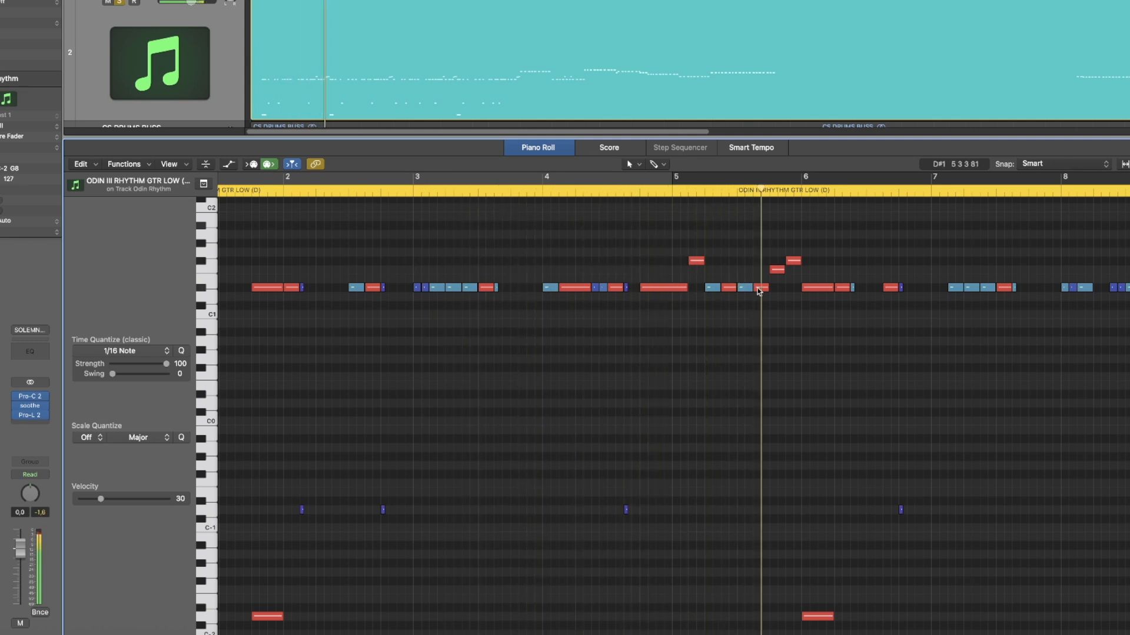
pyautogui.press('space')
pyautogui.press('s')
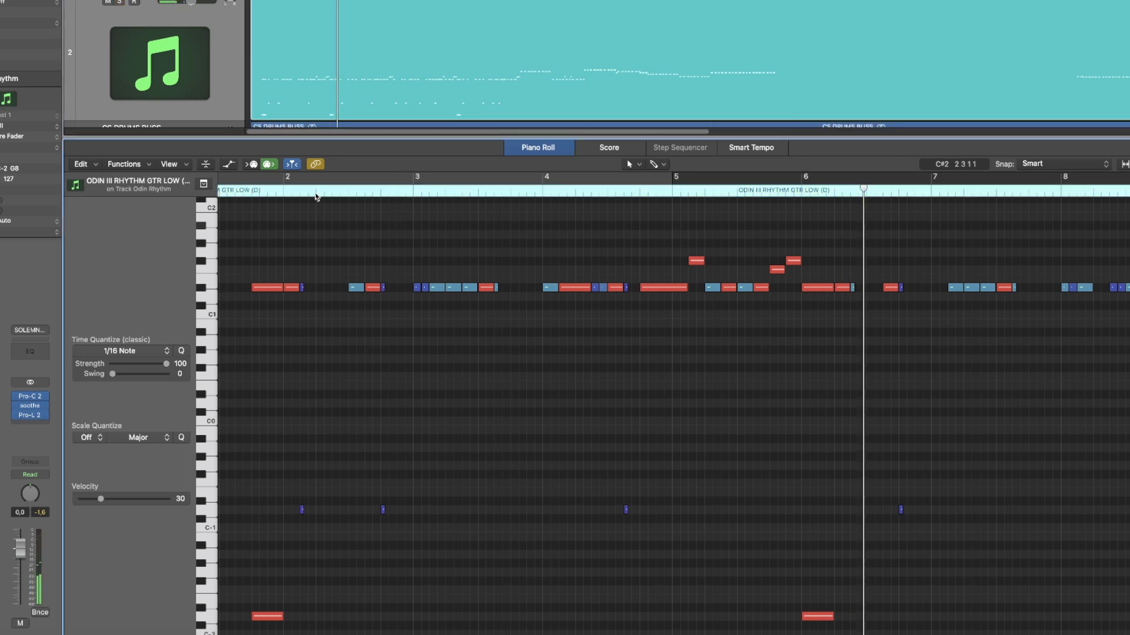
pyautogui.press('space')
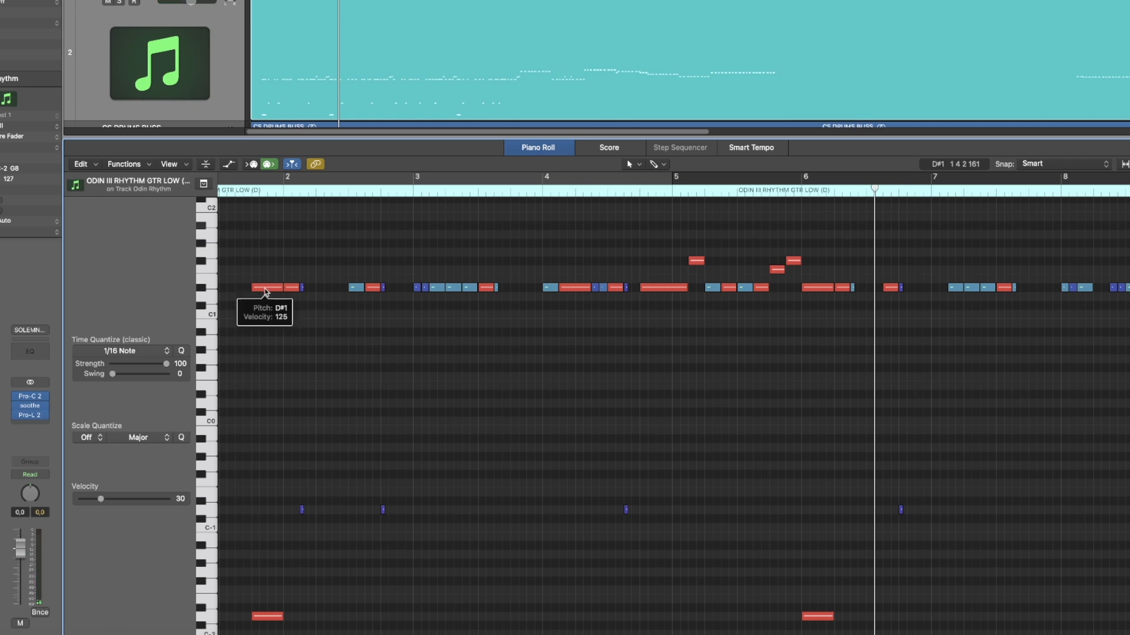
# Step: Play the riff in the full mix from just before bar 2, and again from bar 6 into bar 9
pyautogui.click(242, 195)
pyautogui.press('space')
pyautogui.press('space')
pyautogui.click(804, 194)
pyautogui.press('space')
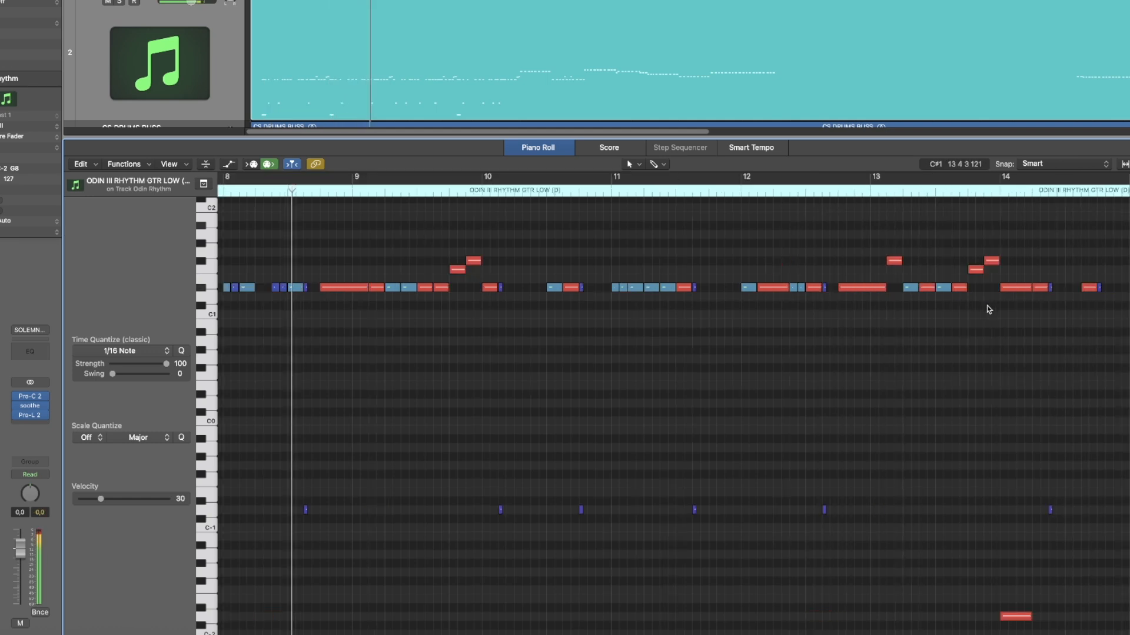
pyautogui.press('space')
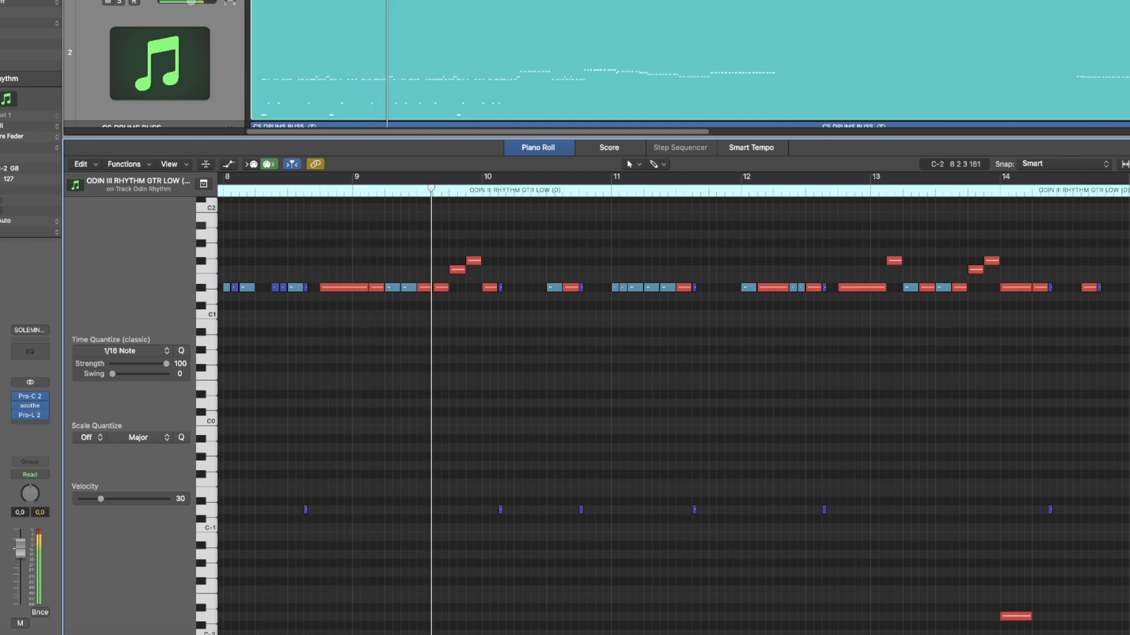
# Step: Place the playhead just before bar 8 and audition the short D#1 notes in that bar to compare their velocities
pyautogui.hscroll(-3, 353, 198)
pyautogui.click(346, 198)
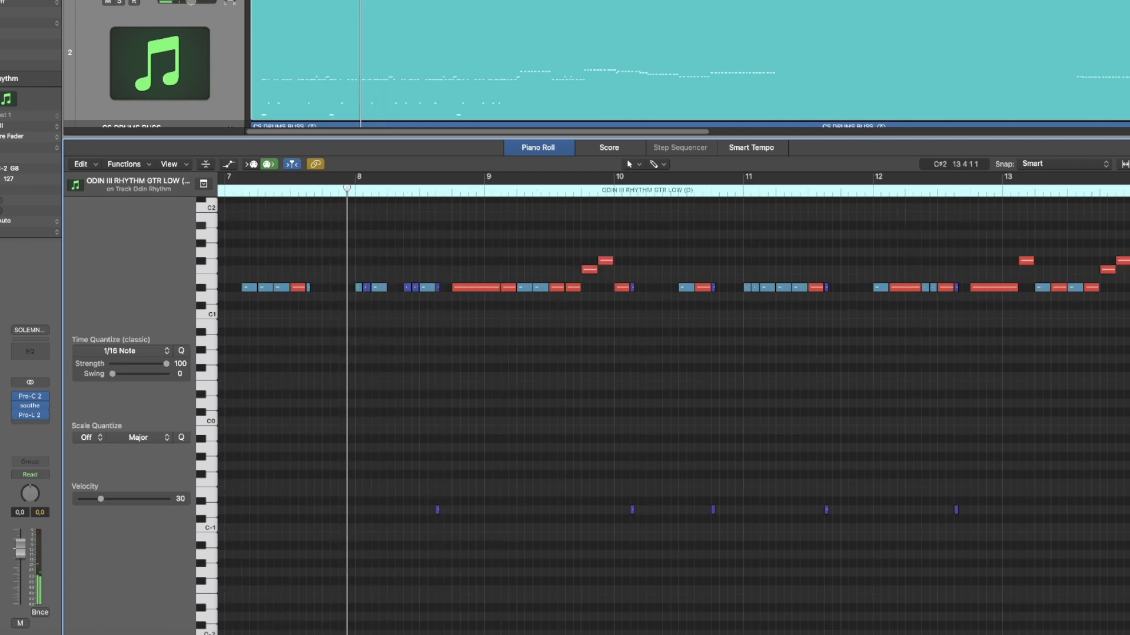
pyautogui.press('super+Right')
pyautogui.press('super+Right')
pyautogui.press('super+Right')
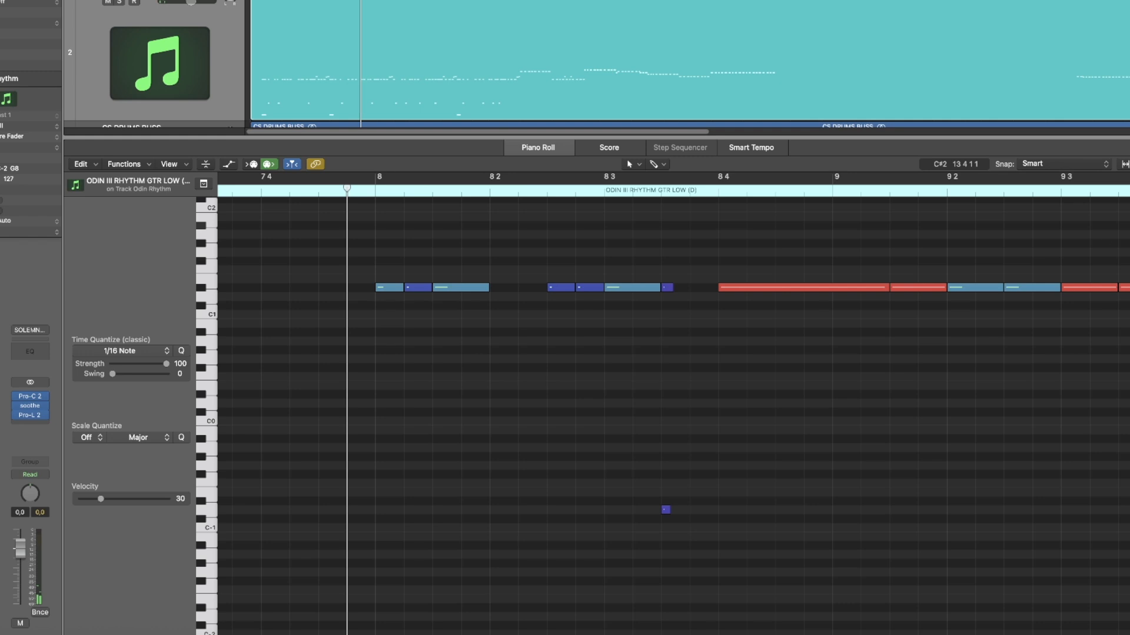
pyautogui.click(562, 289)
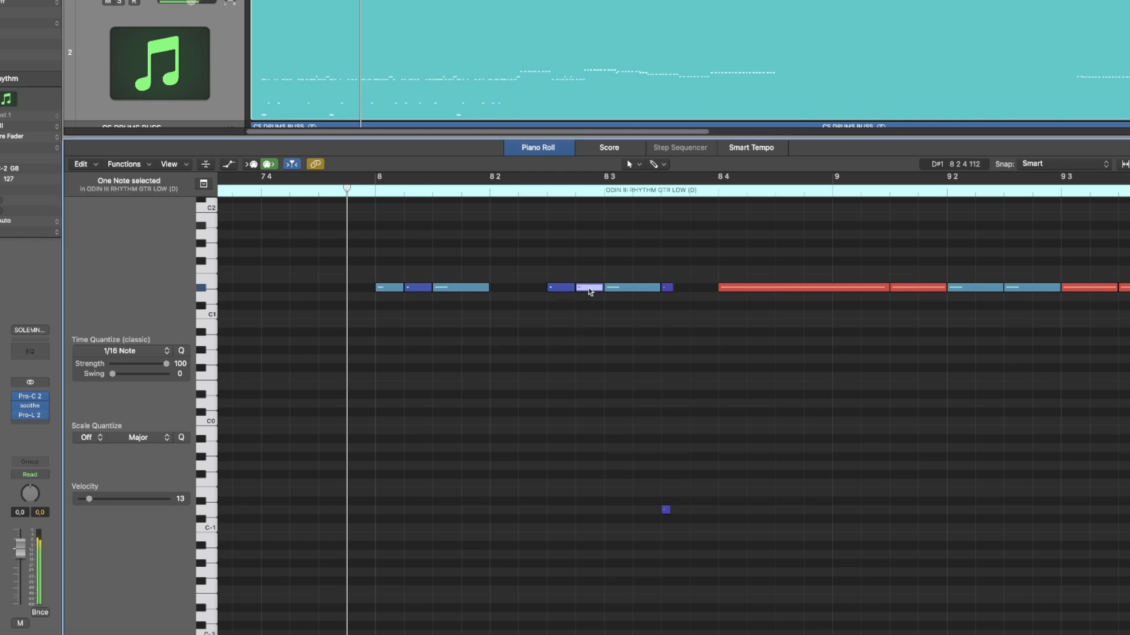
pyautogui.click(418, 288)
pyautogui.click(422, 269)
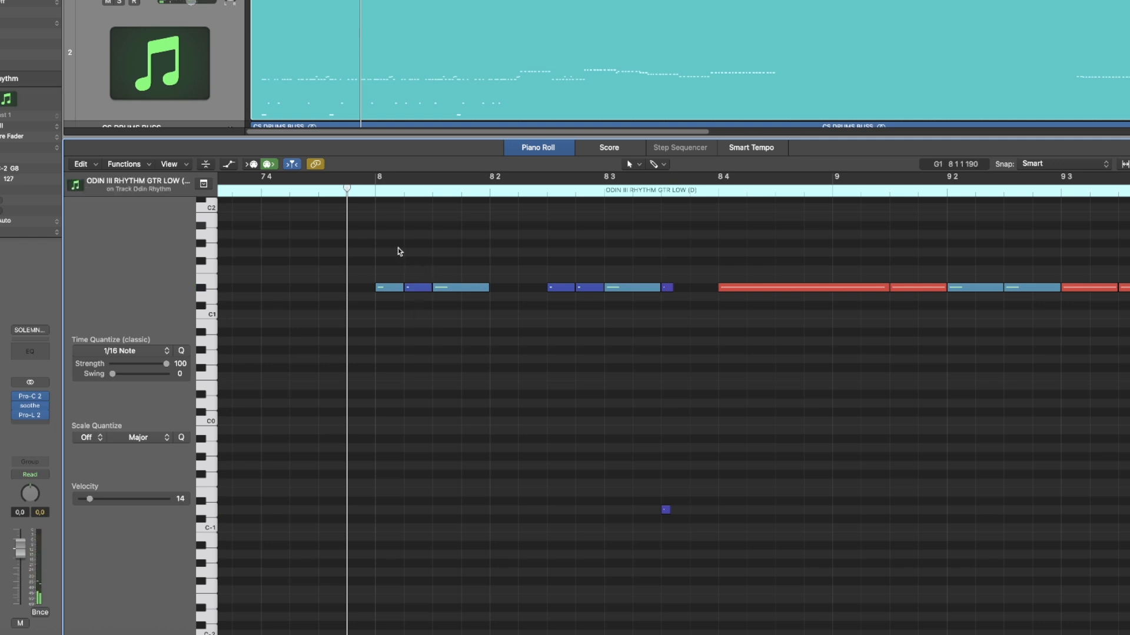
pyautogui.click(387, 289)
pyautogui.click(403, 365)
# Step: Play the guitar riff from bar 7 into bar 11 in the full mix
pyautogui.press('super+Left')
pyautogui.hscroll(-10, 307, 582)
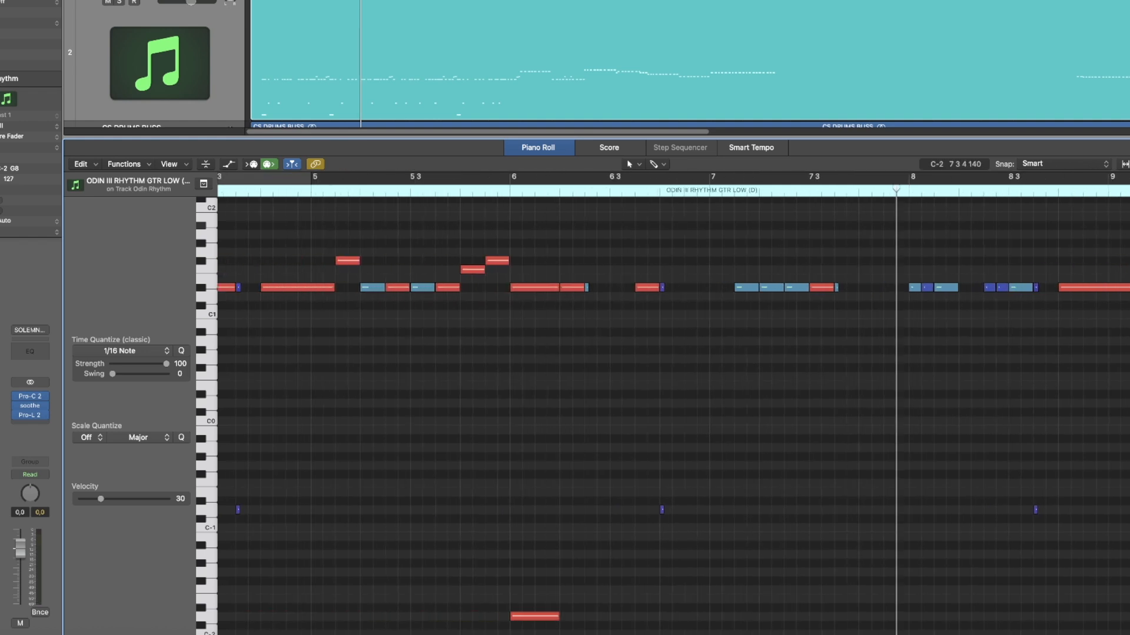
pyautogui.hscroll(14, 673, 412)
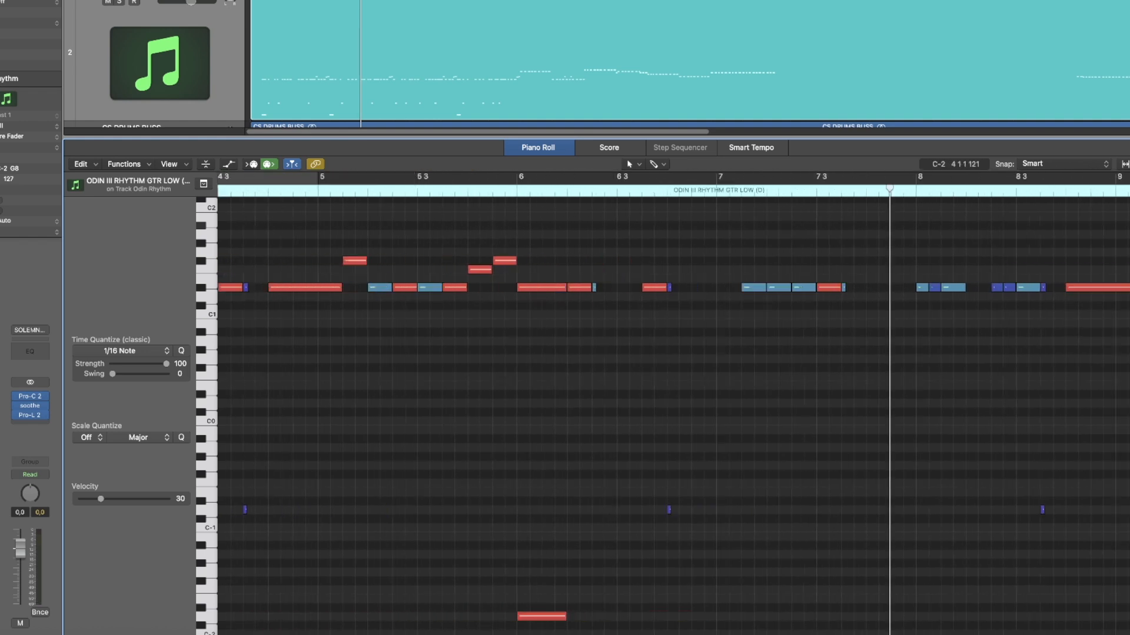
pyautogui.press('super+Right')
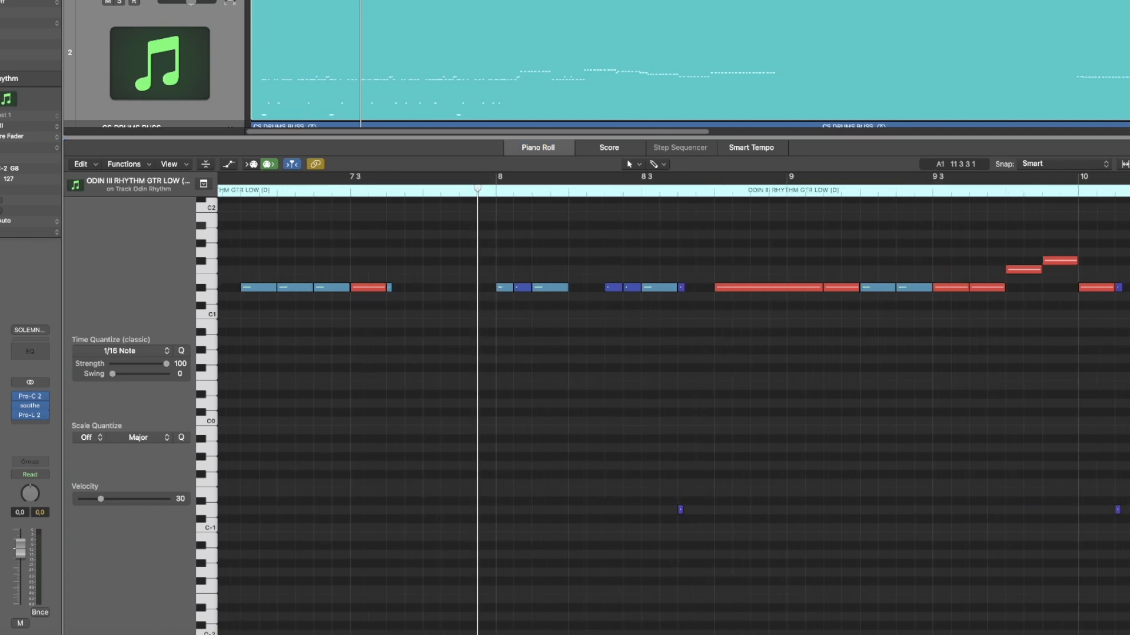
pyautogui.press('super+Right')
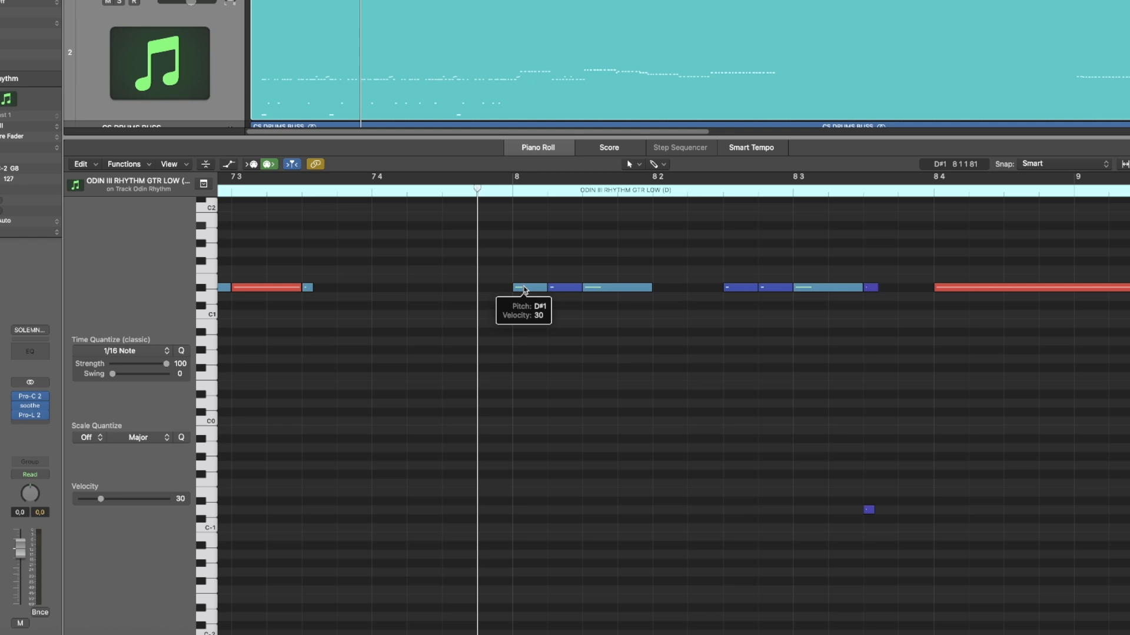
pyautogui.press('super+Left')
pyautogui.press('super+Left')
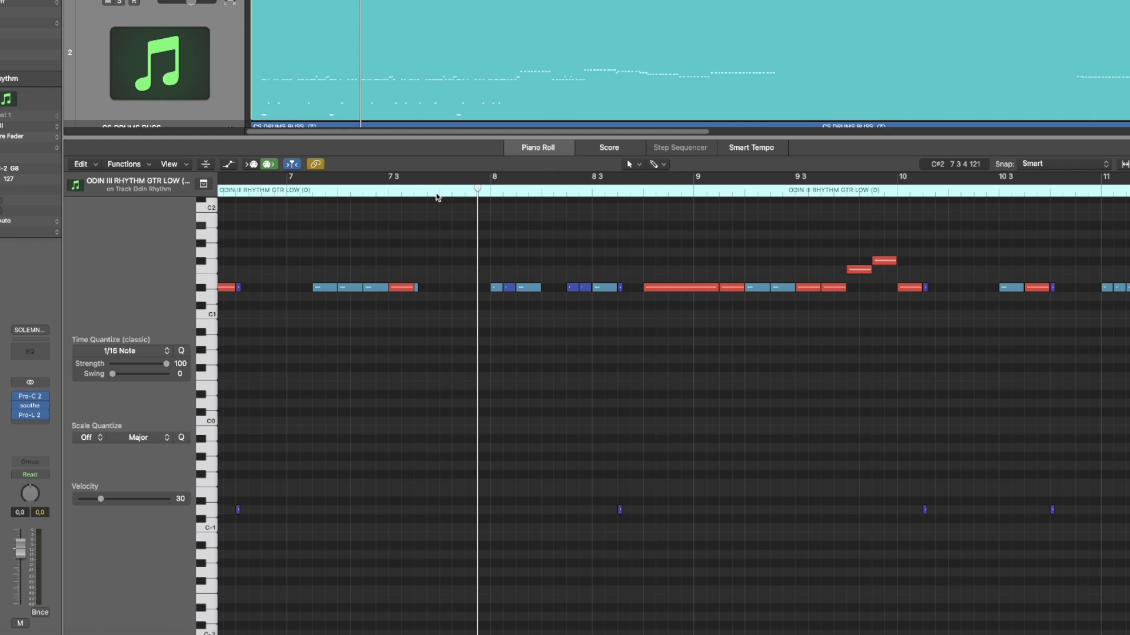
pyautogui.click(289, 192)
pyautogui.press('space')
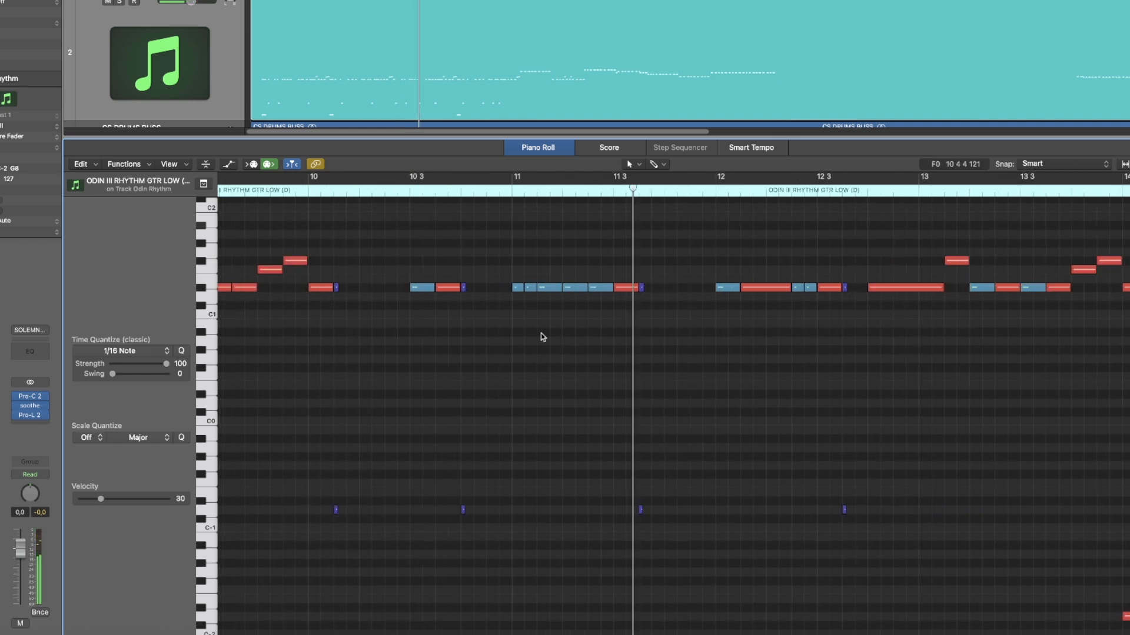
# Step: Return the playhead to bar 11 and audition the second short D#1 note there
pyautogui.click(513, 180)
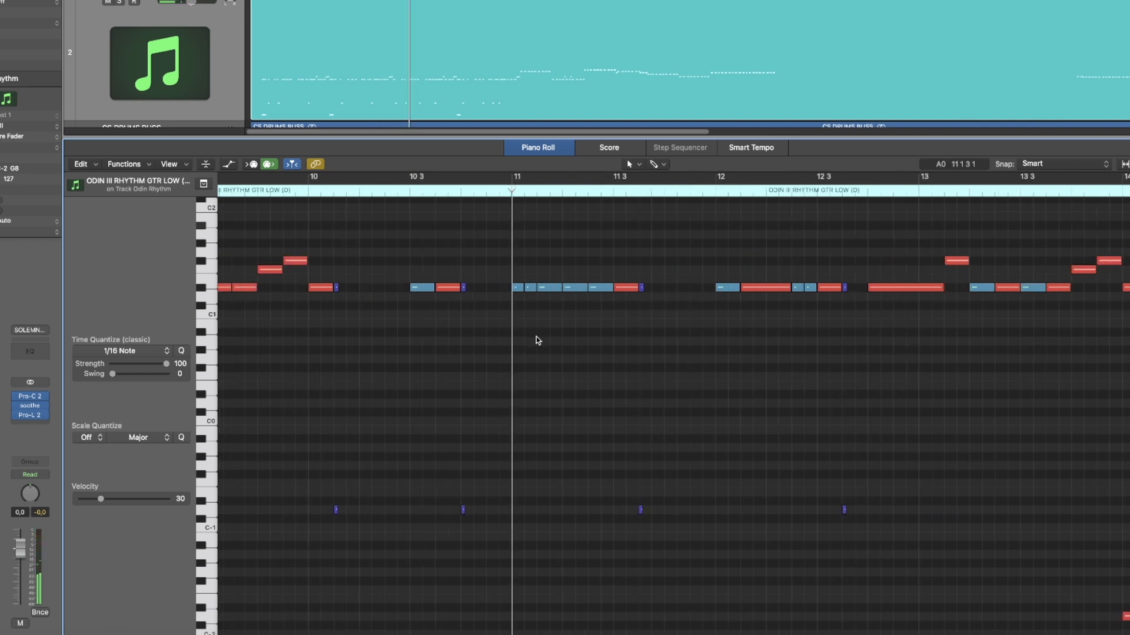
pyautogui.click(530, 289)
pyautogui.click(536, 250)
# Step: Play the song from just before bar 11 into bar 26 and stop playback
pyautogui.click(487, 190)
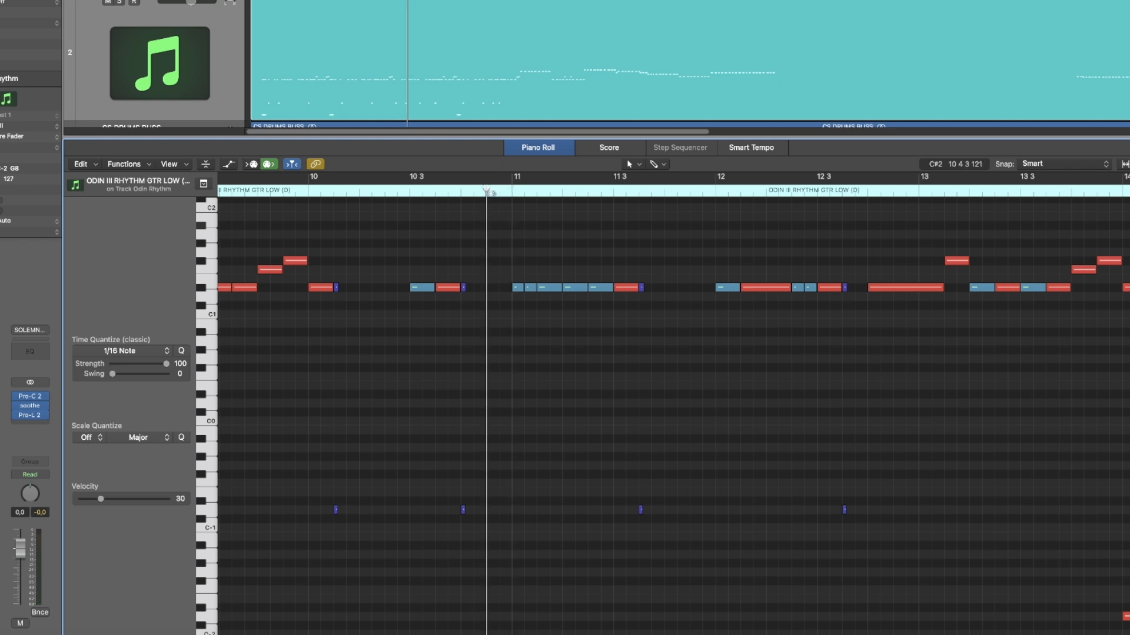
pyautogui.press('space')
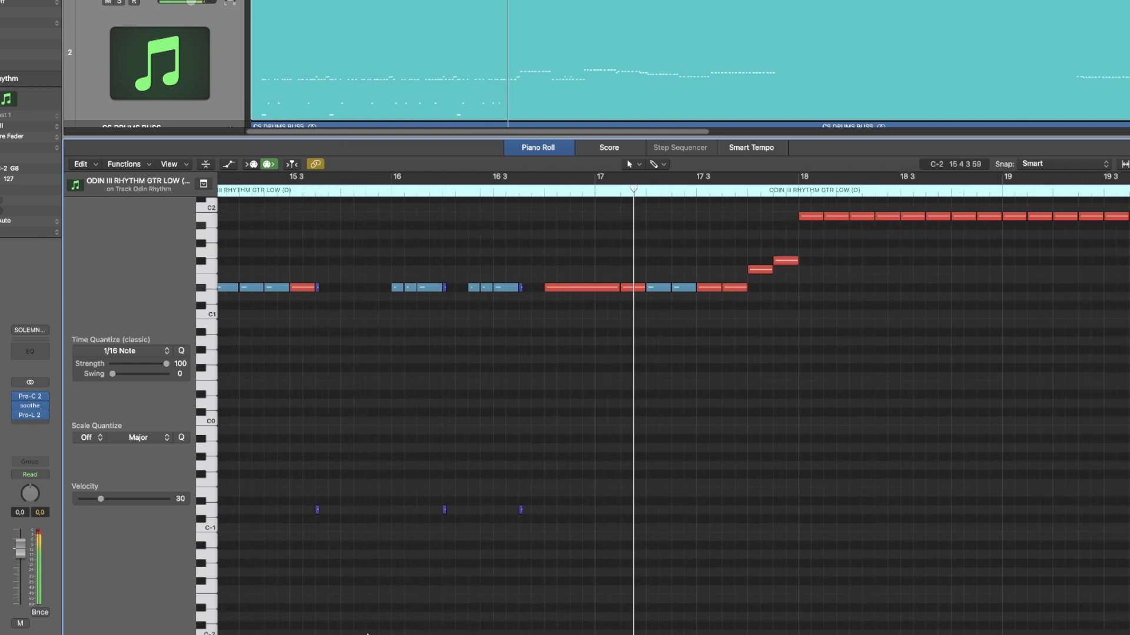
pyautogui.scroll(2, 500, 423)
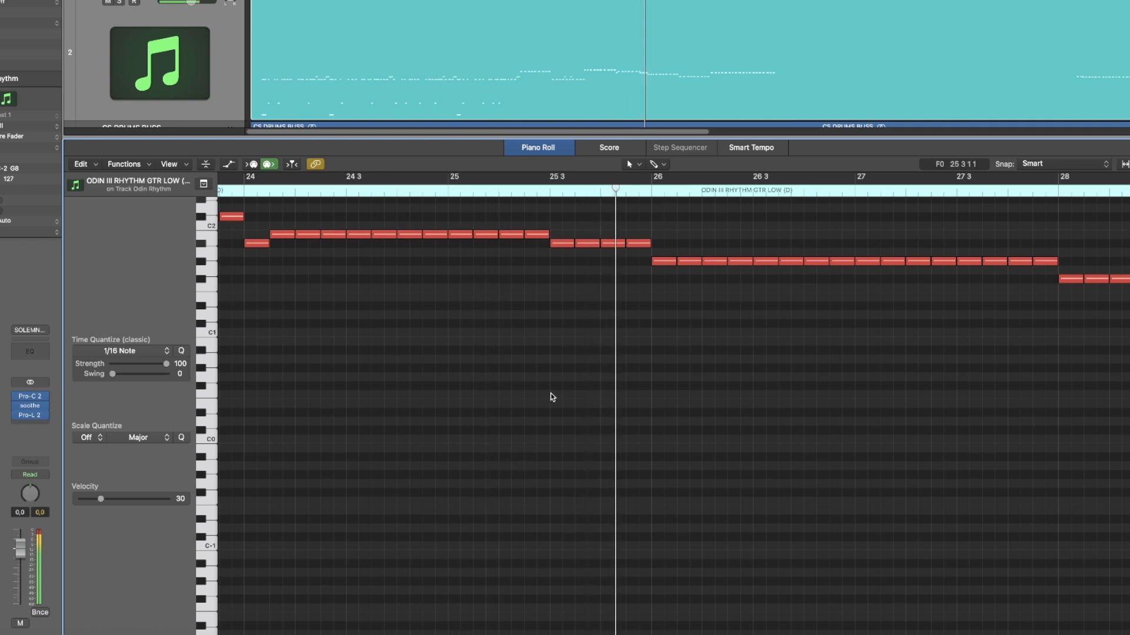
pyautogui.press('space')
# Step: Examine the pattern of red high-velocity notes across bars 18 to 34 of the rhythm guitar part
pyautogui.moveTo(1129, 165); pyautogui.dragTo(1117, 164)
pyautogui.scroll(3, 421, 278)
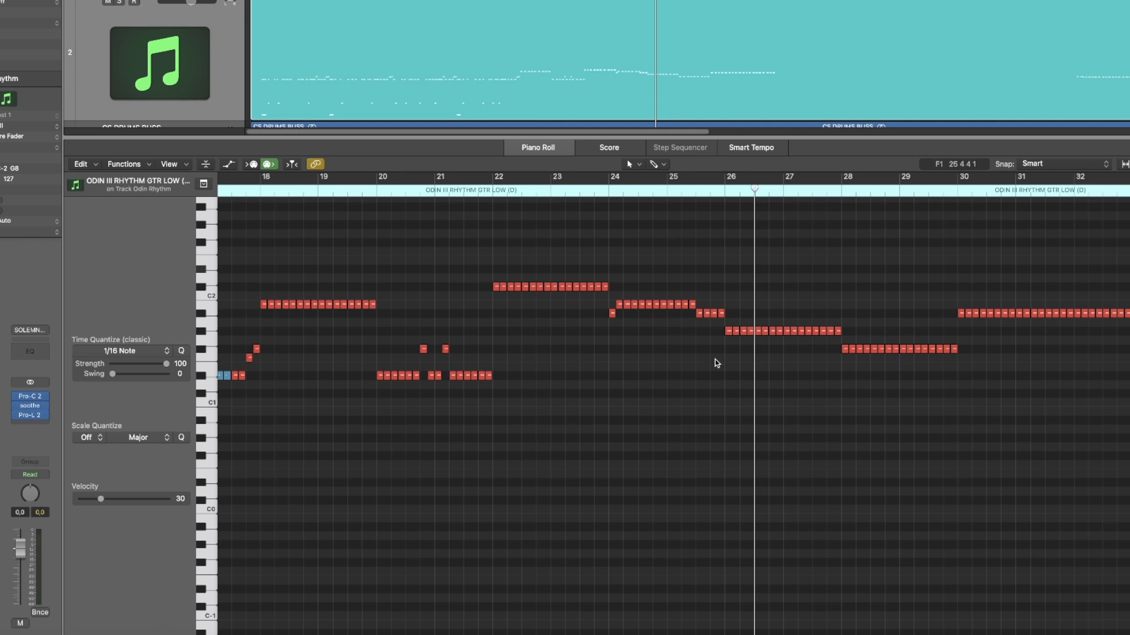
pyautogui.scroll(-5, 715, 361)
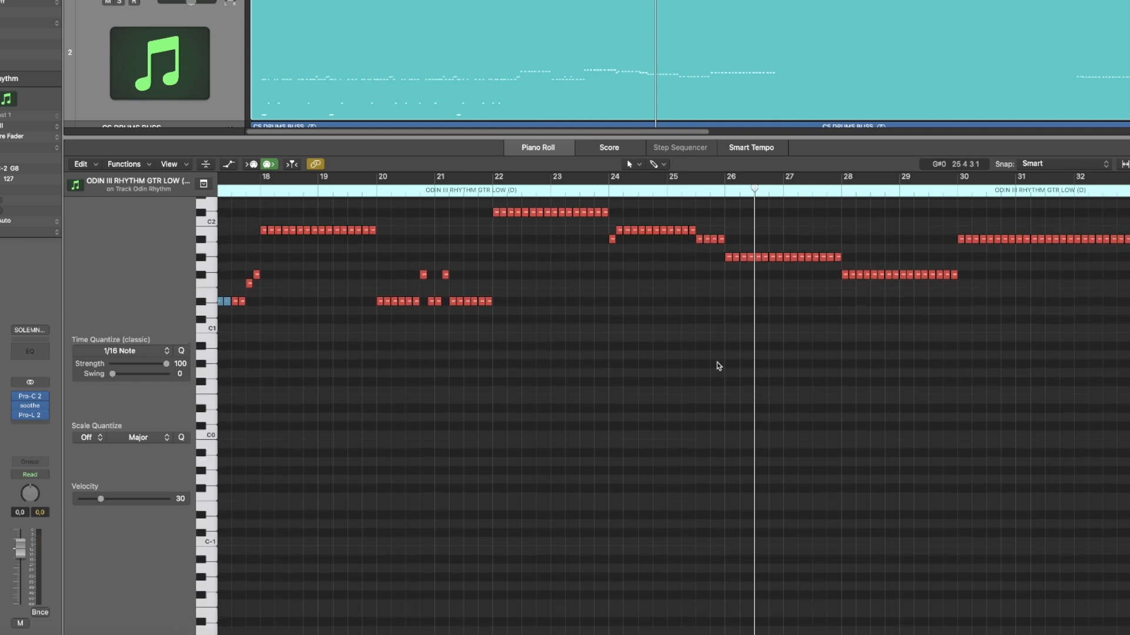
pyautogui.scroll(4, 720, 369)
pyautogui.moveTo(734, 324)
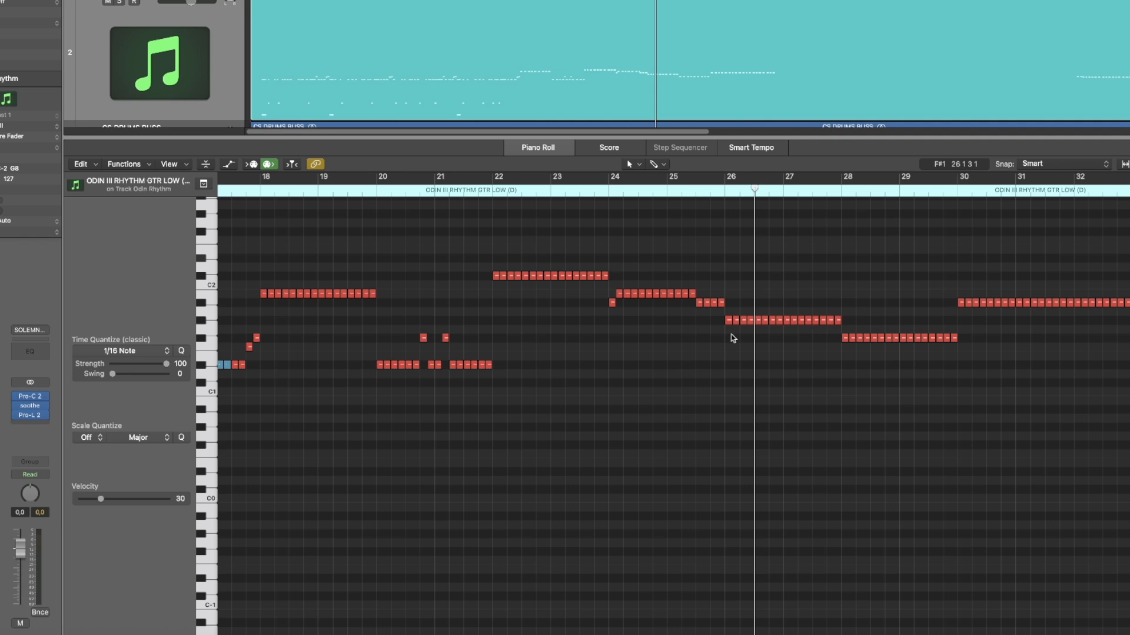
pyautogui.scroll(-3, 732, 338)
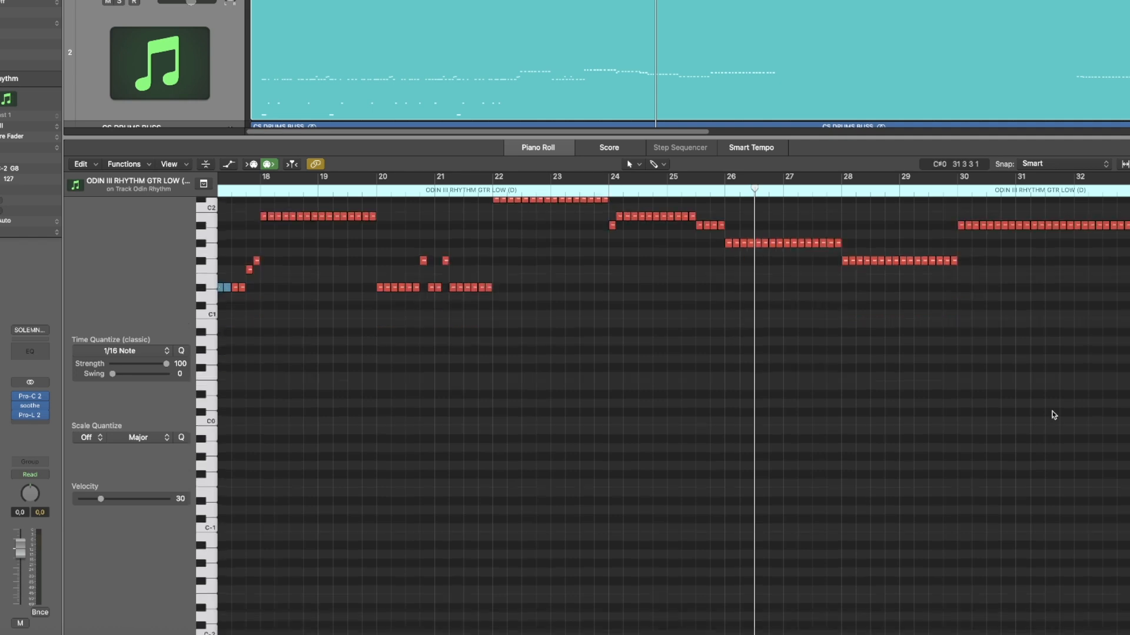
pyautogui.scroll(2, 1051, 428)
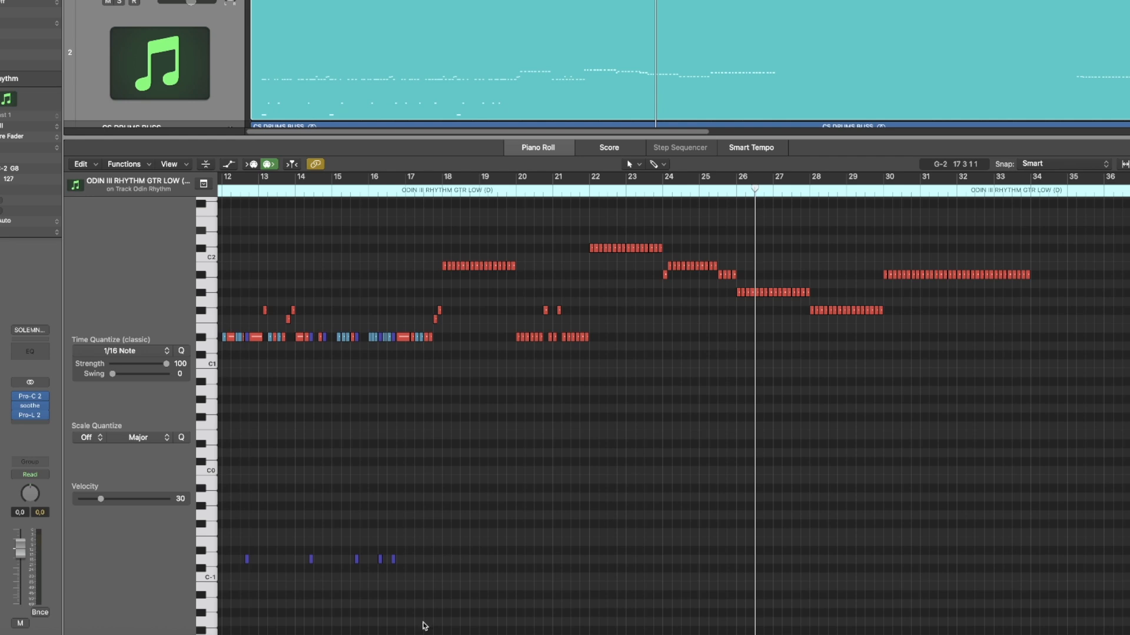
# Step: Reopen the rhythm region's Piano Roll, place the playhead on beat 4 of bar 1 and examine the riff and keyswitch notes up to bar 5
pyautogui.press('e')
pyautogui.doubleClick(466, 118)
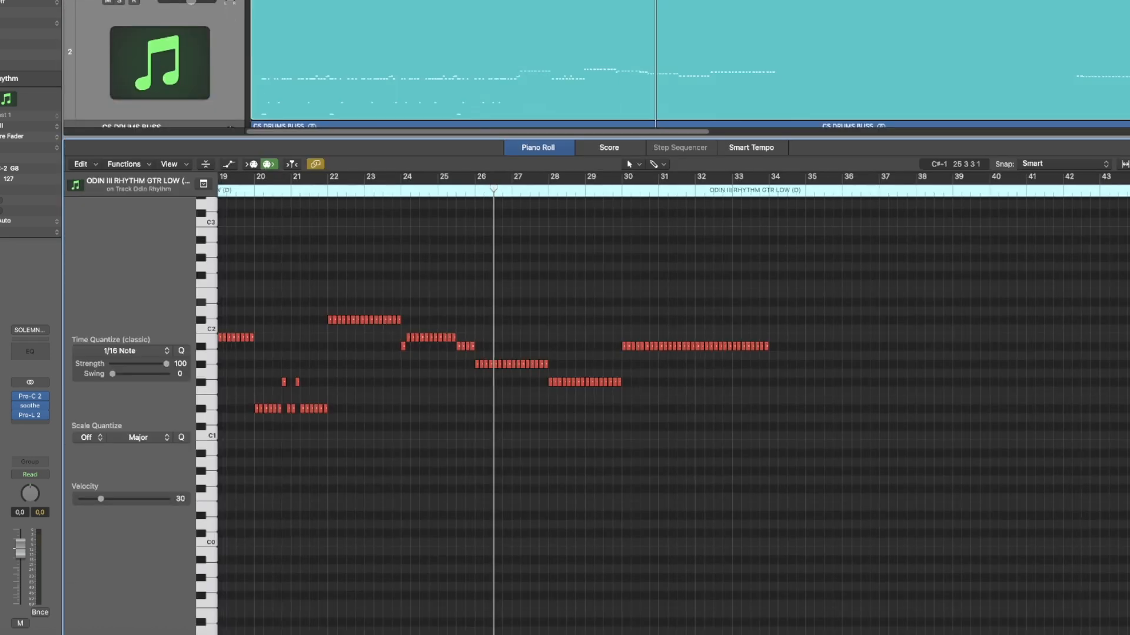
pyautogui.hscroll(-10, 429, 393)
pyautogui.scroll(-5, 428, 393)
pyautogui.click(249, 191)
pyautogui.press('super+Right')
pyautogui.press('super+Right')
pyautogui.press('super+Right')
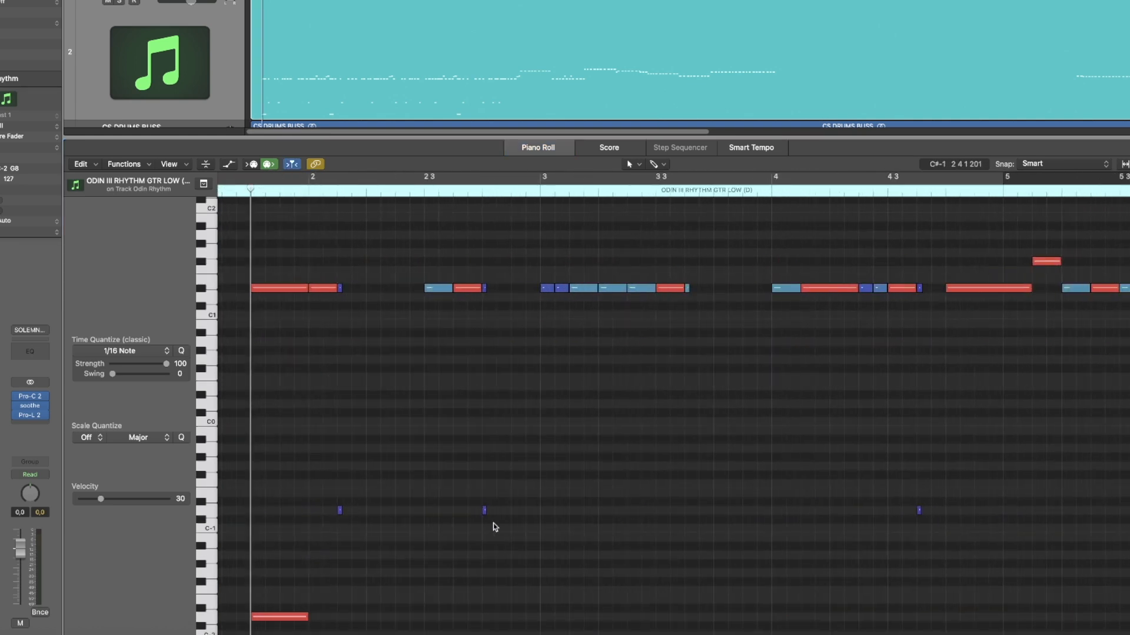
pyautogui.press('super+Right')
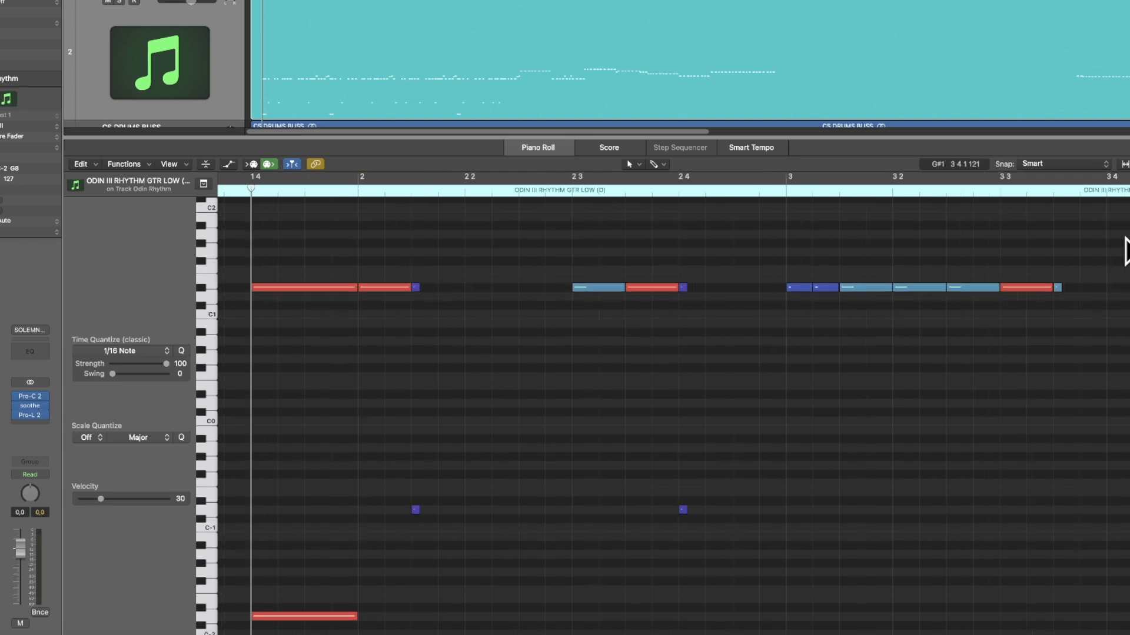
pyautogui.press('super+Left')
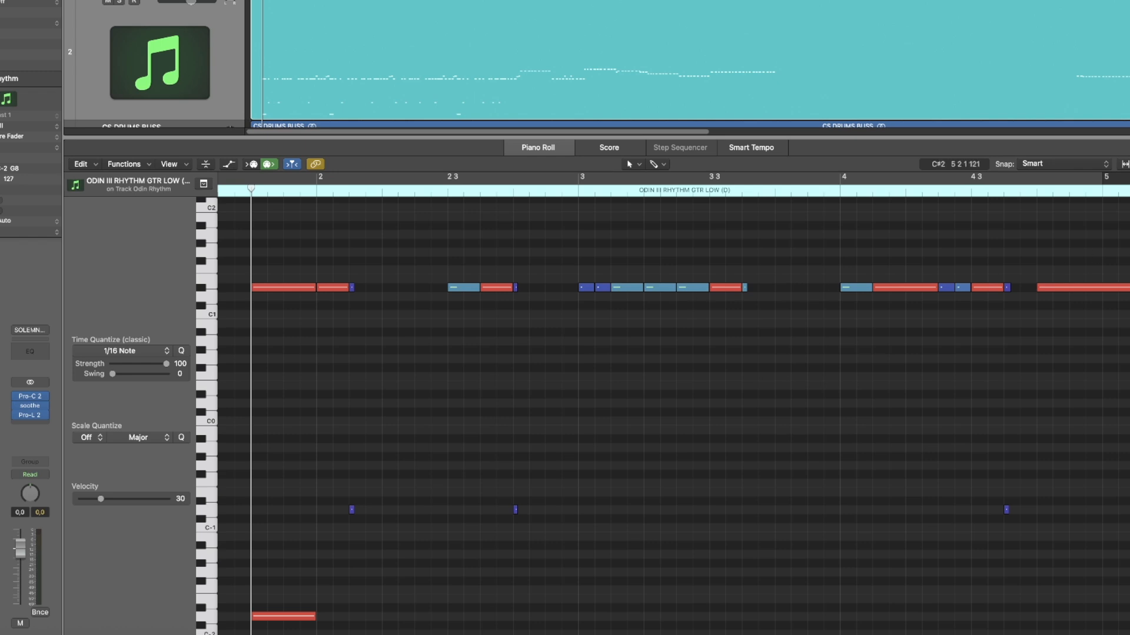
# Step: Hide the Piano Roll and play the arrangement into the next rhythm guitar section with the Odin III instrument window shown
pyautogui.press('p')
pyautogui.hscroll(10, 723, 600)
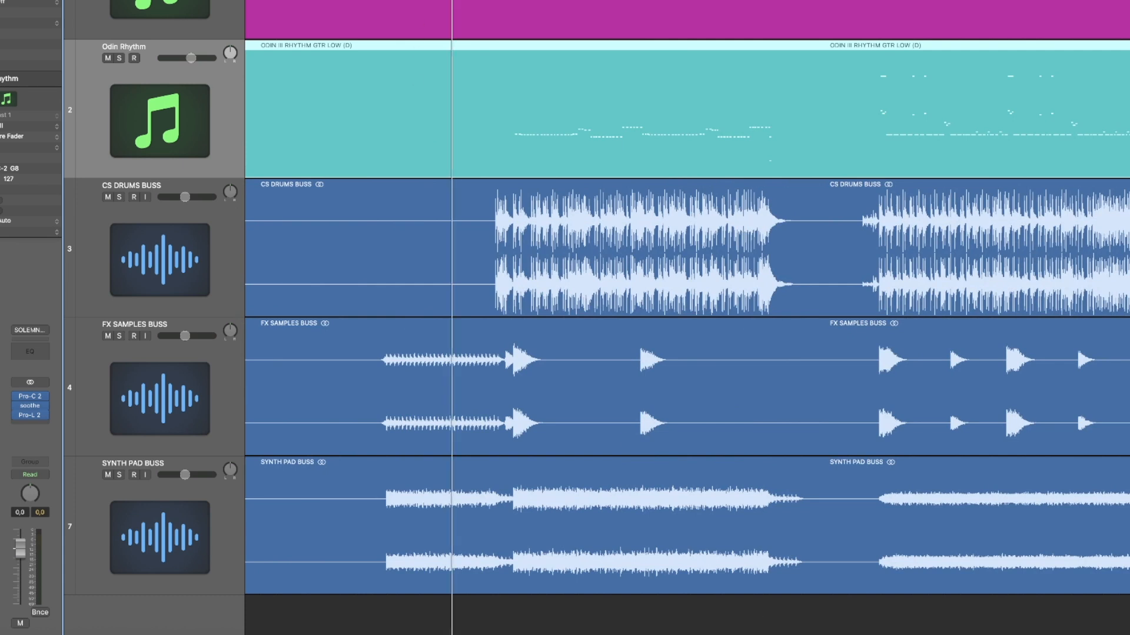
pyautogui.press('space')
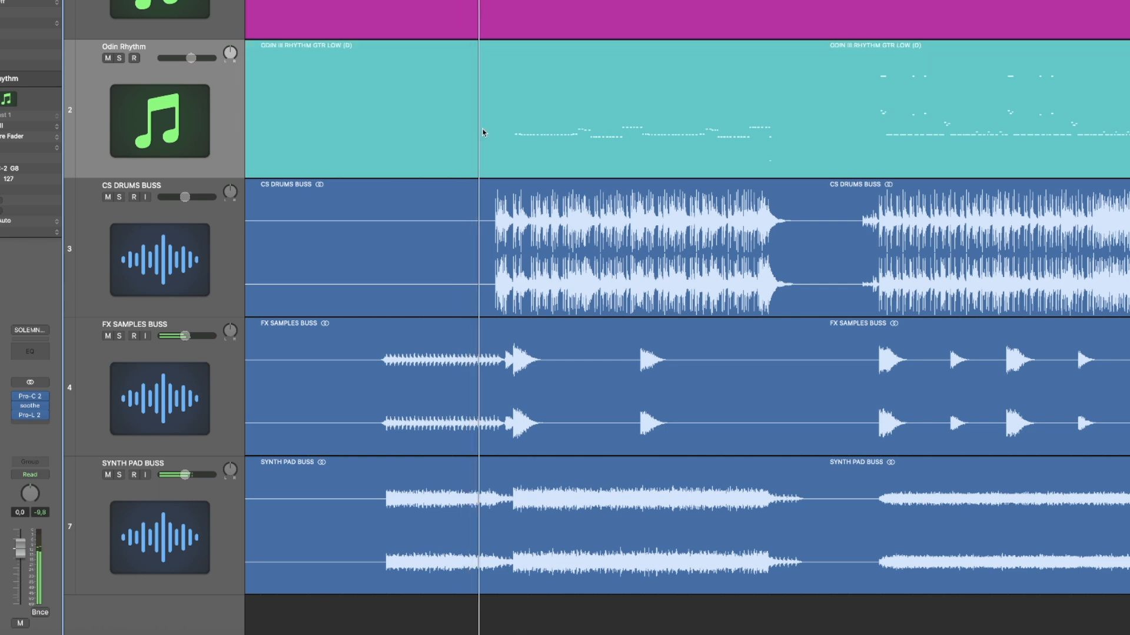
pyautogui.press('v')
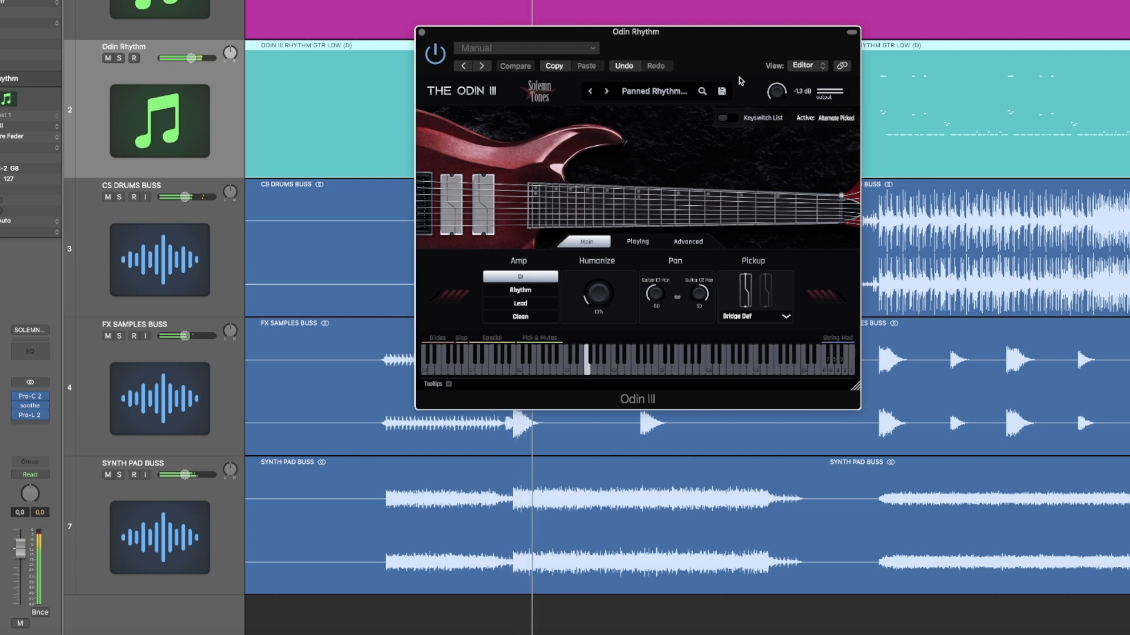
# Step: Switch Odin III's tuning to 8str F# Standard and back to 8str Double Drop C in its advanced settings
pyautogui.click(688, 242)
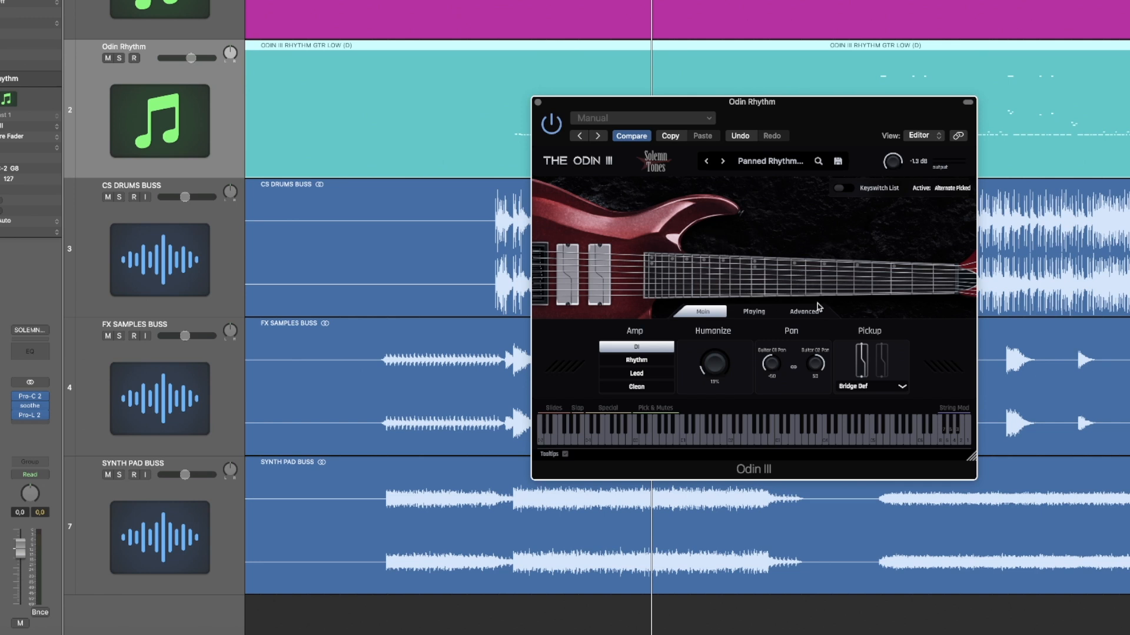
pyautogui.click(818, 312)
pyautogui.click(929, 356)
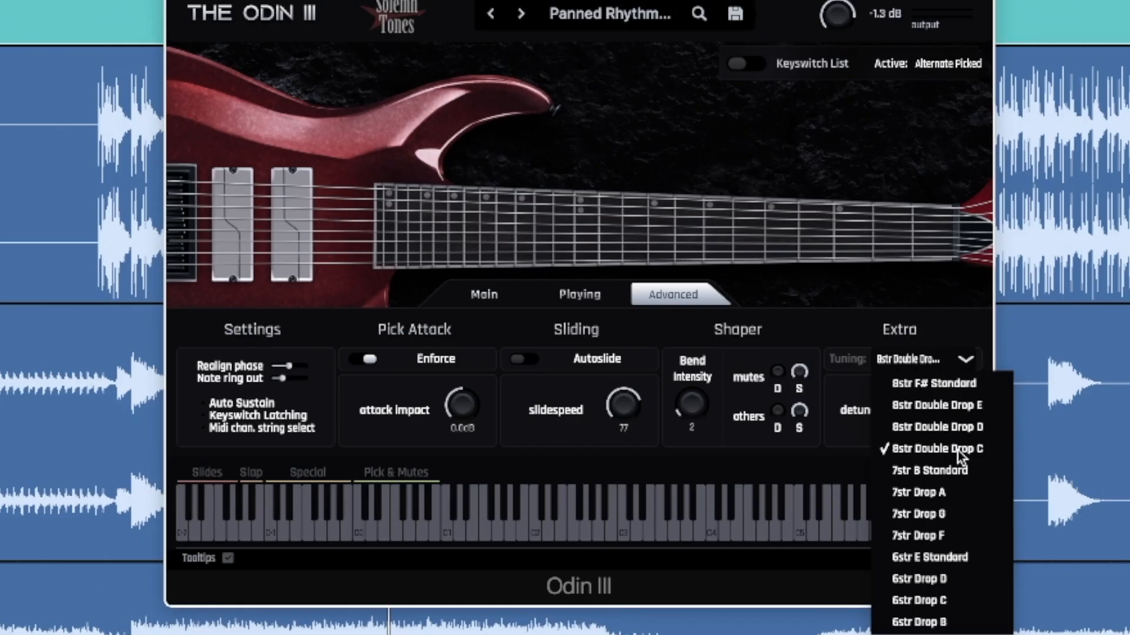
pyautogui.click(959, 383)
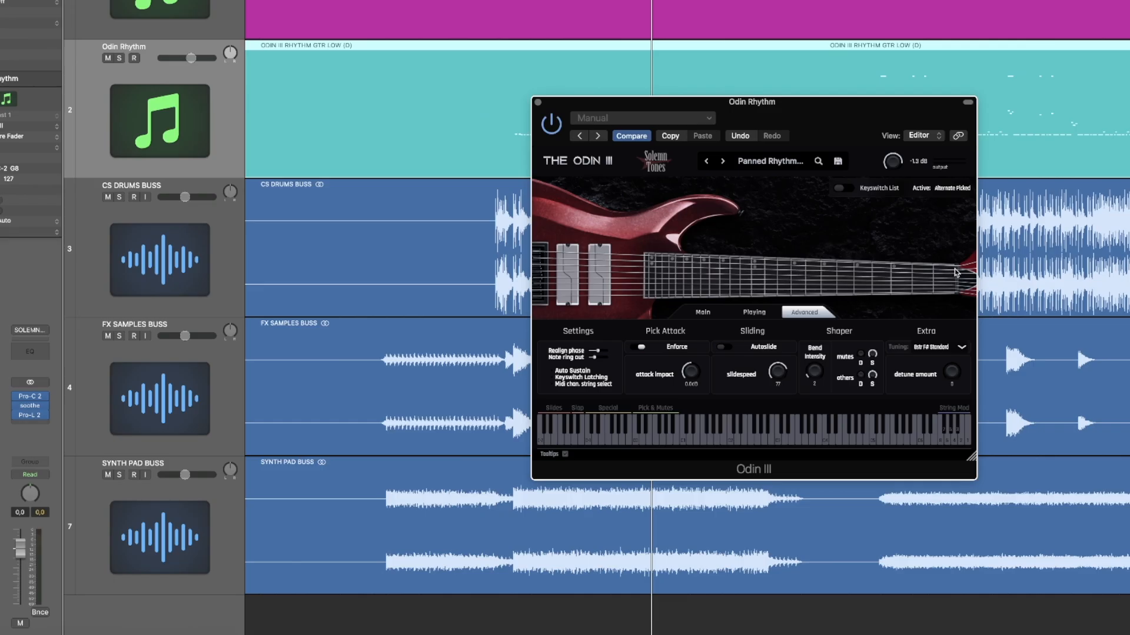
pyautogui.click(949, 347)
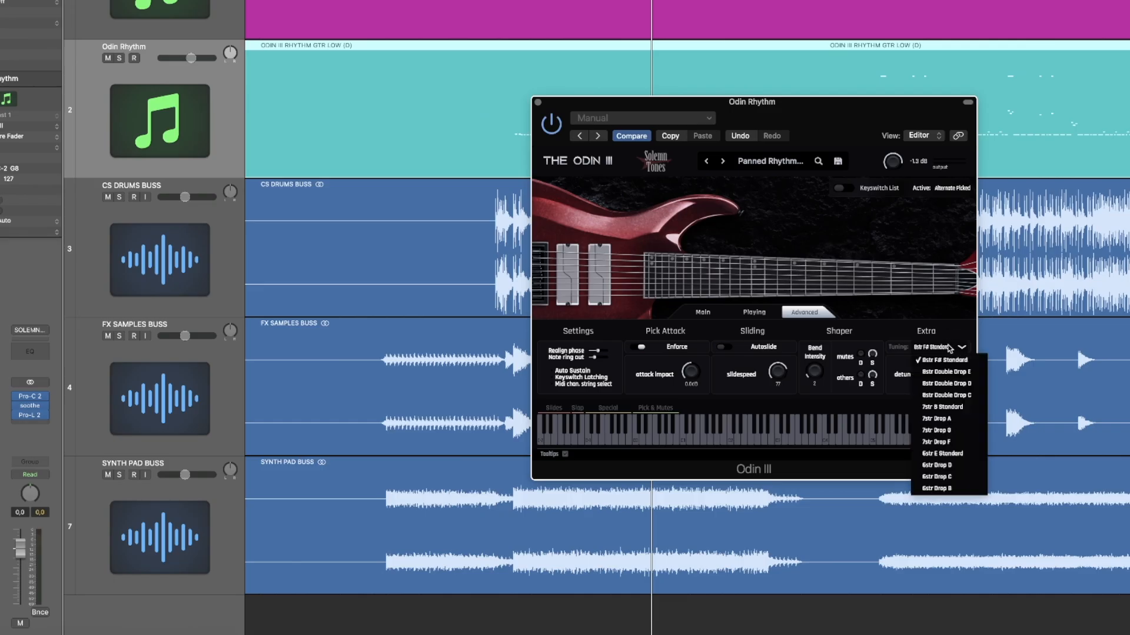
pyautogui.click(967, 395)
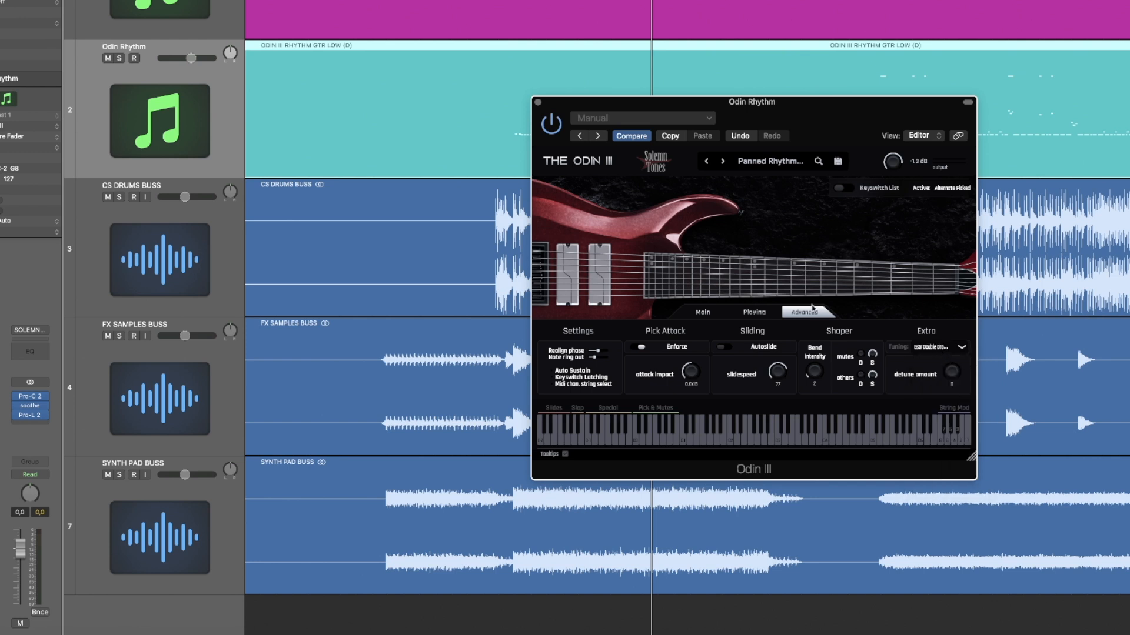
# Step: Close the Odin III window from its main page and open the rhythm region's Piano Roll with the playhead at bar 53
pyautogui.click(703, 311)
pyautogui.click(537, 102)
pyautogui.click(516, 2)
pyautogui.press('space')
pyautogui.doubleClick(539, 114)
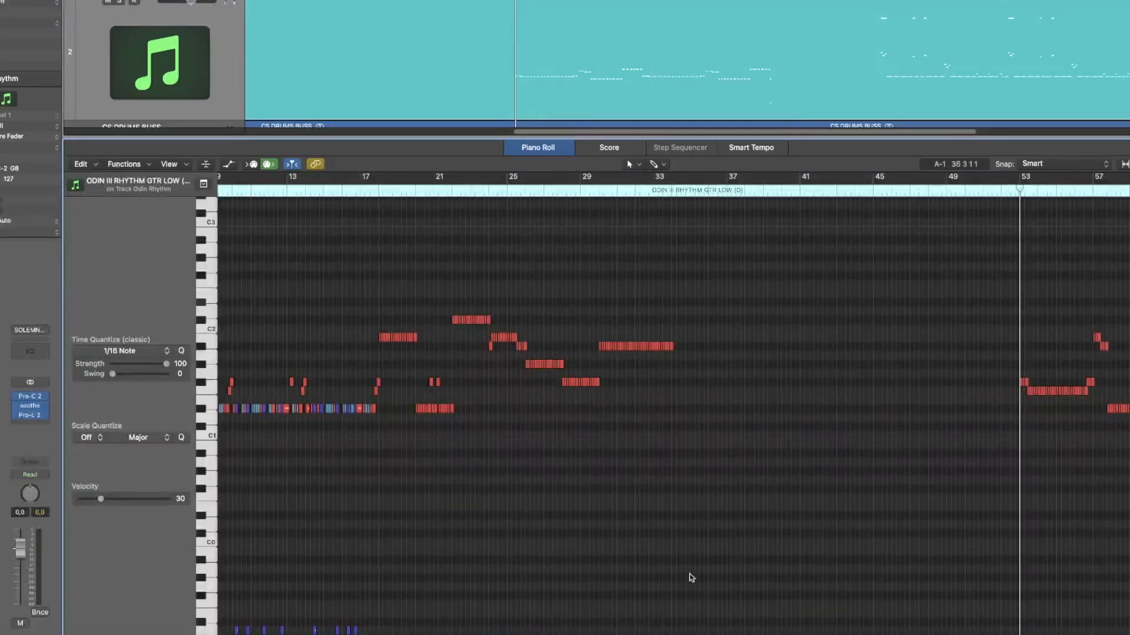
# Step: Examine the rhythm guitar notes from bar 53 to bar 69, including the short keyswitched note that ends the section
pyautogui.scroll(-5, 862, 486)
pyautogui.scroll(4, 862, 486)
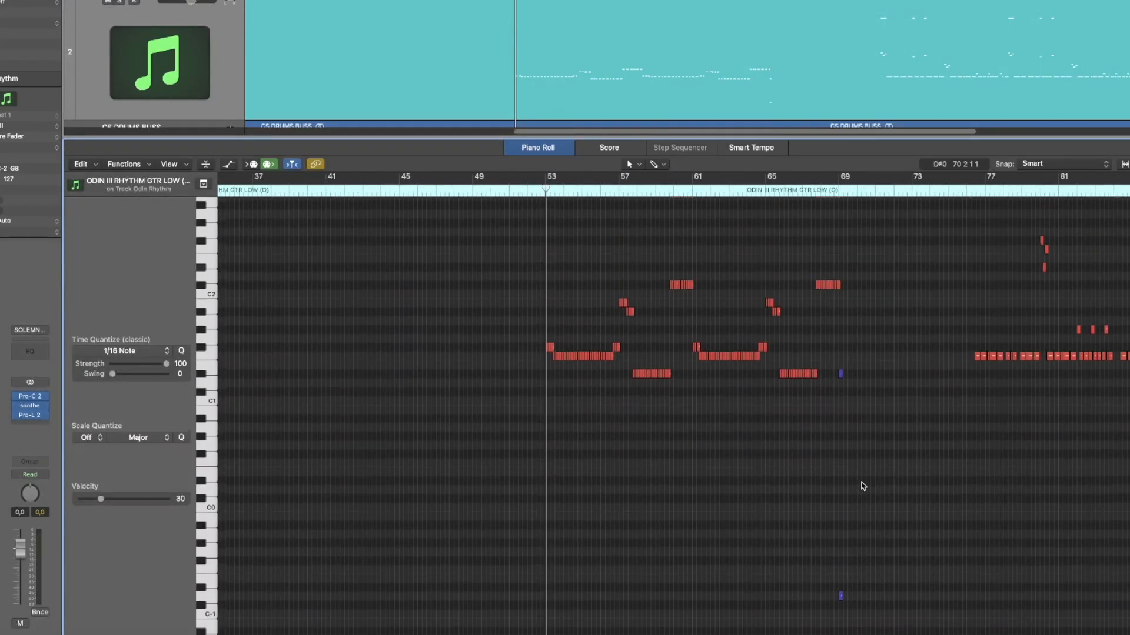
pyautogui.press('super+Right')
pyautogui.press('super+Right')
pyautogui.press('super+Right')
pyautogui.press('super+Right')
pyautogui.press('super+Right')
pyautogui.press('super+Right')
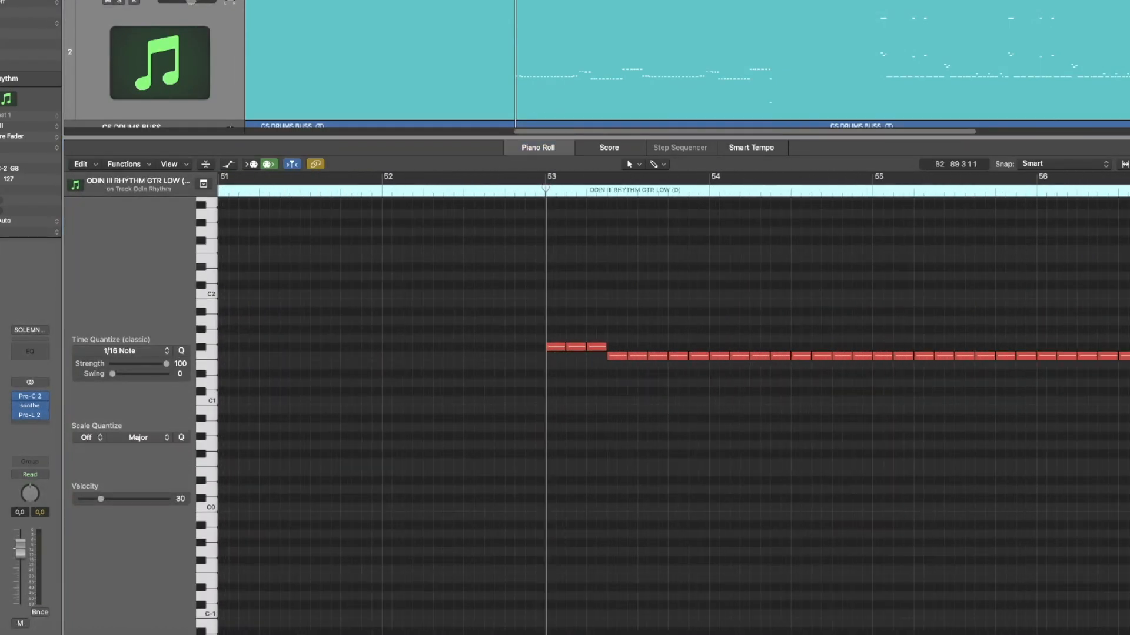
pyautogui.press('super+Left')
pyautogui.press('super+Left')
pyautogui.press('super+Left')
pyautogui.press('super+Left')
pyautogui.press('super+Left')
pyautogui.press('super+Left')
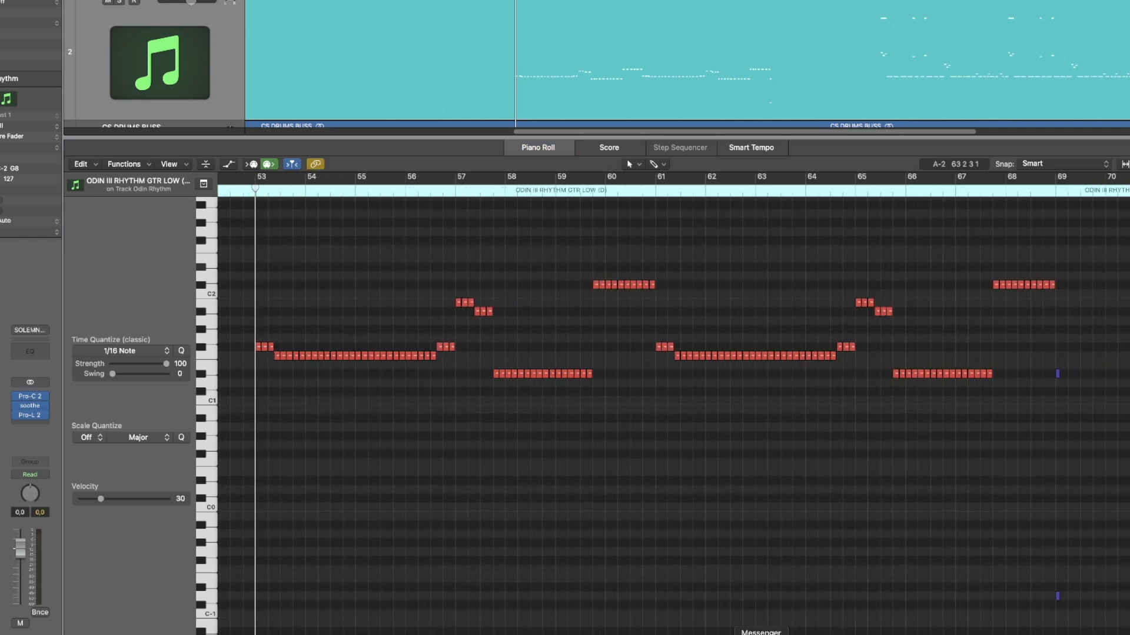
pyautogui.hscroll(3, 783, 632)
pyautogui.hscroll(5, 784, 582)
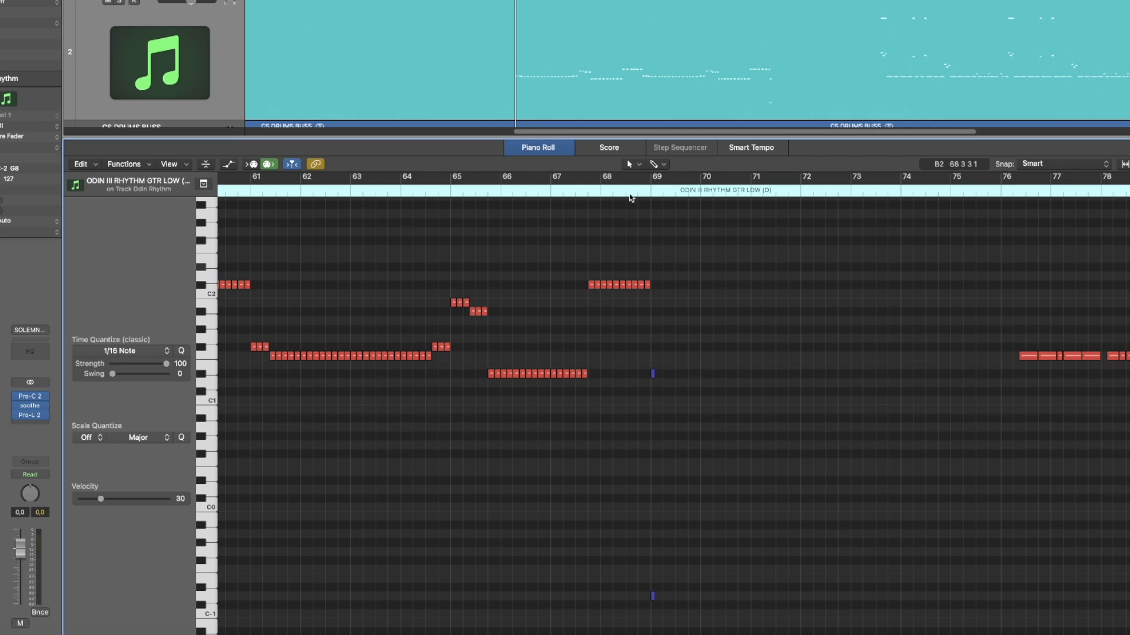
# Step: Play the end of the section from bar 68 past the final short keyswitched note into bar 69, and stop playback
pyautogui.click(600, 194)
pyautogui.press('super+Right')
pyautogui.press('super+Right')
pyautogui.press('super+Right')
pyautogui.press('super+Right')
pyautogui.press('super+Right')
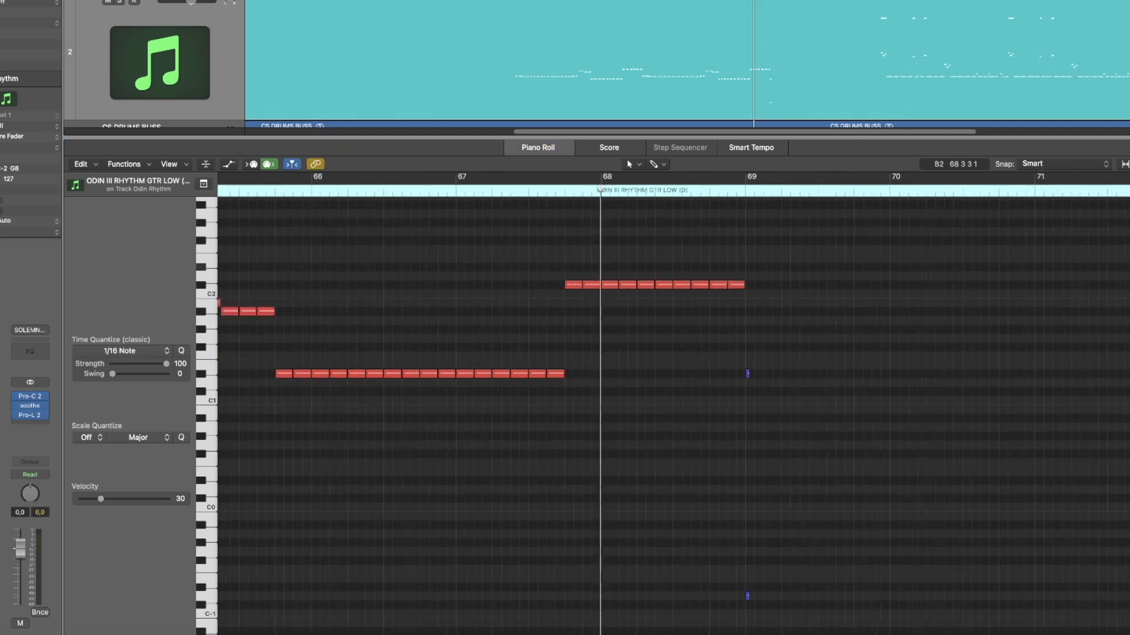
pyautogui.press('space')
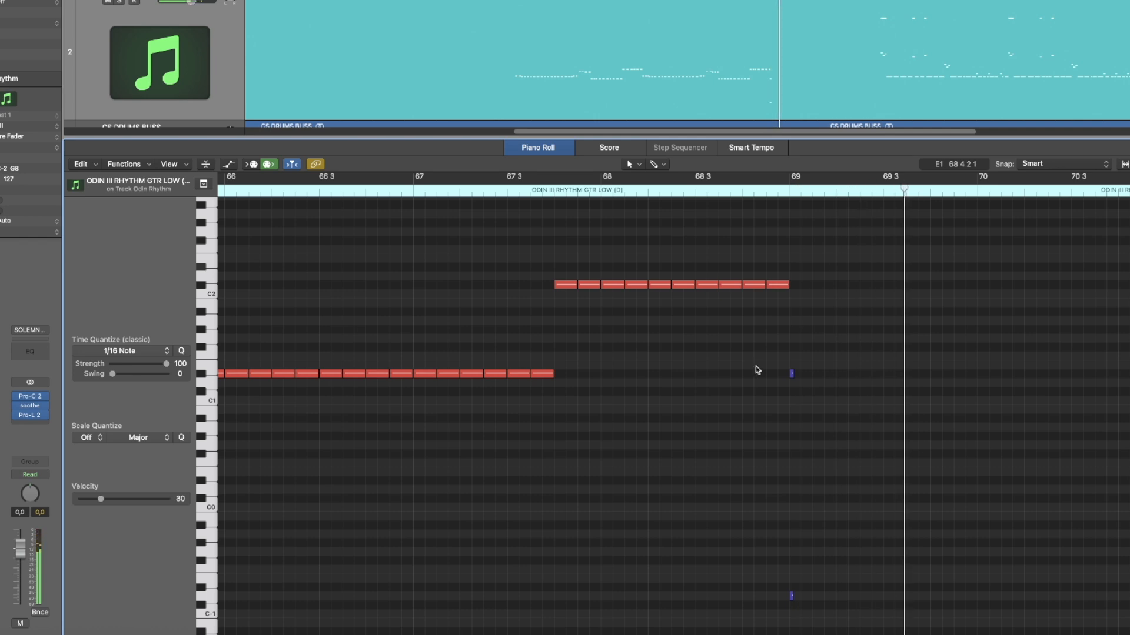
pyautogui.press('space')
# Step: Place the playhead at the start of the bar 53 section with its notes through bar 69 in view
pyautogui.scroll(-8, 753, 371)
pyautogui.scroll(5, 447, 359)
pyautogui.scroll(-5, 450, 360)
pyautogui.click(369, 192)
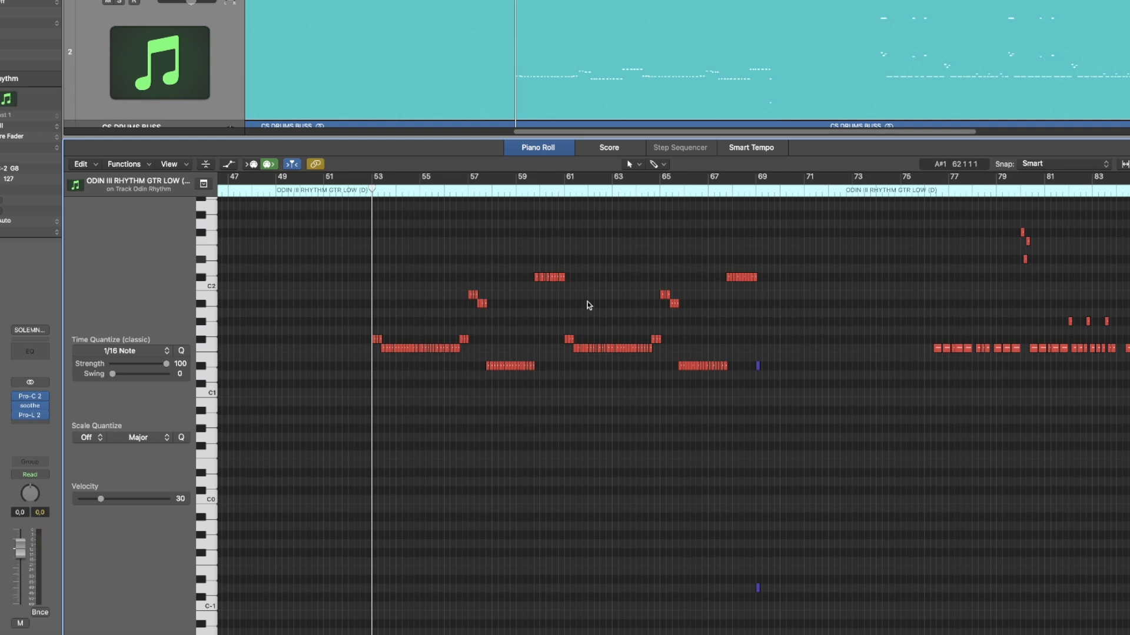
# Step: Examine the rhythm guitar notes from bar 76 to bar 92, covering both the high and the low pitch ranges
pyautogui.hscroll(10, 590, 305)
pyautogui.scroll(8, 560, 337)
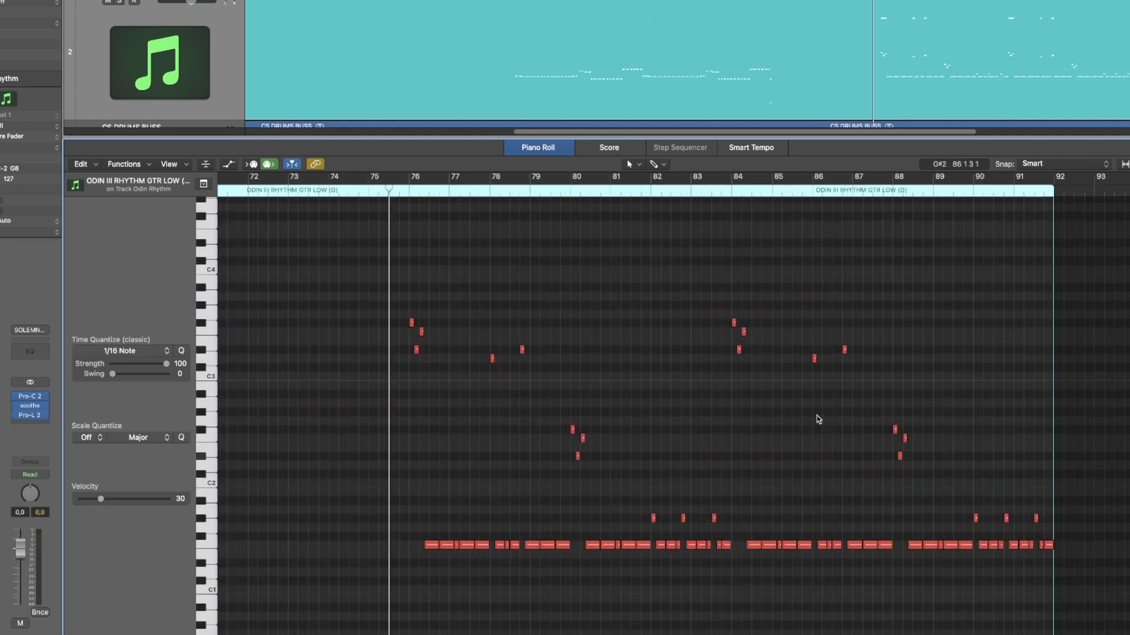
pyautogui.scroll(-10, 818, 416)
pyautogui.scroll(-1, 822, 422)
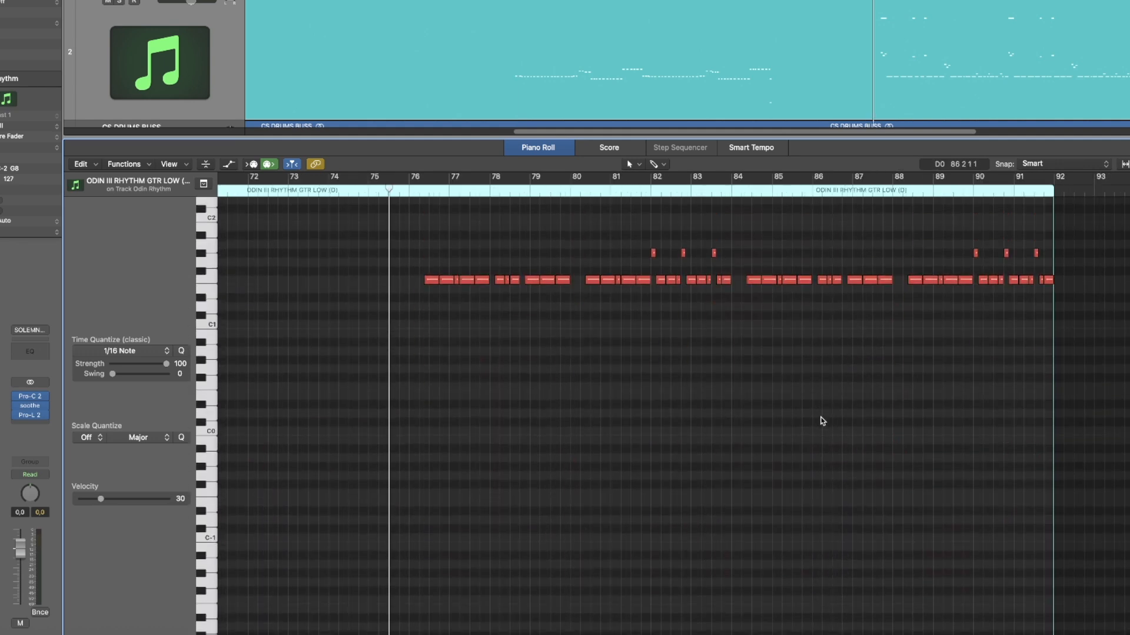
pyautogui.scroll(7, 822, 421)
pyautogui.scroll(-7, 822, 421)
pyautogui.scroll(8, 564, 513)
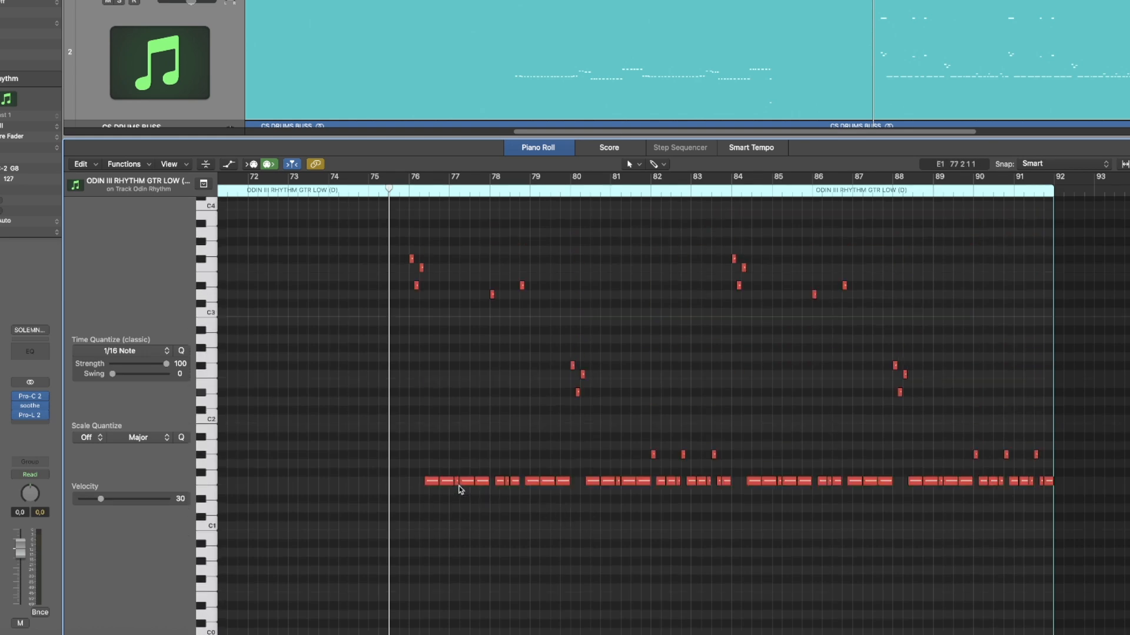
# Step: Select the short low F1 note at bar 77 to check its velocity, and clear the selection
pyautogui.moveTo(460, 485)
pyautogui.press('super+Right')
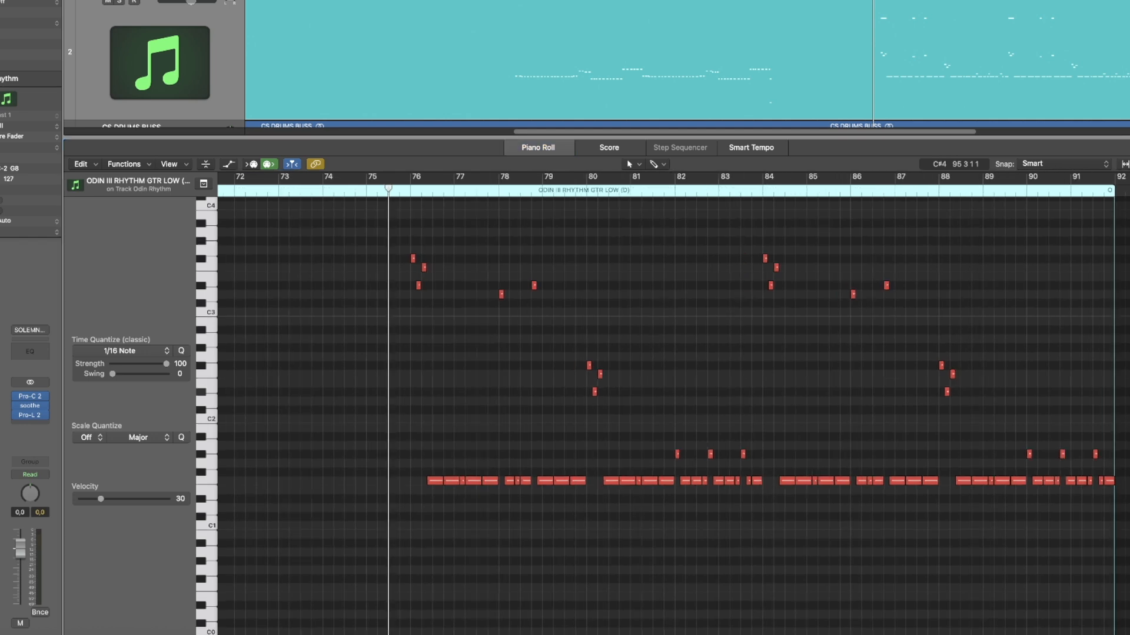
pyautogui.click(463, 481)
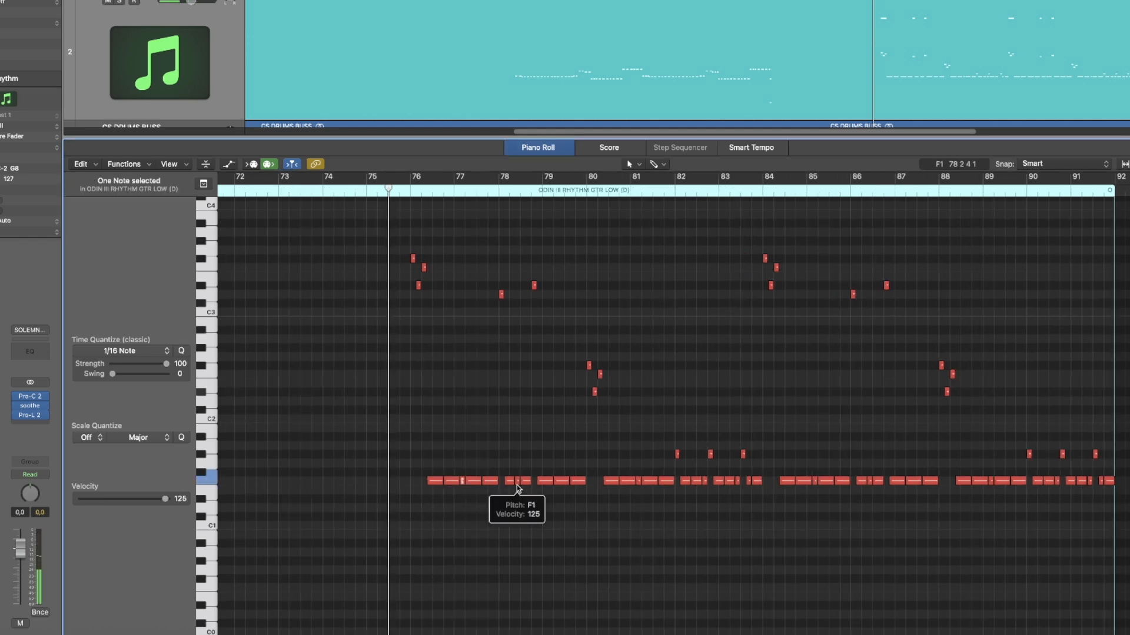
pyautogui.click(484, 415)
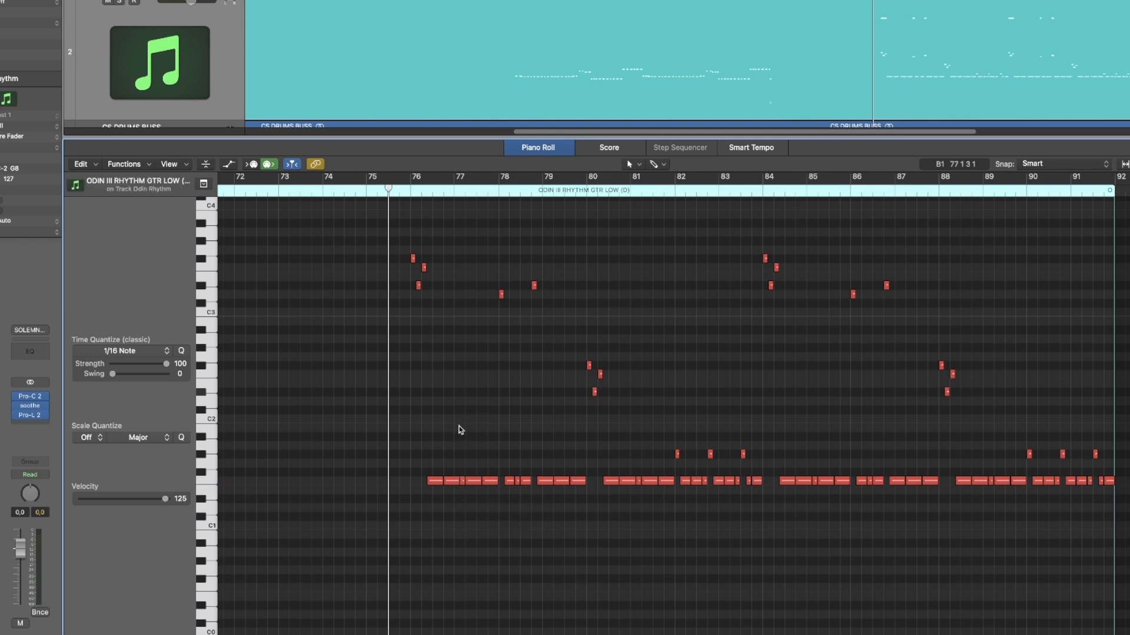
# Step: Bring the notes from bar 75 to bar 80 into close view up to octave 7 and open the Odin III window beside them
pyautogui.scroll(6, 462, 428)
pyautogui.scroll(-3, 618, 376)
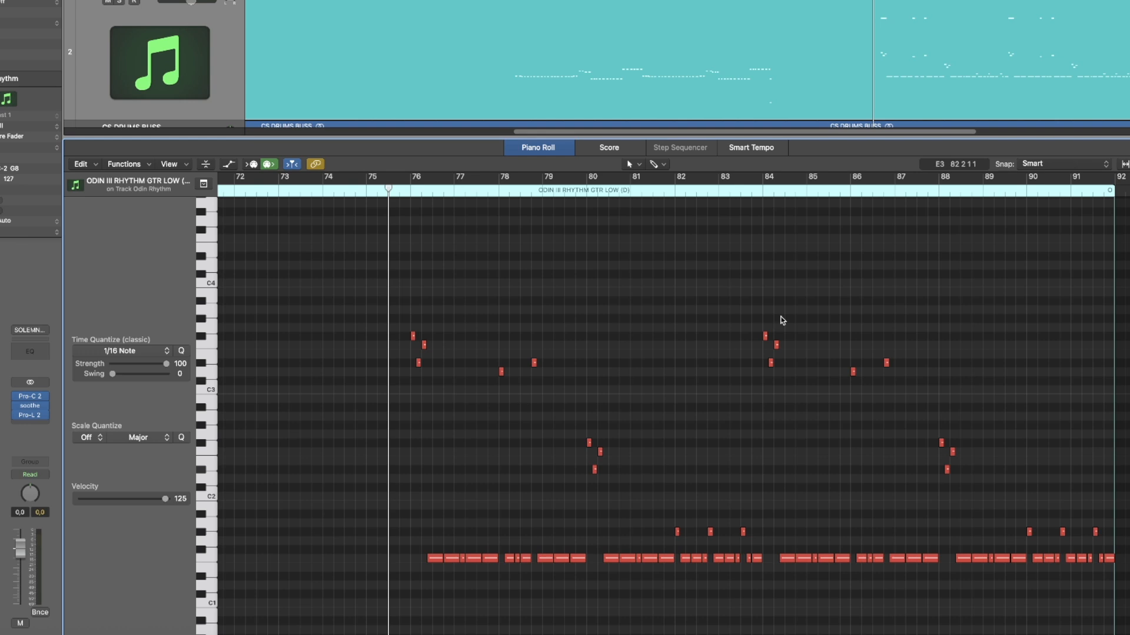
pyautogui.moveTo(1129, 164); pyautogui.dragTo(1128, 165)
pyautogui.scroll(2, 955, 357)
pyautogui.scroll(2, 954, 357)
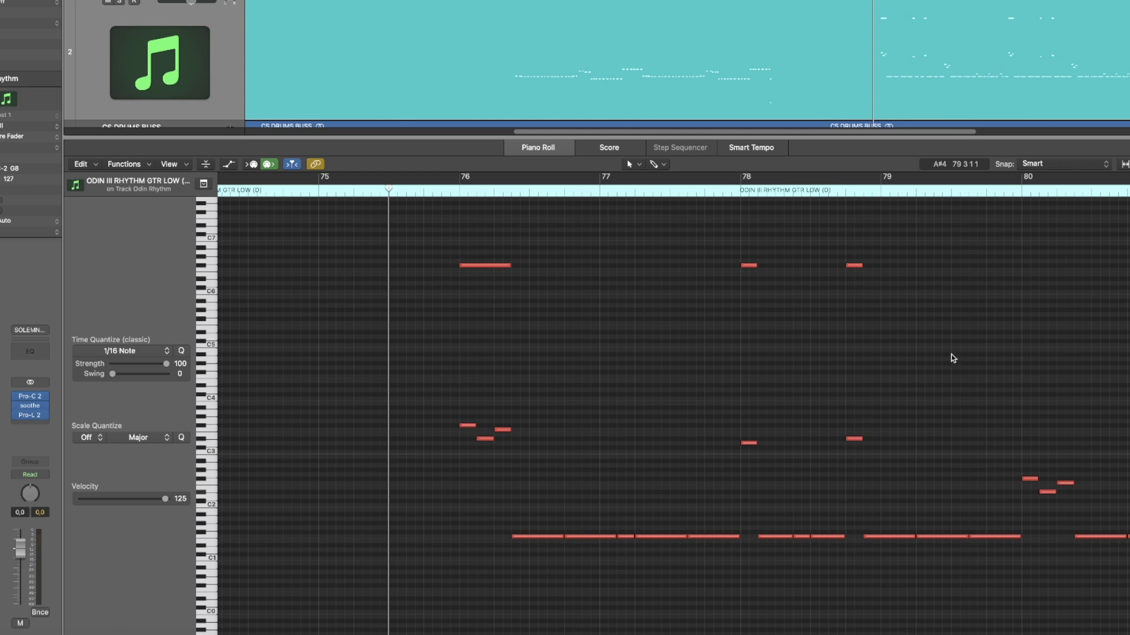
pyautogui.click(0, 382)
pyautogui.moveTo(320, 107); pyautogui.dragTo(296, 111)
pyautogui.click(504, 240)
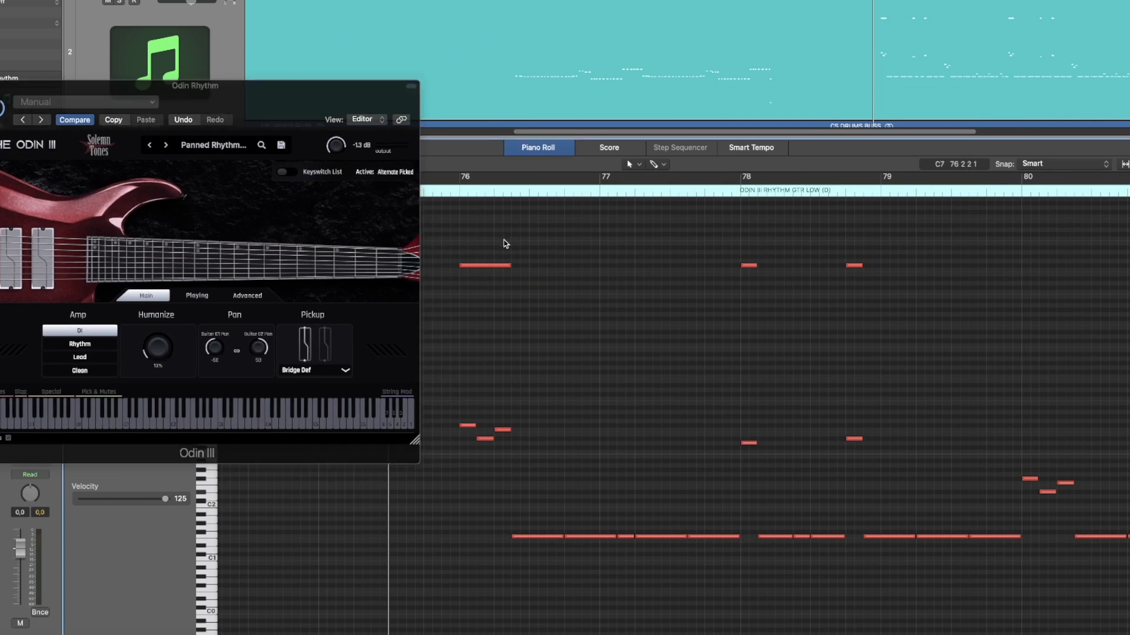
# Step: Place the playhead at bar 76, show the keyswitch list and audition the F#6 note to identify the string it selects
pyautogui.click(494, 266)
pyautogui.click(456, 191)
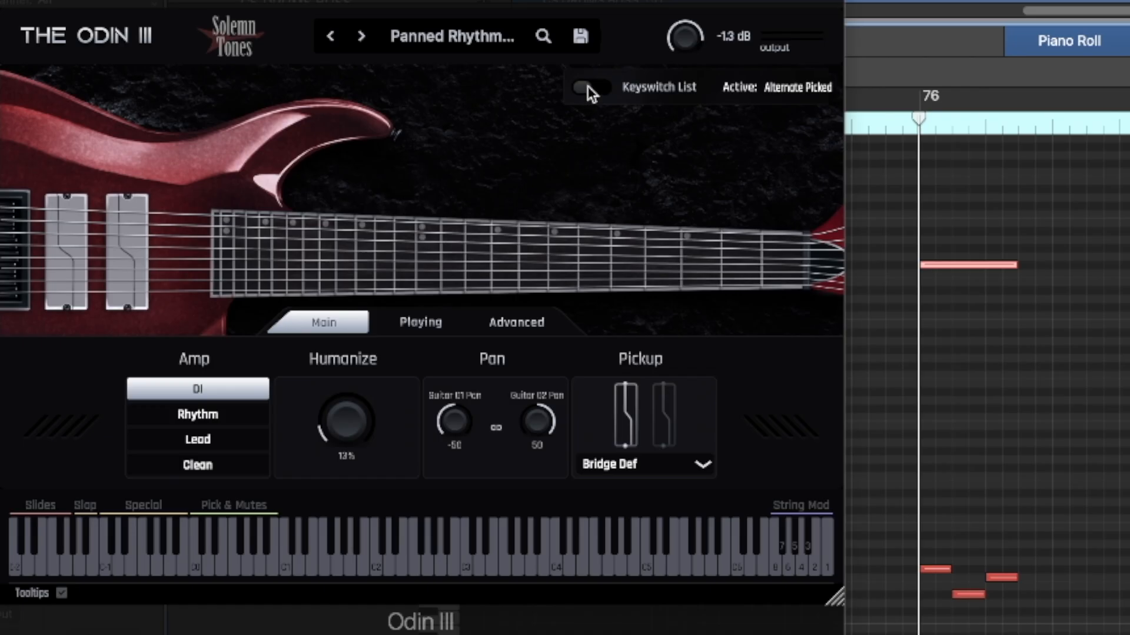
pyautogui.click(276, 172)
pyautogui.click(936, 266)
pyautogui.click(939, 273)
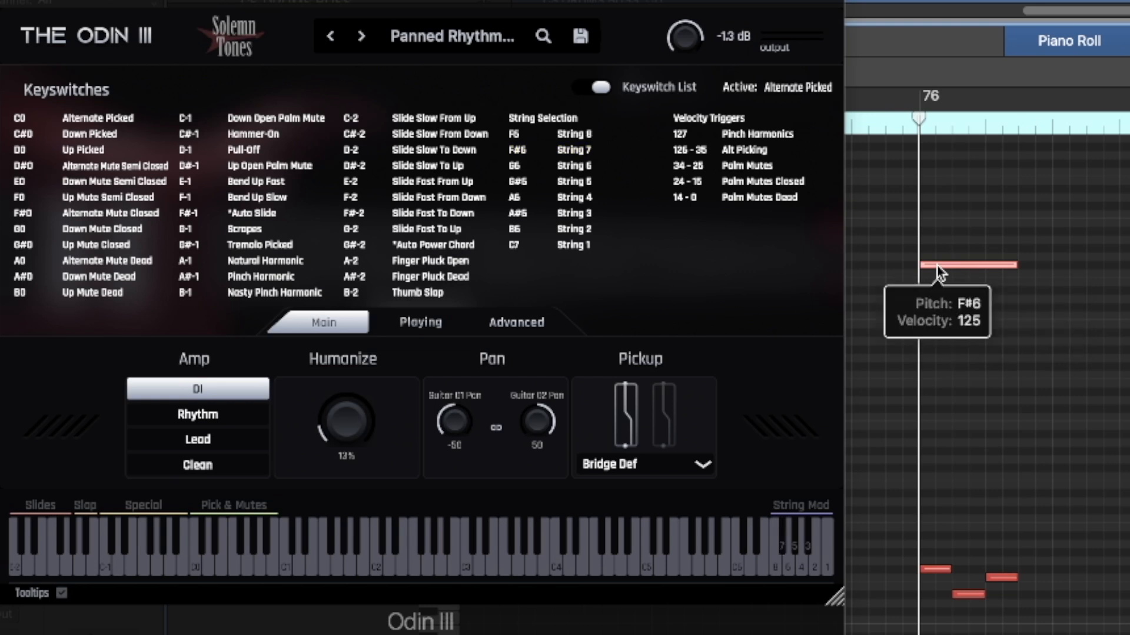
pyautogui.click(939, 273)
pyautogui.click(940, 273)
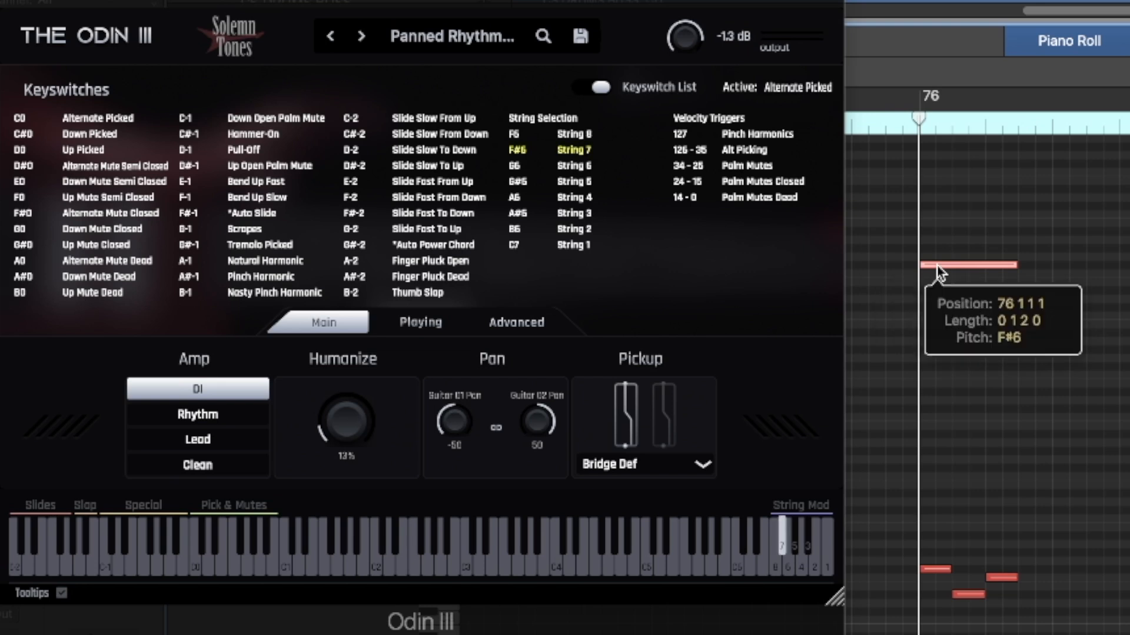
pyautogui.click(937, 267)
pyautogui.click(945, 549)
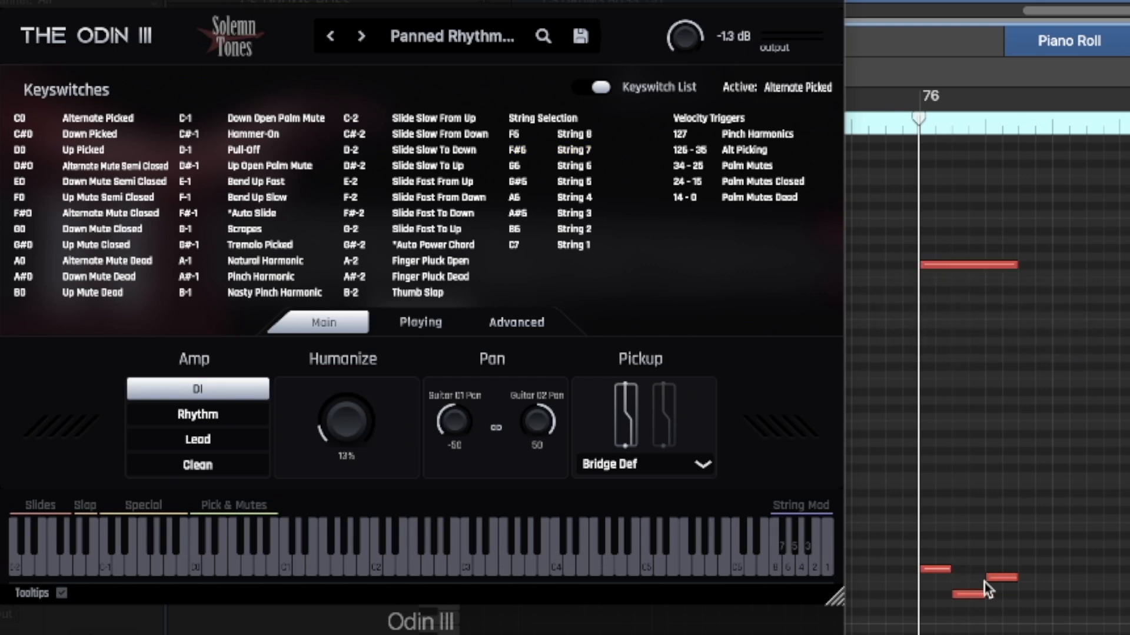
# Step: Close the keyswitch list and the Odin III window, and delete the F#6 string-selection note at bar 76
pyautogui.click(594, 87)
pyautogui.press('super+w')
pyautogui.click(956, 266)
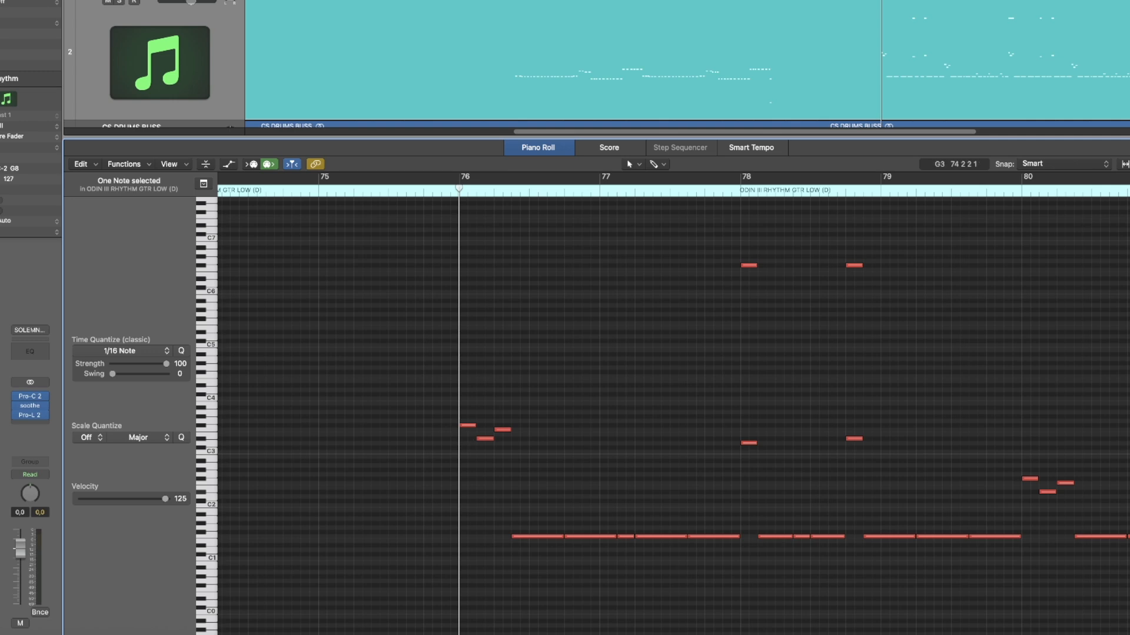
# Step: Reopen Odin III, show its Playing page and view the automatic string-select options, keeping Position 2
pyautogui.click(1, 382)
pyautogui.moveTo(453, 97); pyautogui.dragTo(956, 69)
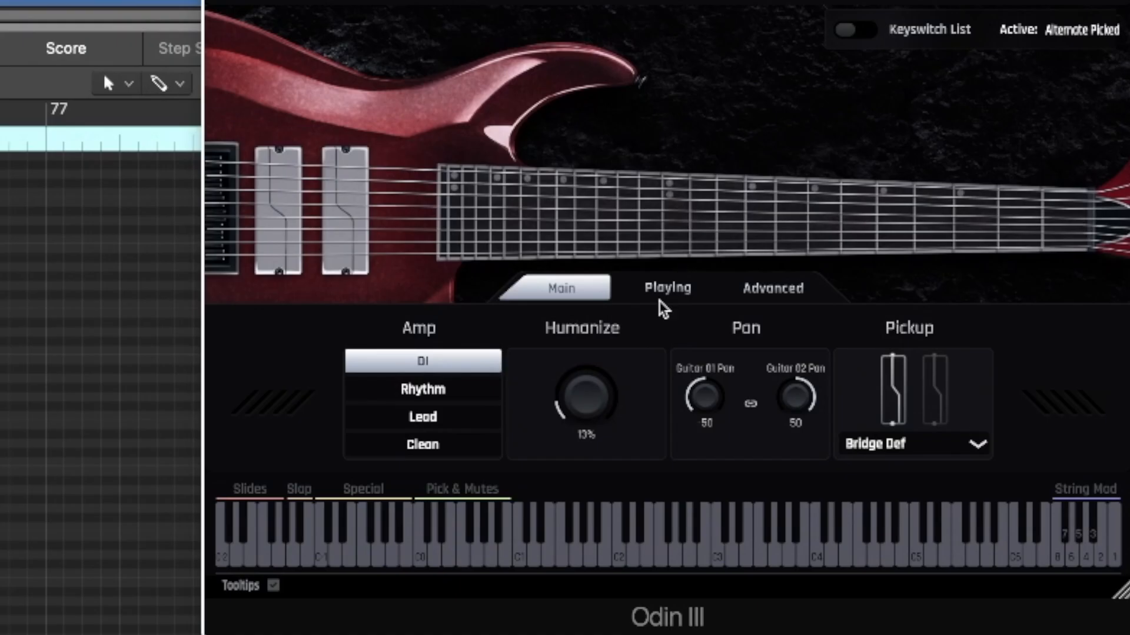
pyautogui.click(894, 262)
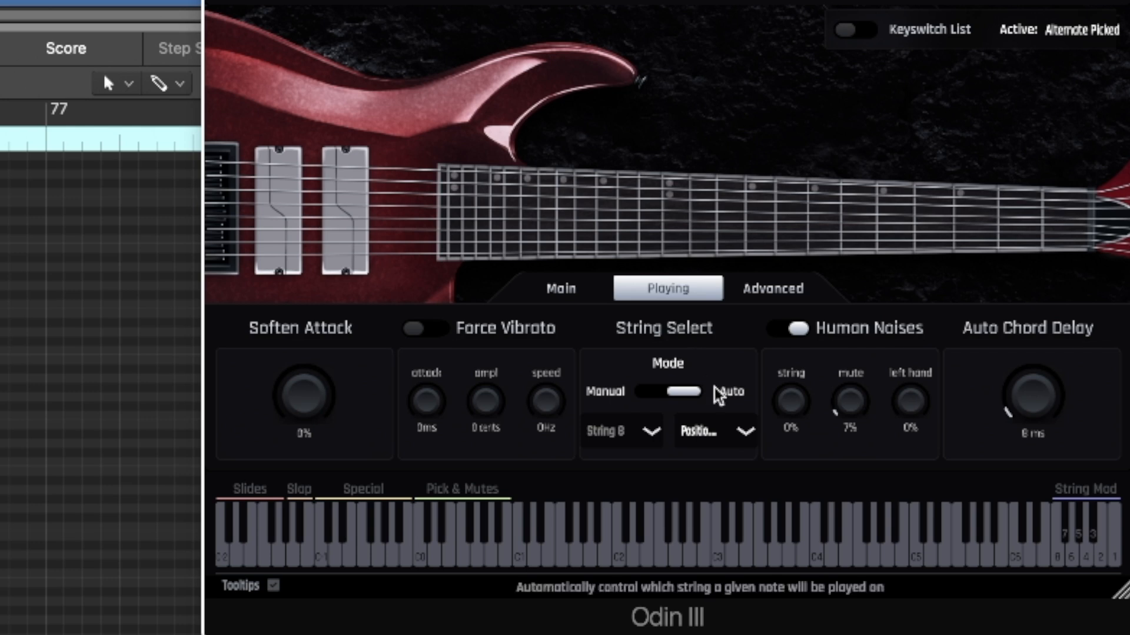
pyautogui.click(727, 435)
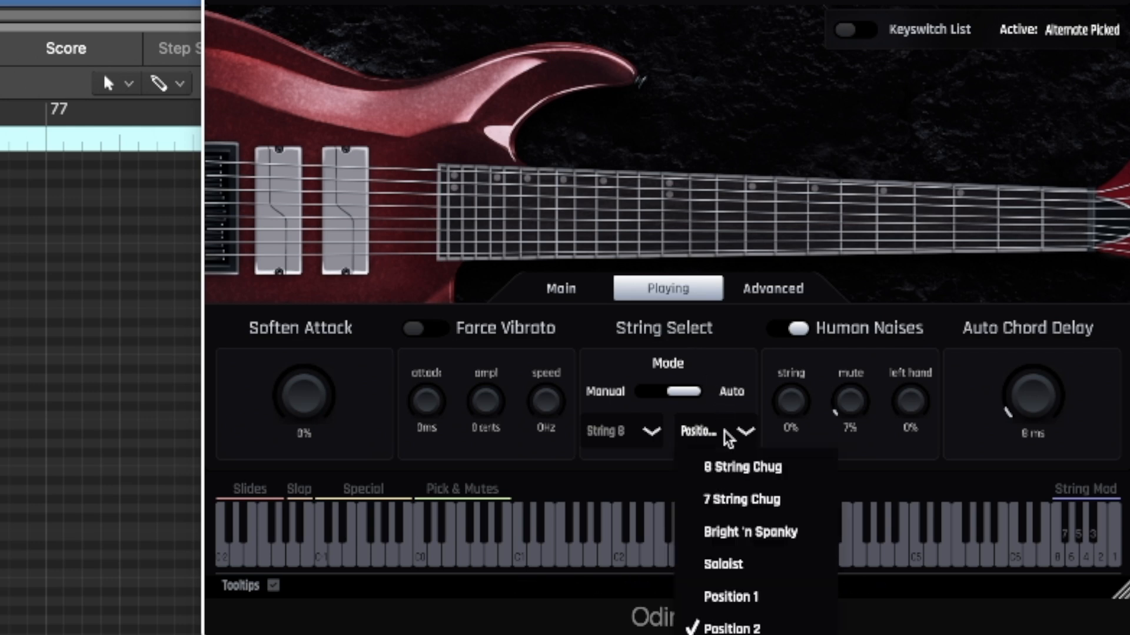
pyautogui.click(739, 432)
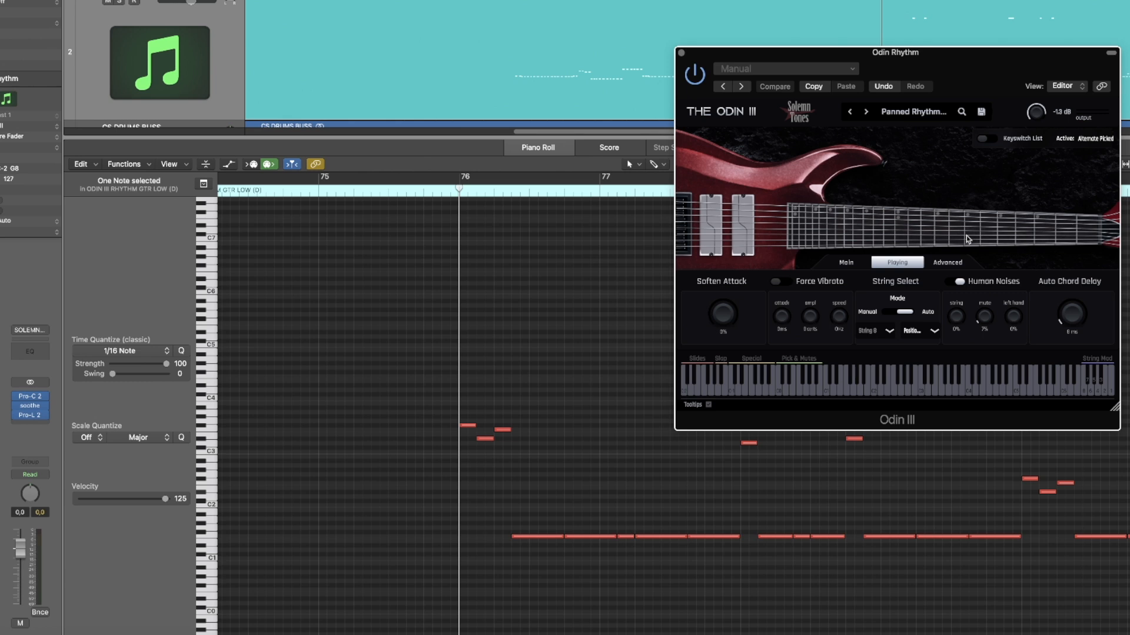
# Step: Play the bar 76 riff repeatedly without its string-selection note, watching the Odin III fretboard
pyautogui.click(529, 332)
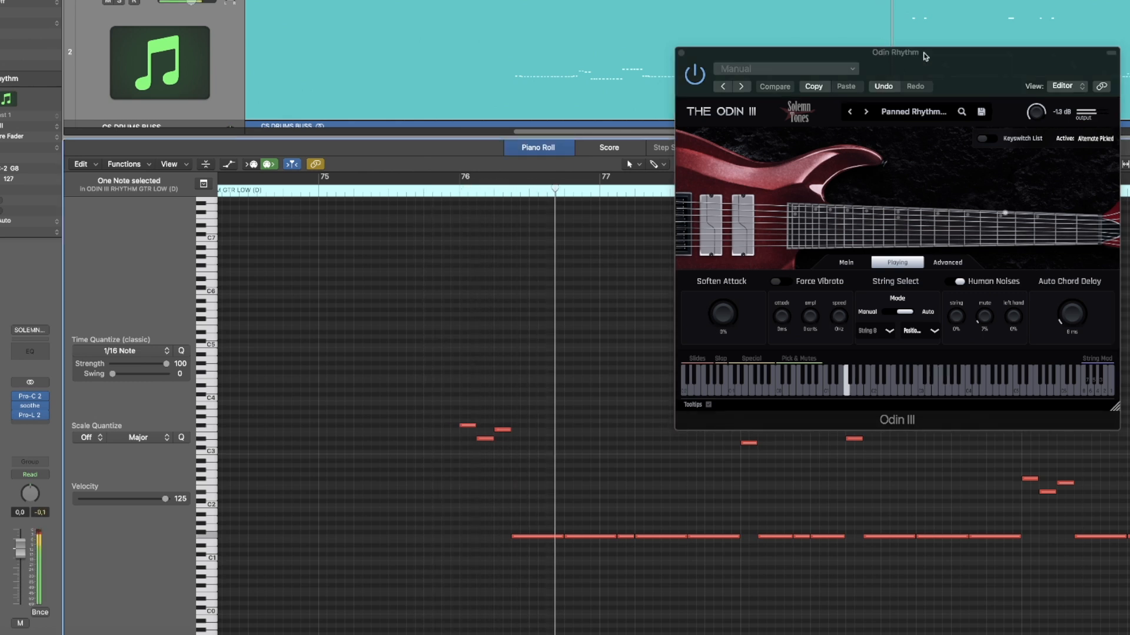
pyautogui.moveTo(950, 62); pyautogui.dragTo(954, 63)
pyautogui.press('space')
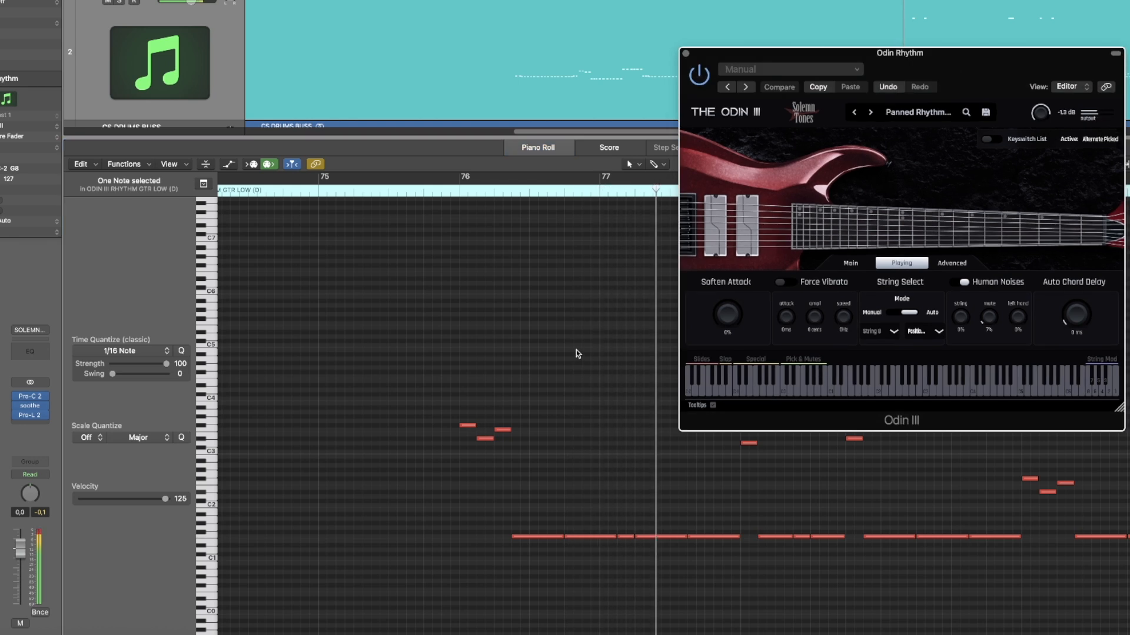
pyautogui.click(392, 194)
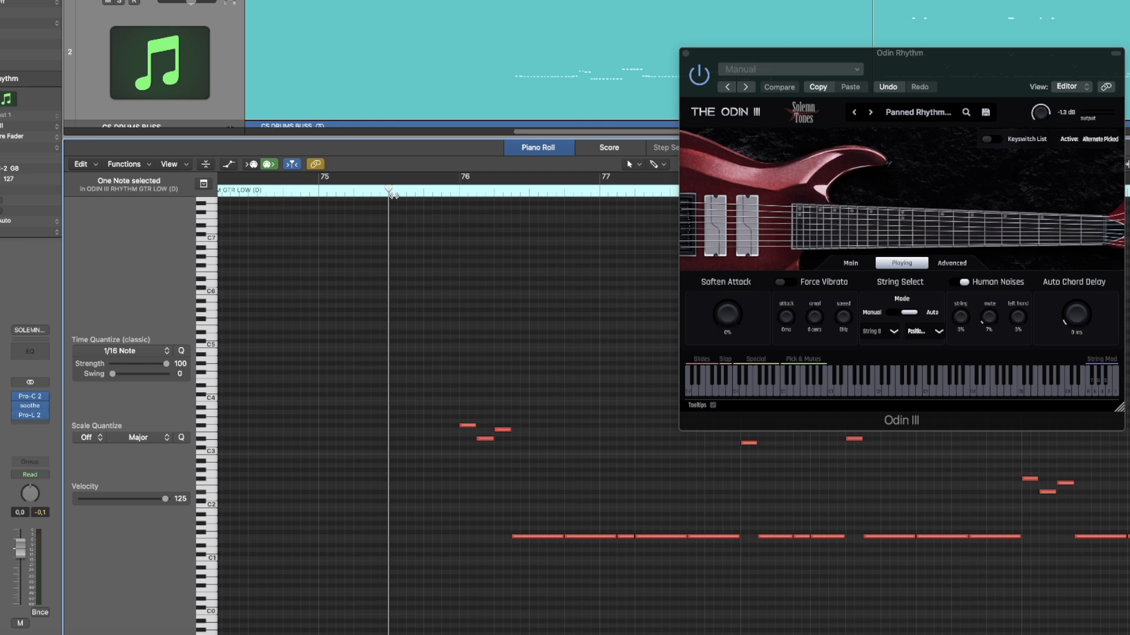
pyautogui.press('space')
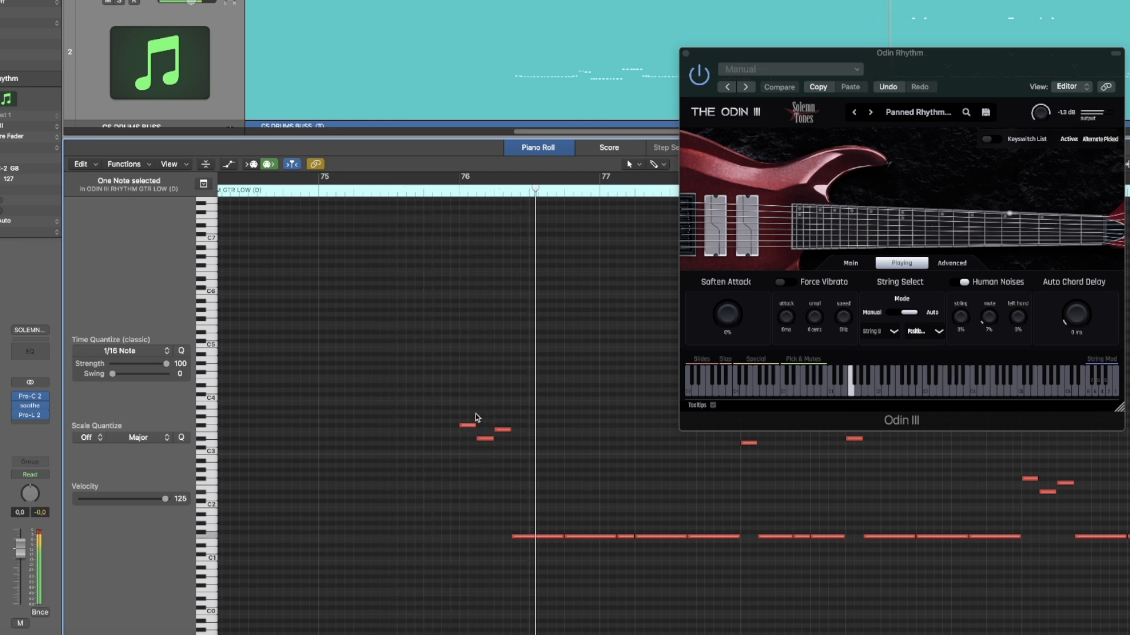
pyautogui.press('space')
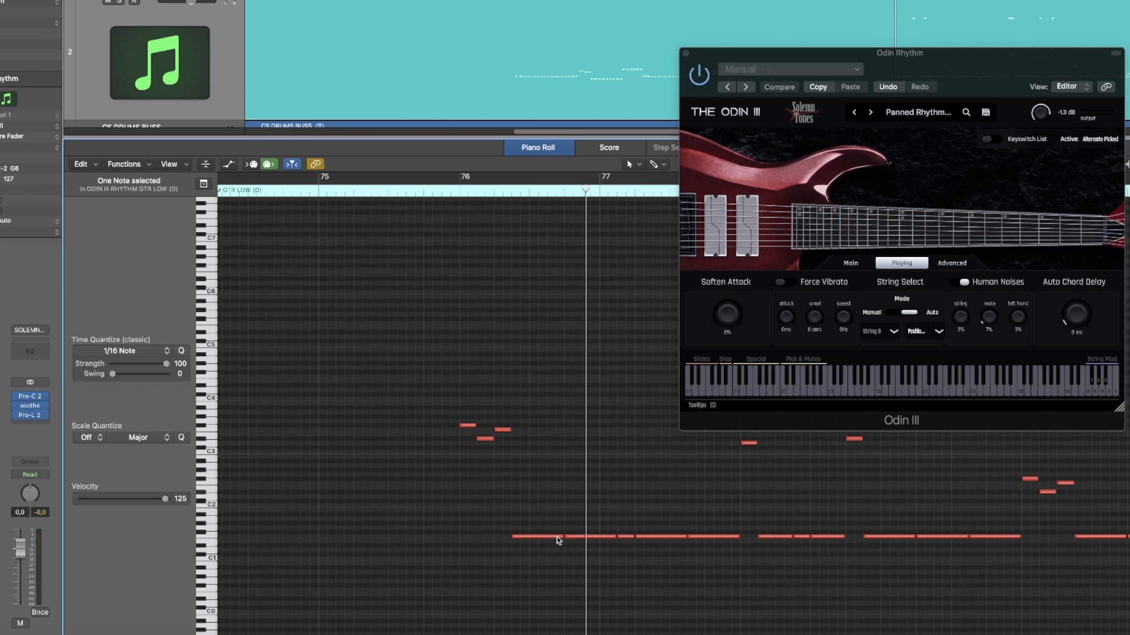
pyautogui.click(389, 194)
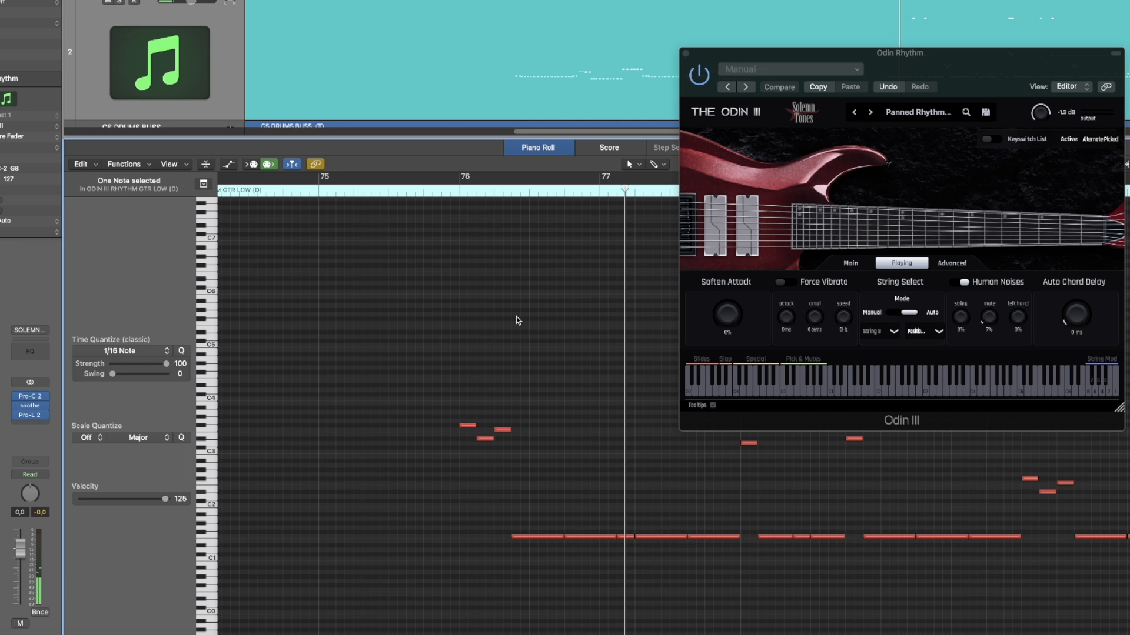
# Step: Return the playhead to bar 76 and restore the deleted F#6 string-selection note
pyautogui.click(459, 190)
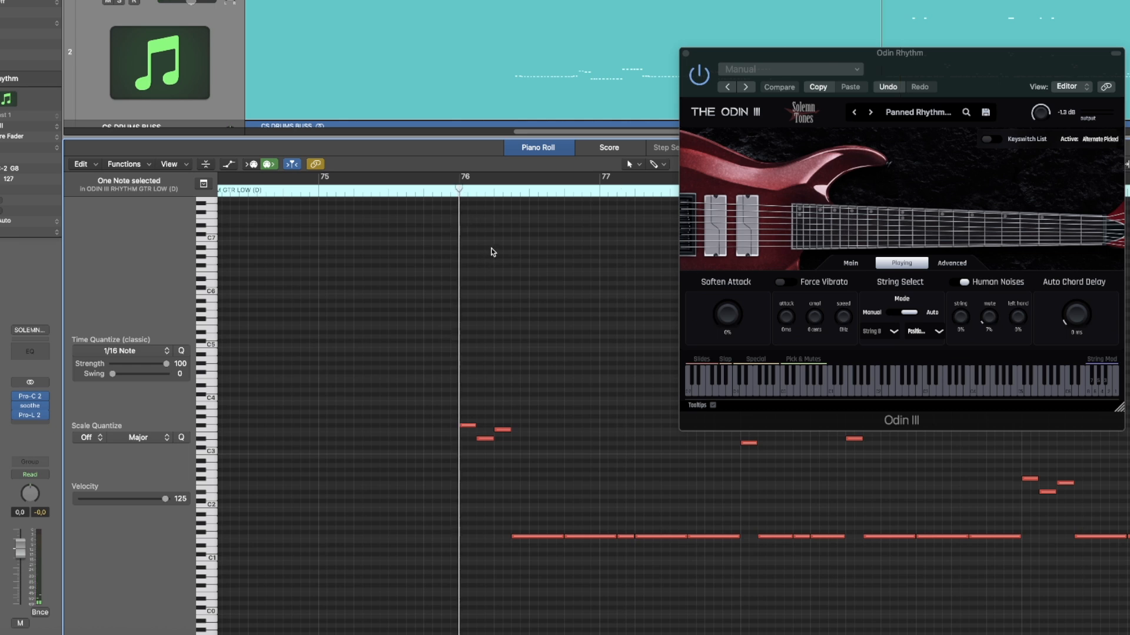
pyautogui.click(493, 263)
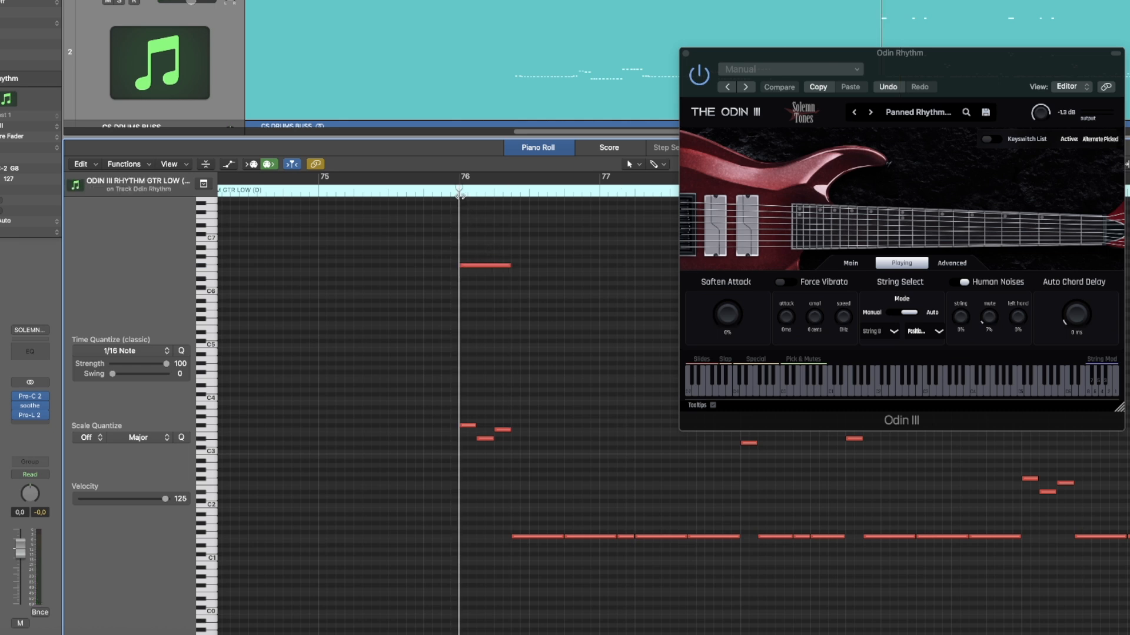
pyautogui.click(487, 265)
pyautogui.click(494, 325)
# Step: Play the riff from just before bar 76 with the F#6 string-selection note in place, and stop playback
pyautogui.moveTo(946, 52); pyautogui.dragTo(941, 50)
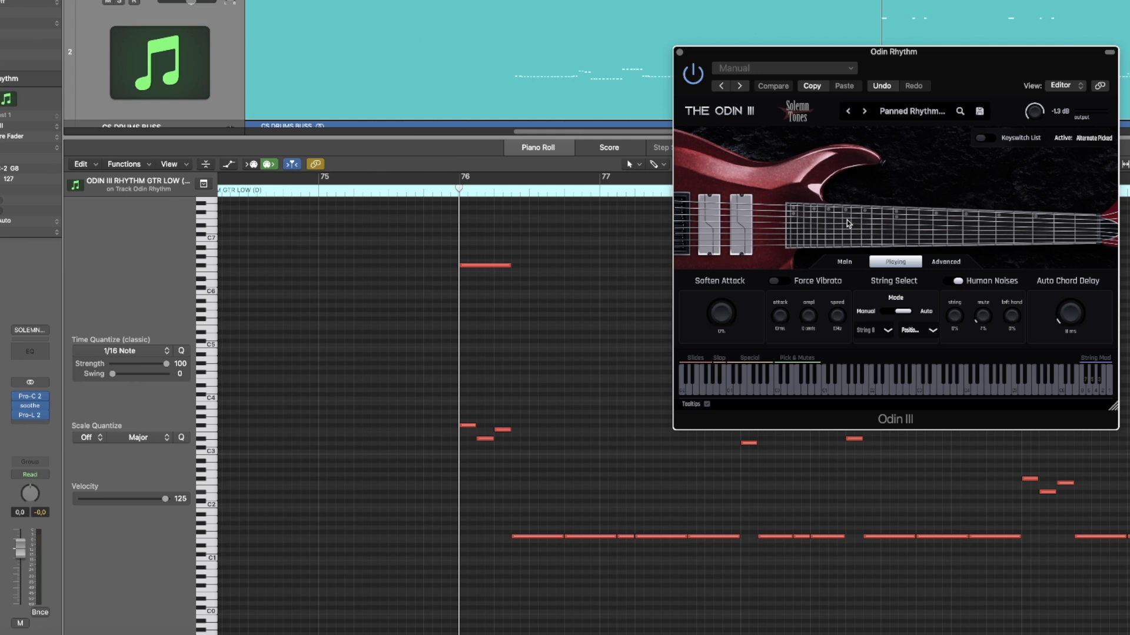
pyautogui.click(391, 191)
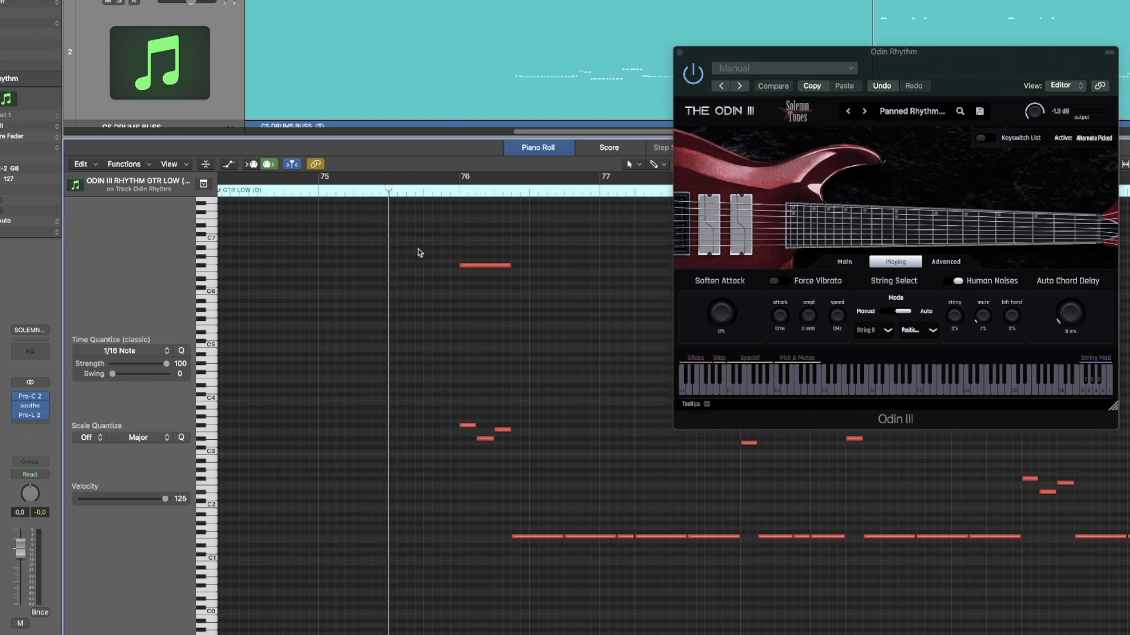
pyautogui.press('space')
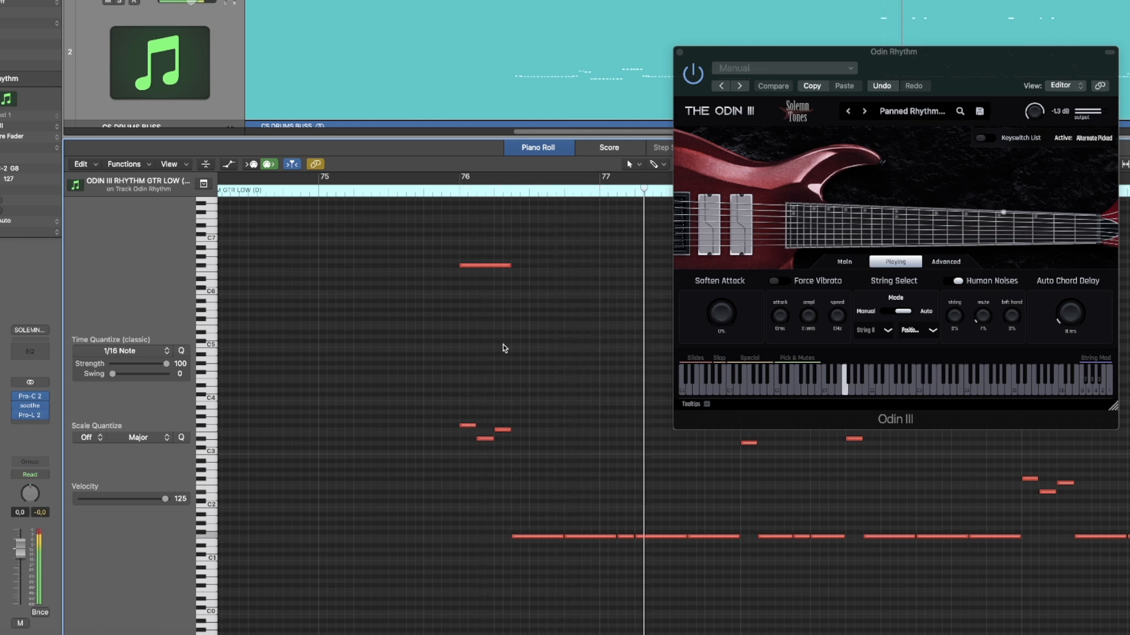
pyautogui.press('space')
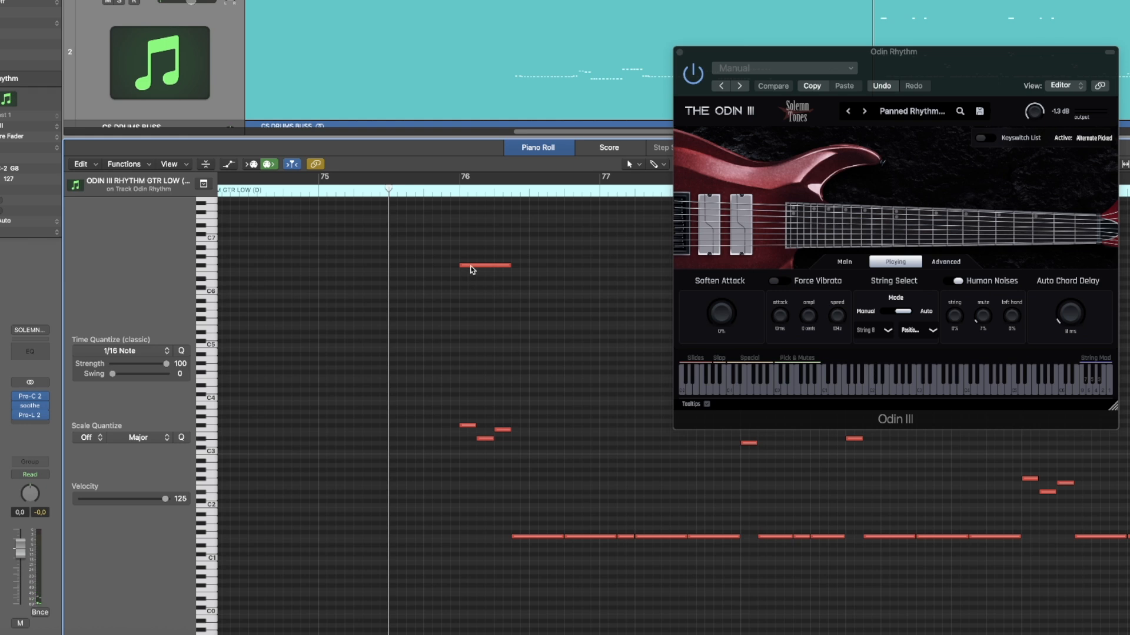
# Step: Raise the string-selection note at bar 76 from F#6 to G6 and play the riff
pyautogui.moveTo(470, 267)
pyautogui.moveTo(470, 267); pyautogui.dragTo(473, 260)
pyautogui.click(473, 254)
pyautogui.press('space')
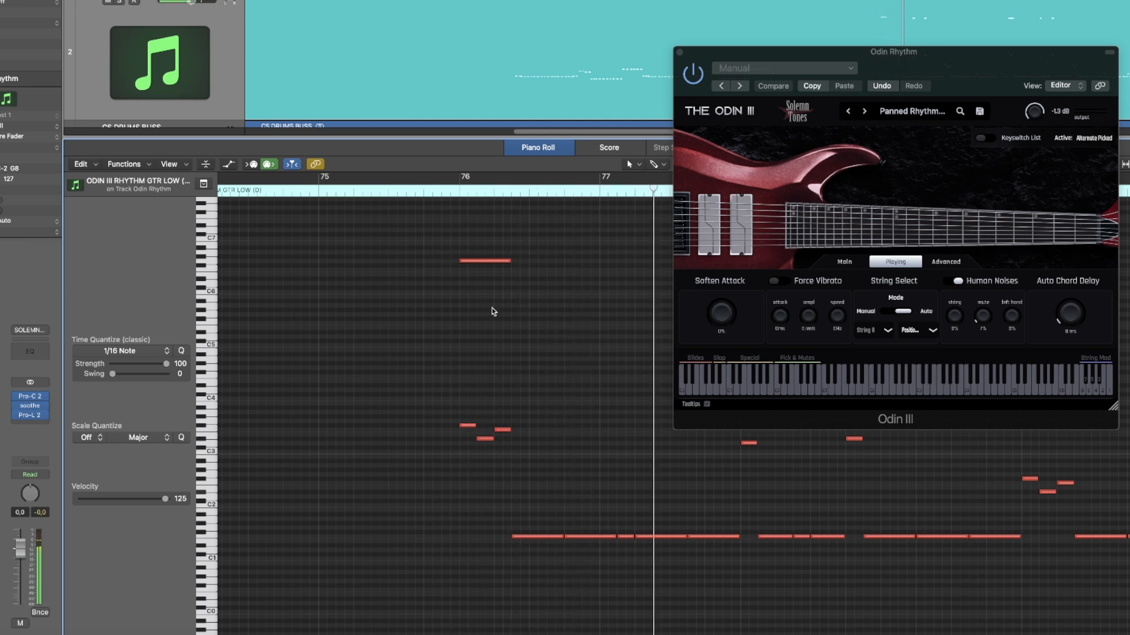
# Step: Raise the string-selection note at bar 76 to G#6 and play the riff from just before bar 76
pyautogui.moveTo(474, 261); pyautogui.dragTo(474, 257)
pyautogui.click(398, 193)
pyautogui.press('space')
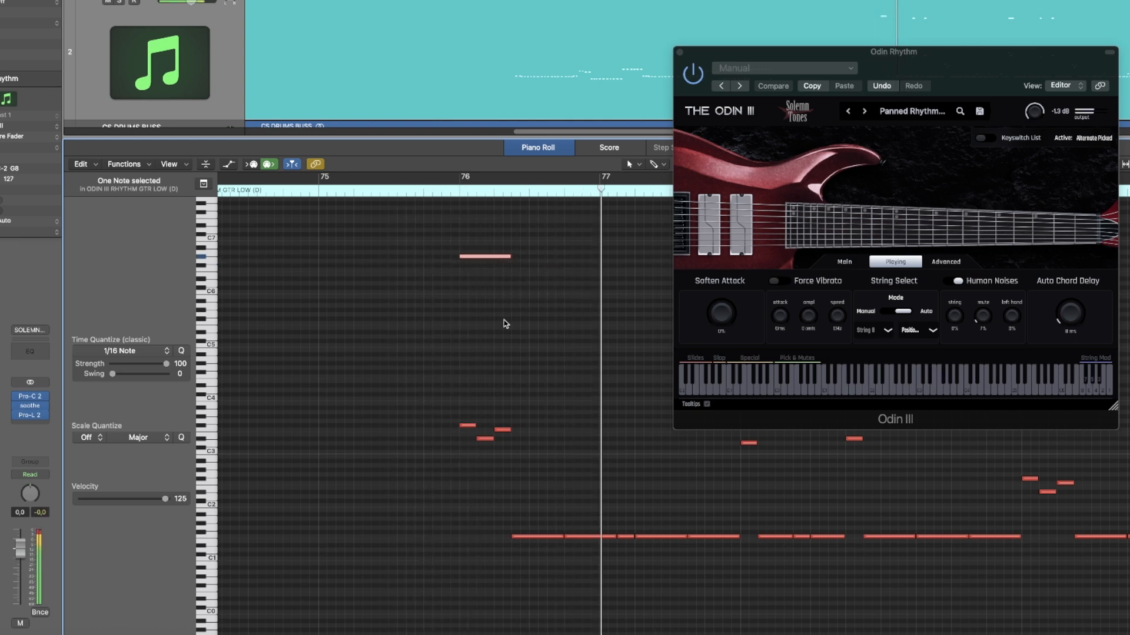
# Step: Lower the bar 76 string-selection note to G6 and view Odin III's automatic string-select options, keeping Position 2
pyautogui.moveTo(468, 261); pyautogui.dragTo(468, 265)
pyautogui.click(471, 246)
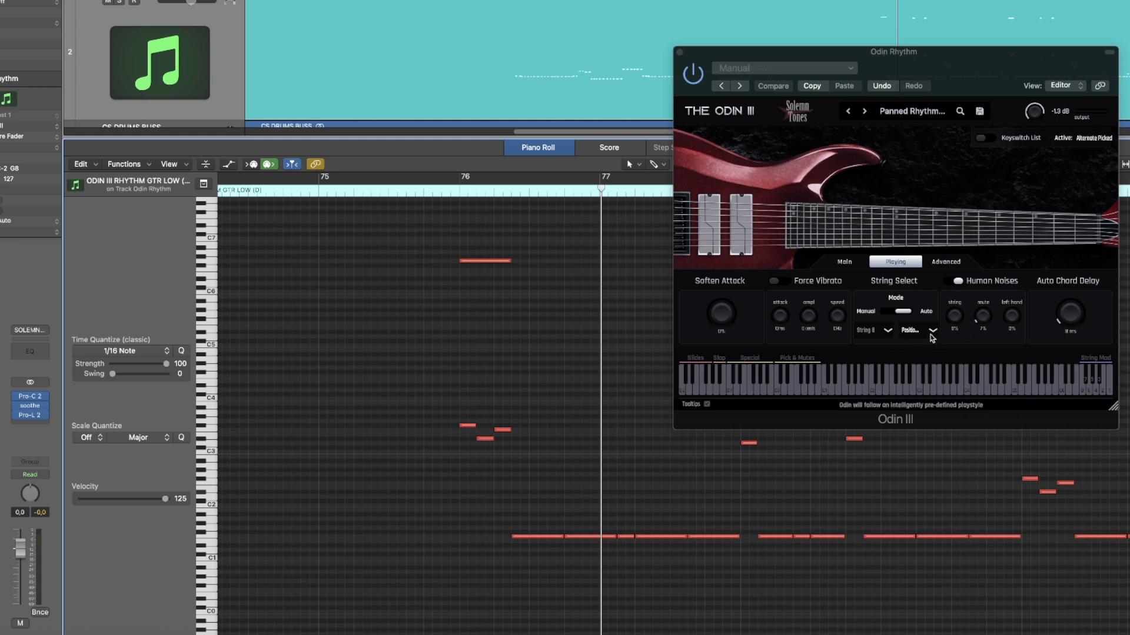
pyautogui.click(932, 331)
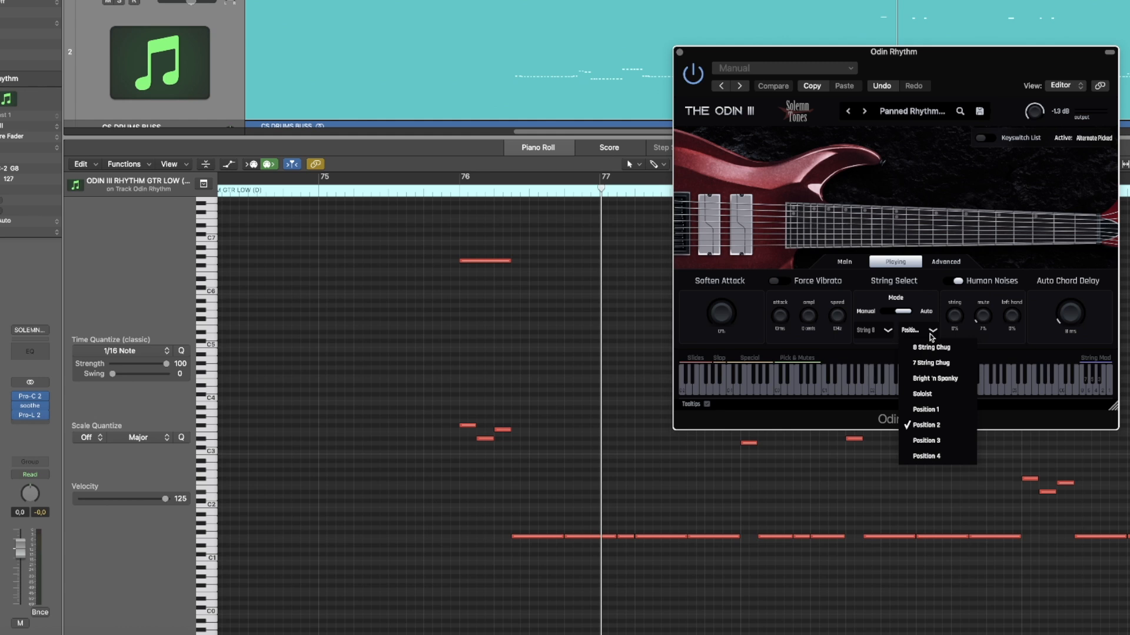
pyautogui.click(931, 336)
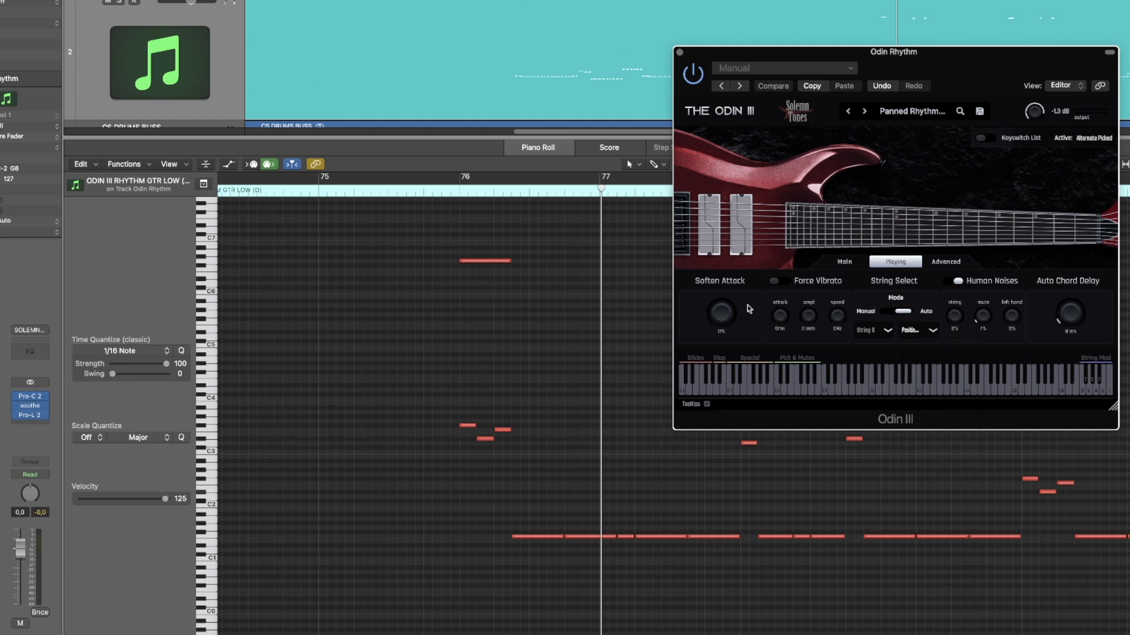
# Step: Check the automatic string-select options in Odin III, keeping Position 2, and close the plug-in window
pyautogui.click(908, 330)
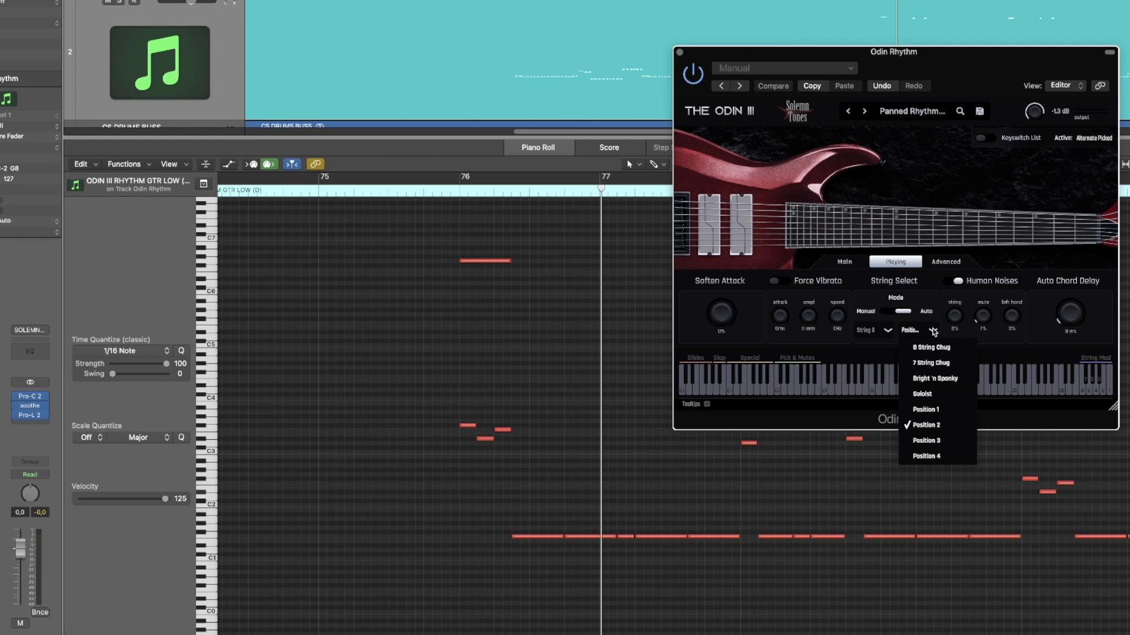
pyautogui.click(933, 333)
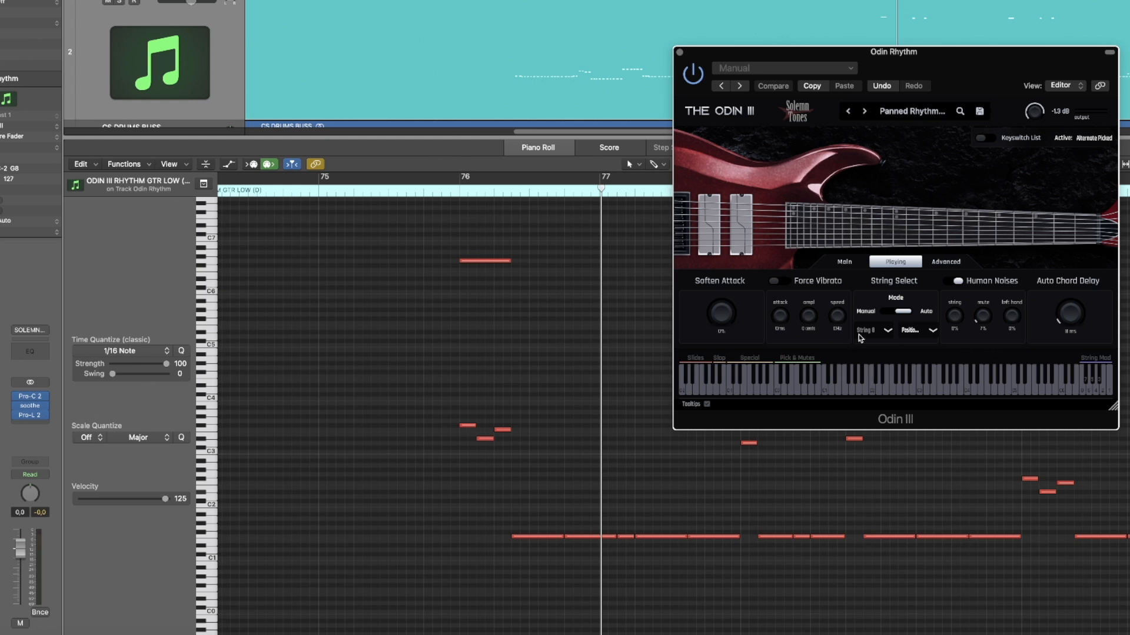
pyautogui.click(913, 333)
pyautogui.click(927, 333)
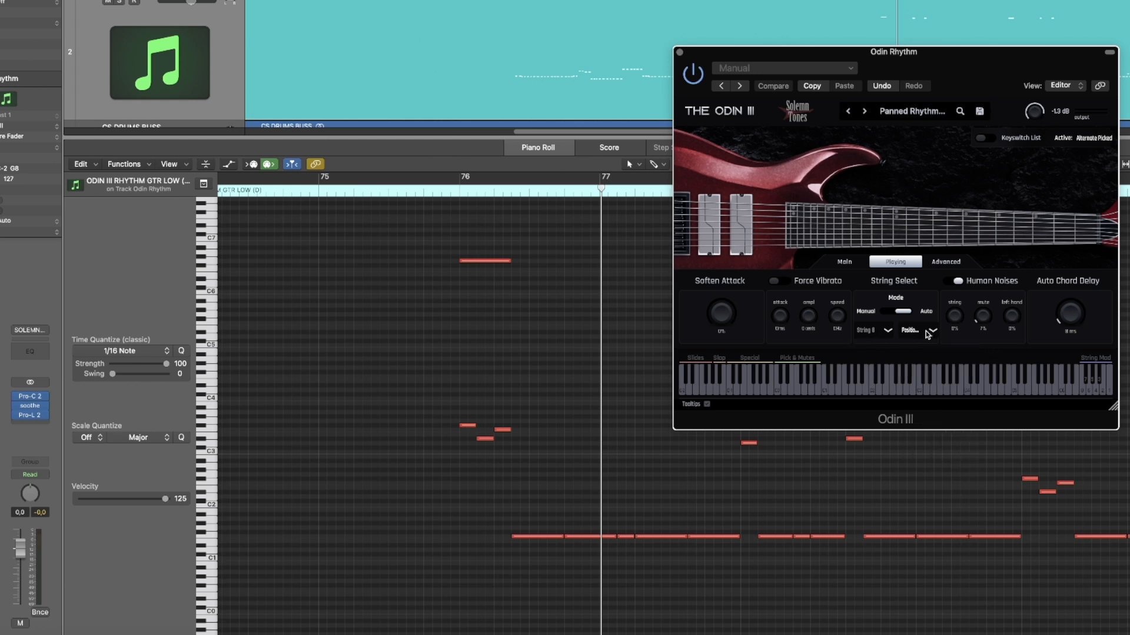
pyautogui.click(850, 264)
pyautogui.click(680, 52)
# Step: Play the riff from just before bar 76 and return the playhead to bar 78
pyautogui.hscroll(4, 579, 633)
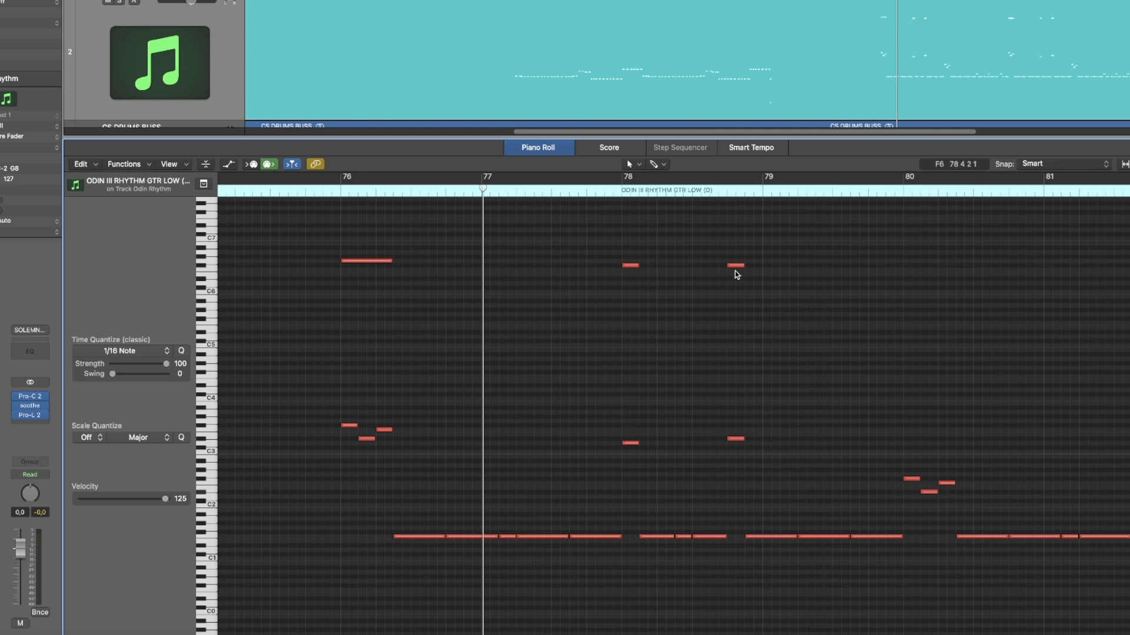
pyautogui.click(322, 190)
pyautogui.press('space')
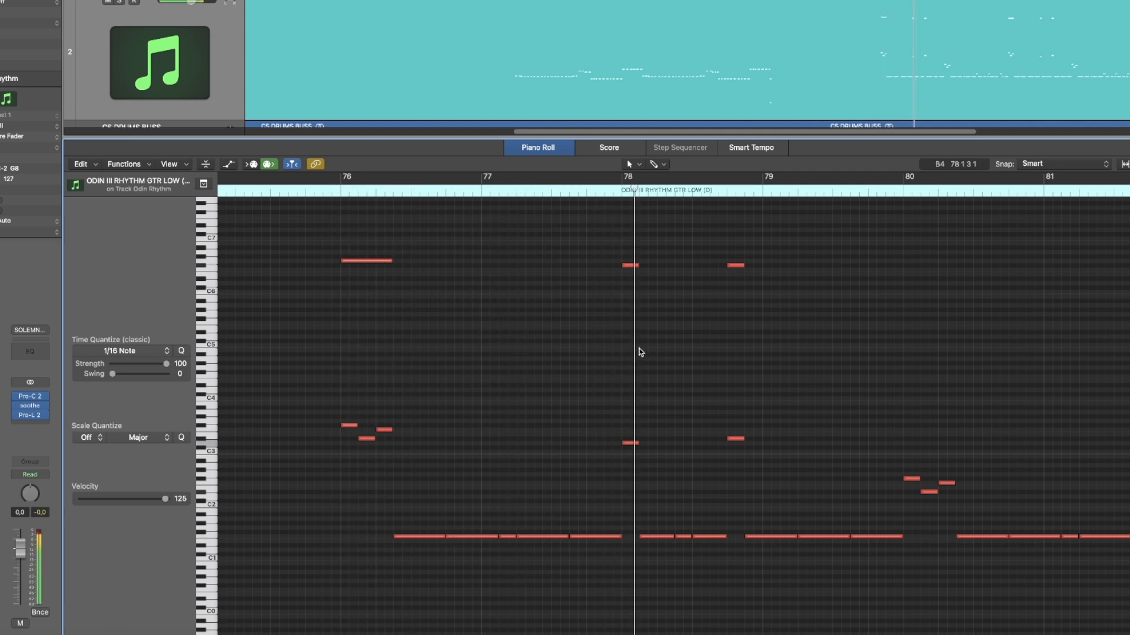
pyautogui.scroll(3, 746, 343)
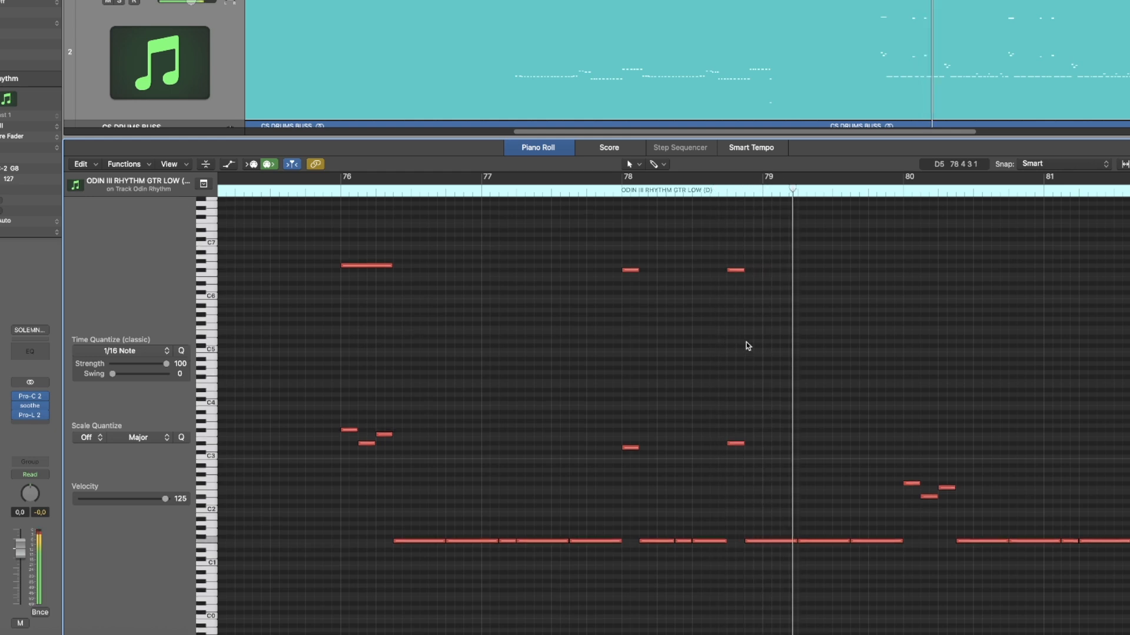
pyautogui.scroll(-1, 747, 341)
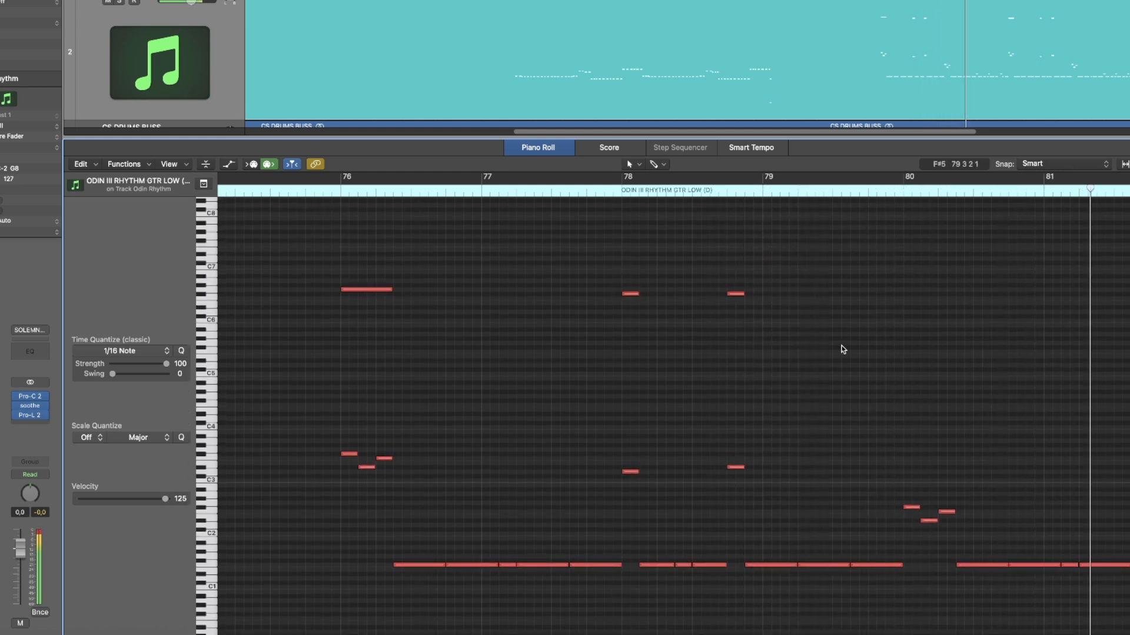
pyautogui.click(622, 195)
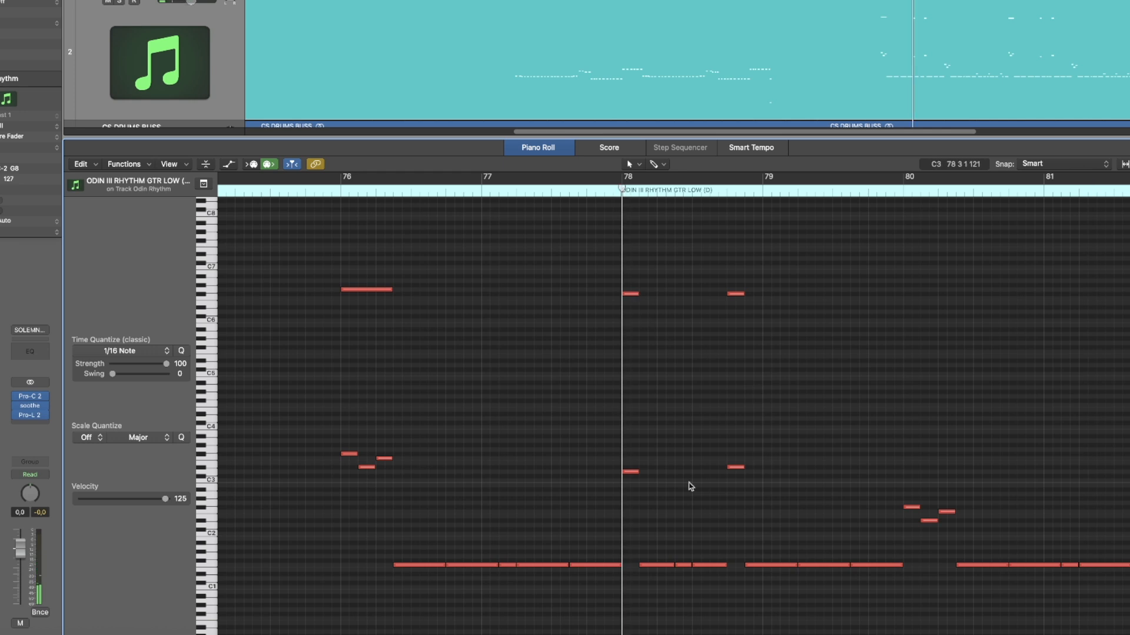
# Step: Raise the two string-selection notes in bar 78 to G6 and play the riff from there
pyautogui.moveTo(635, 287); pyautogui.dragTo(772, 312)
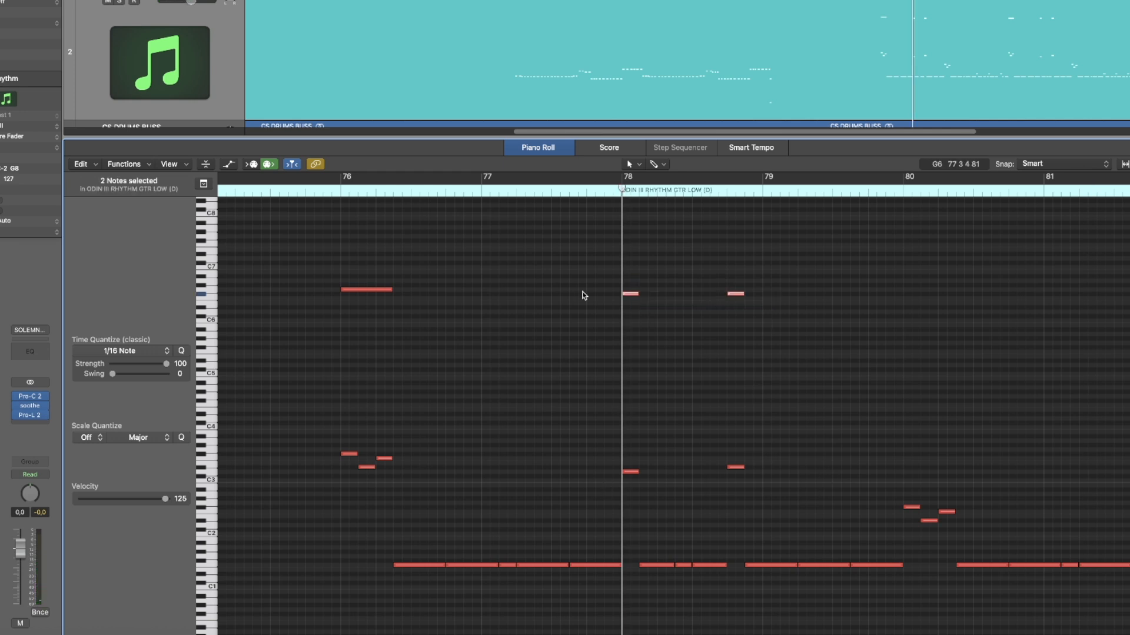
pyautogui.moveTo(634, 294); pyautogui.dragTo(635, 289)
pyautogui.click(512, 293)
pyautogui.press(',')
pyautogui.press(',')
pyautogui.press('space')
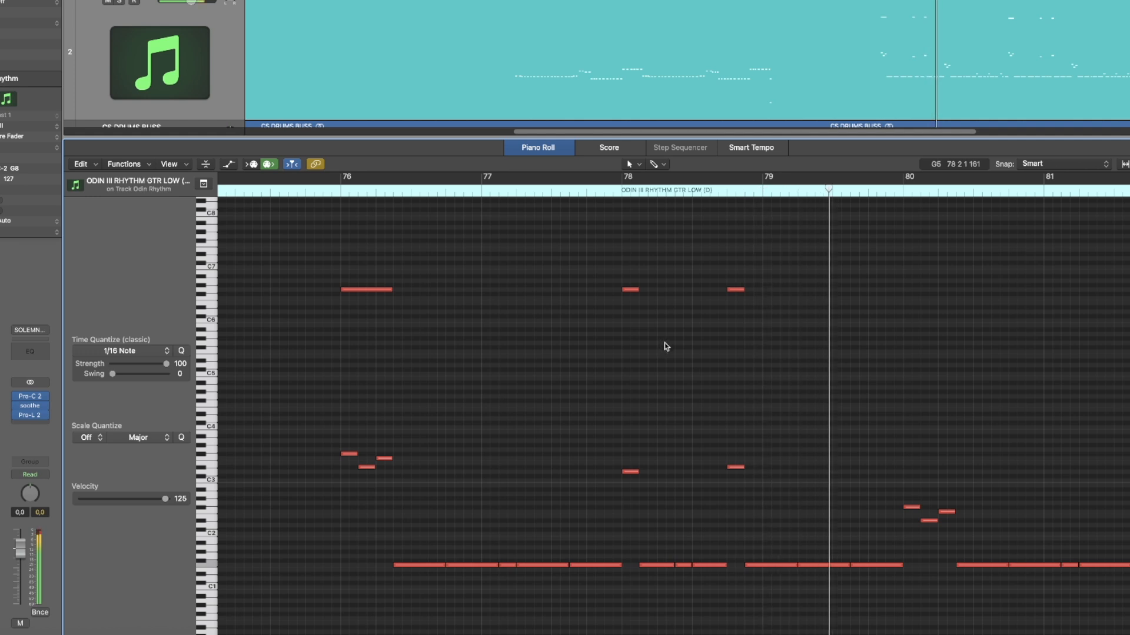
# Step: Lower the three string-selection notes in bars 76 and 78 to F#6 and put the playhead just before bar 76
pyautogui.moveTo(750, 283); pyautogui.dragTo(352, 294)
pyautogui.click(373, 252)
pyautogui.click(325, 192)
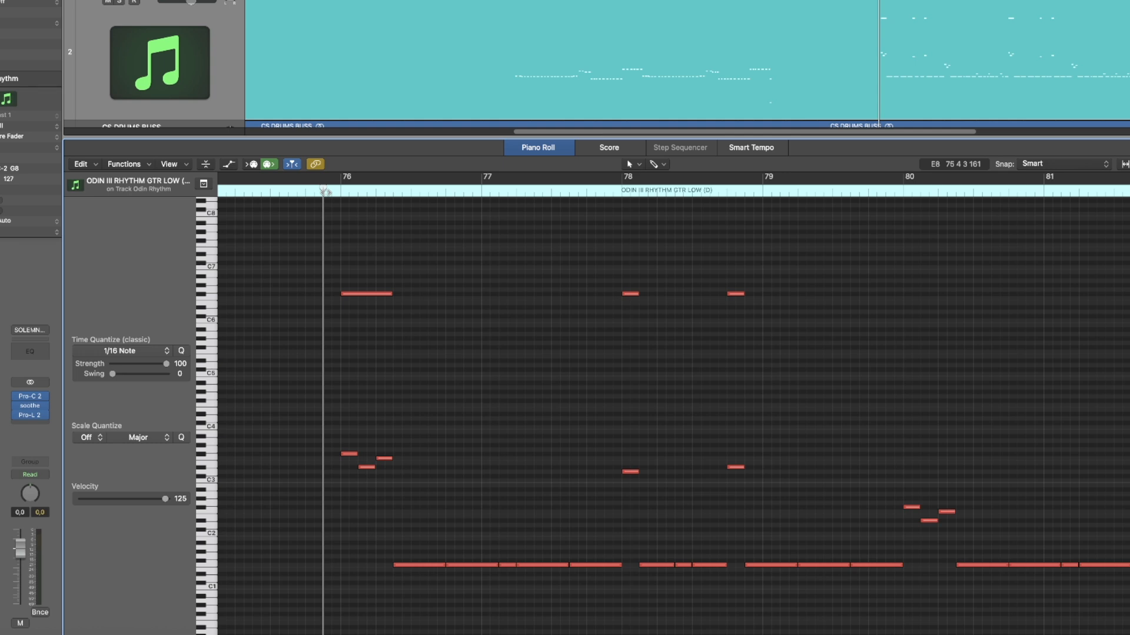
# Step: Play the riff from just before bar 76 to the end of the region near bar 92, and stop playback
pyautogui.press('space')
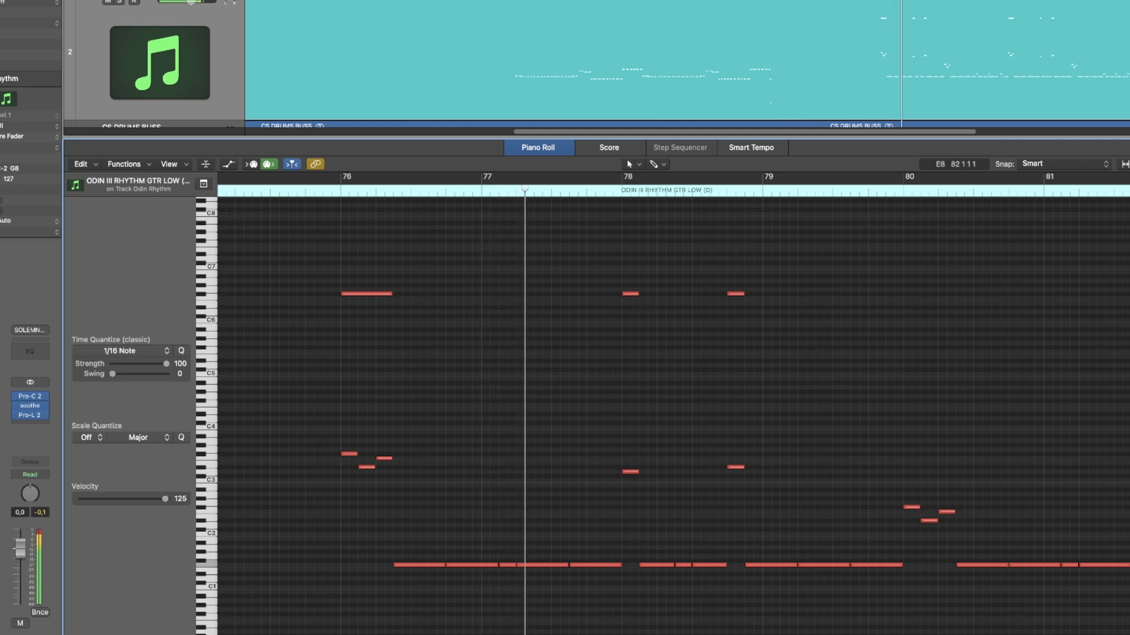
pyautogui.press('super+Left')
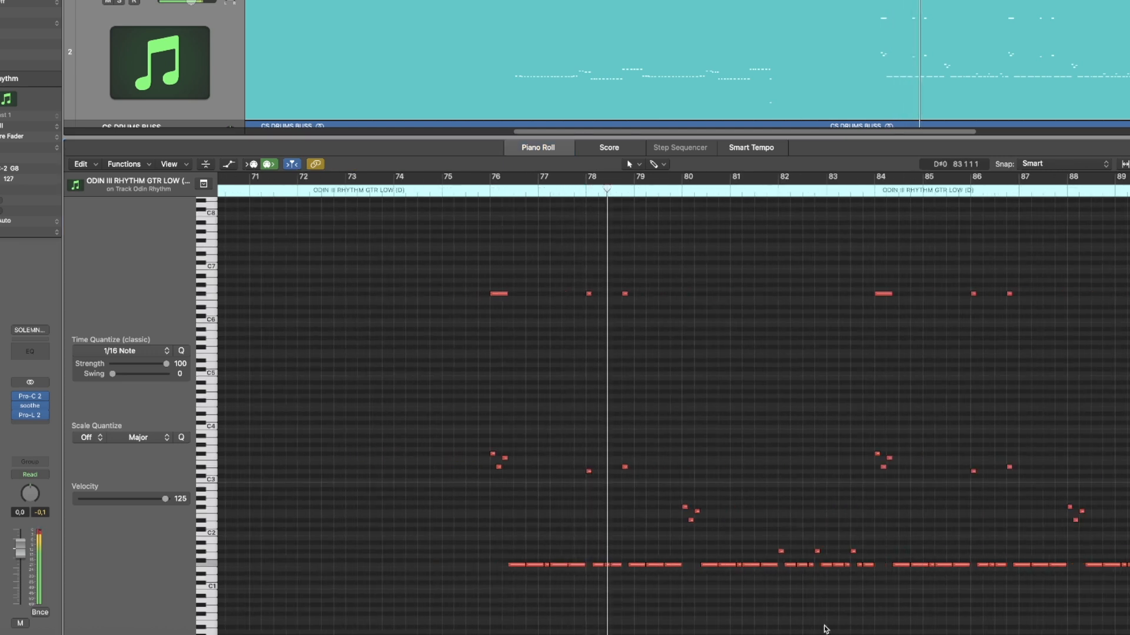
pyautogui.hscroll(5, 620, 425)
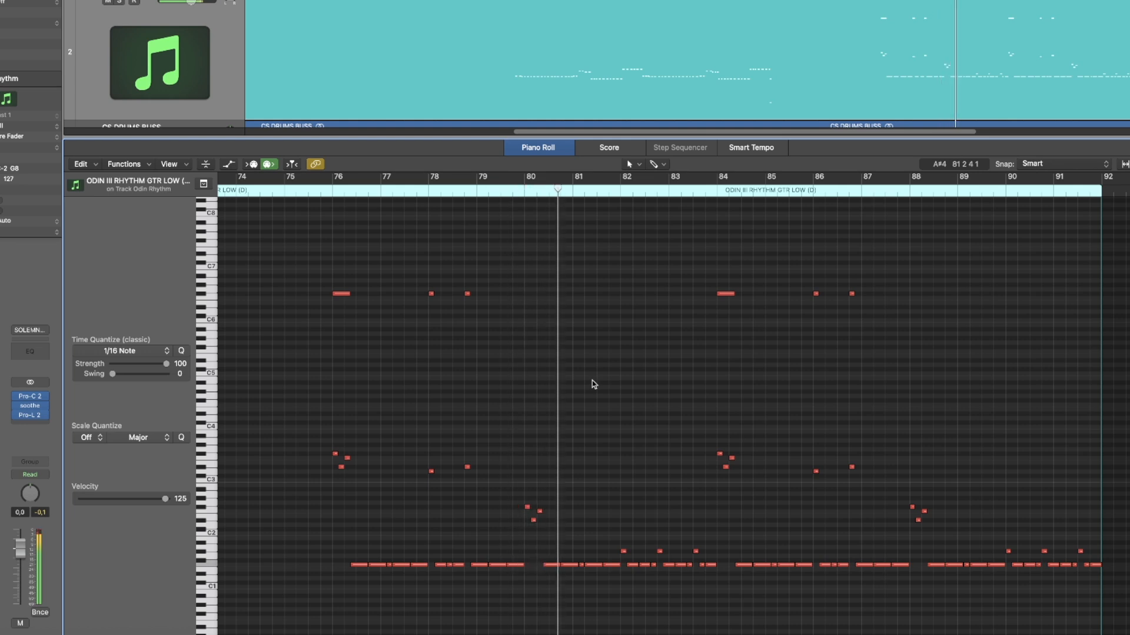
pyautogui.scroll(-2, 767, 391)
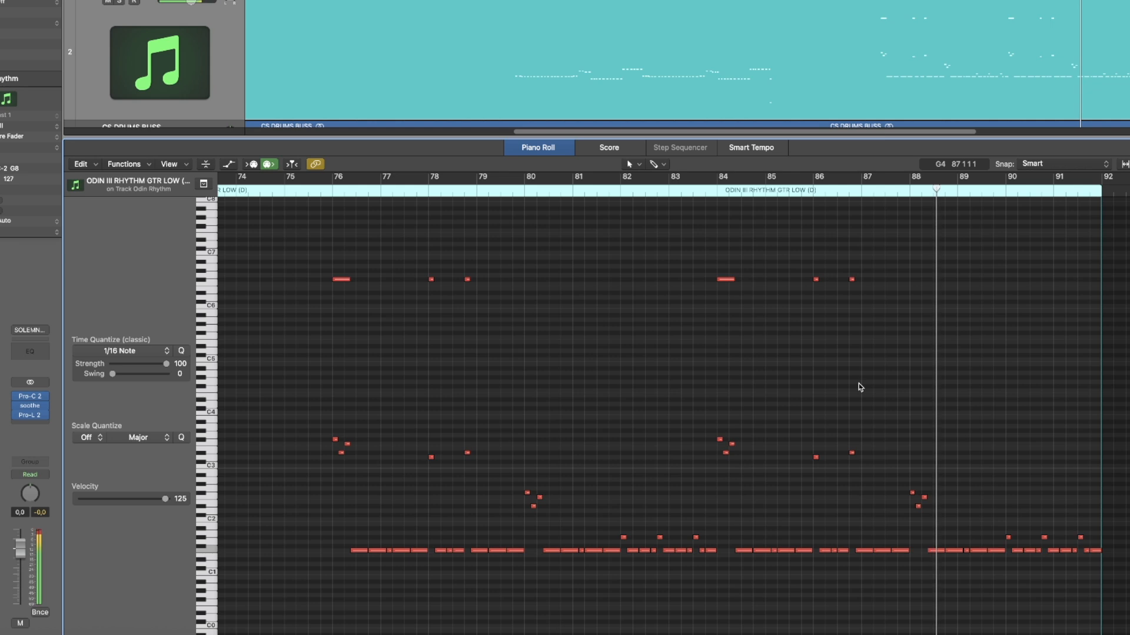
pyautogui.scroll(-2, 858, 388)
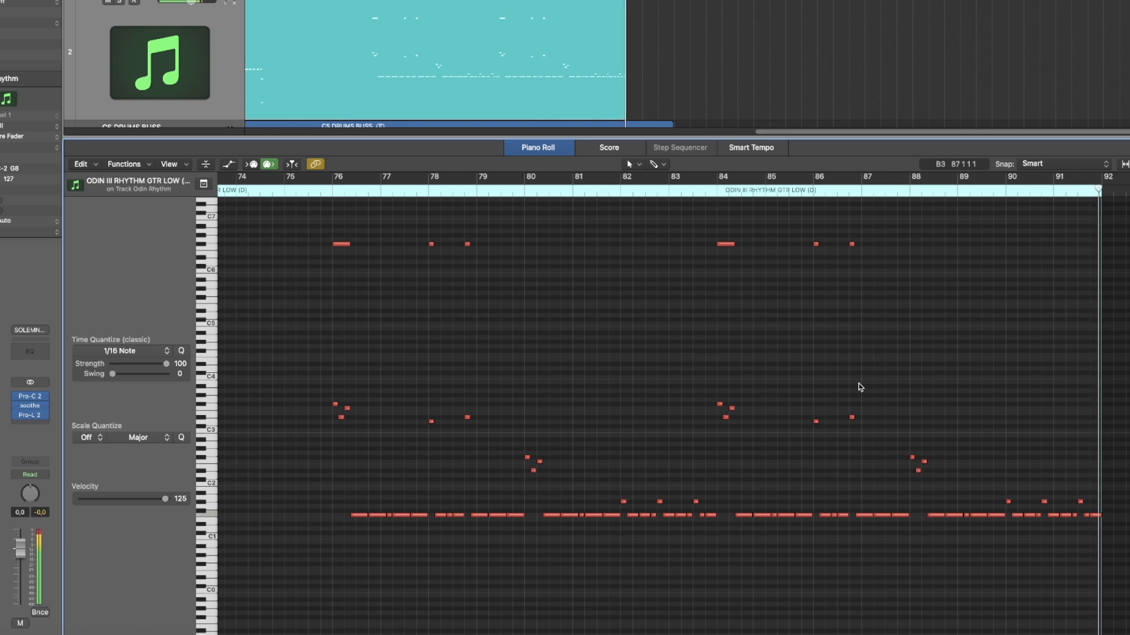
pyautogui.press('space')
# Step: Set the velocity of the two short low F1 notes in bars 77 and 78 to 30
pyautogui.press('super+Right')
pyautogui.press('super+Right')
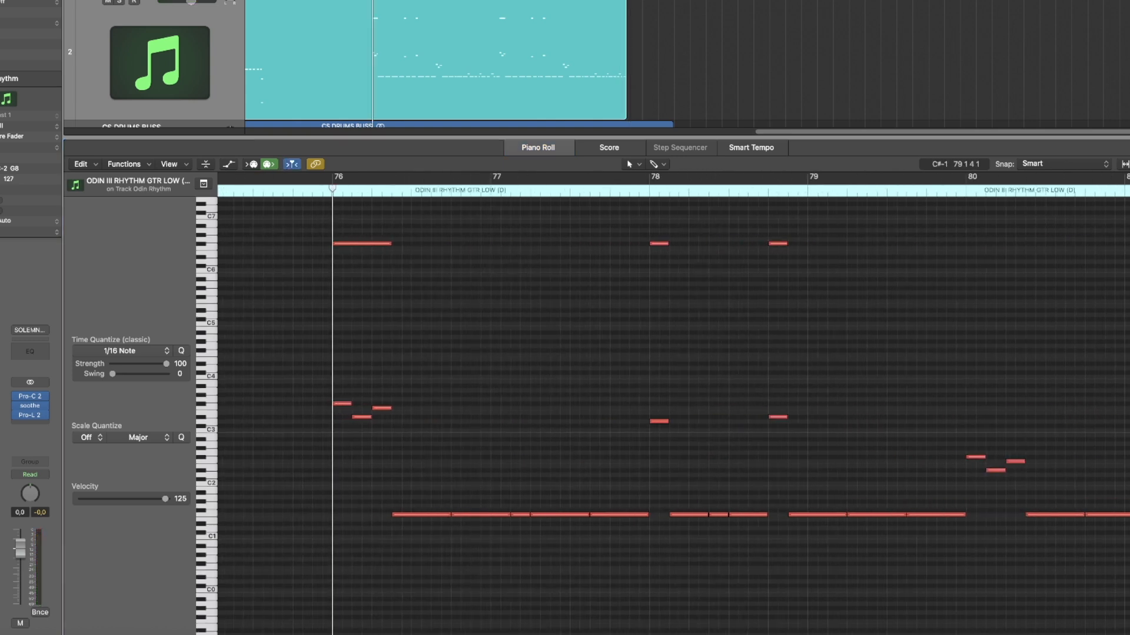
pyautogui.click(635, 600)
pyautogui.hscroll(1, 636, 600)
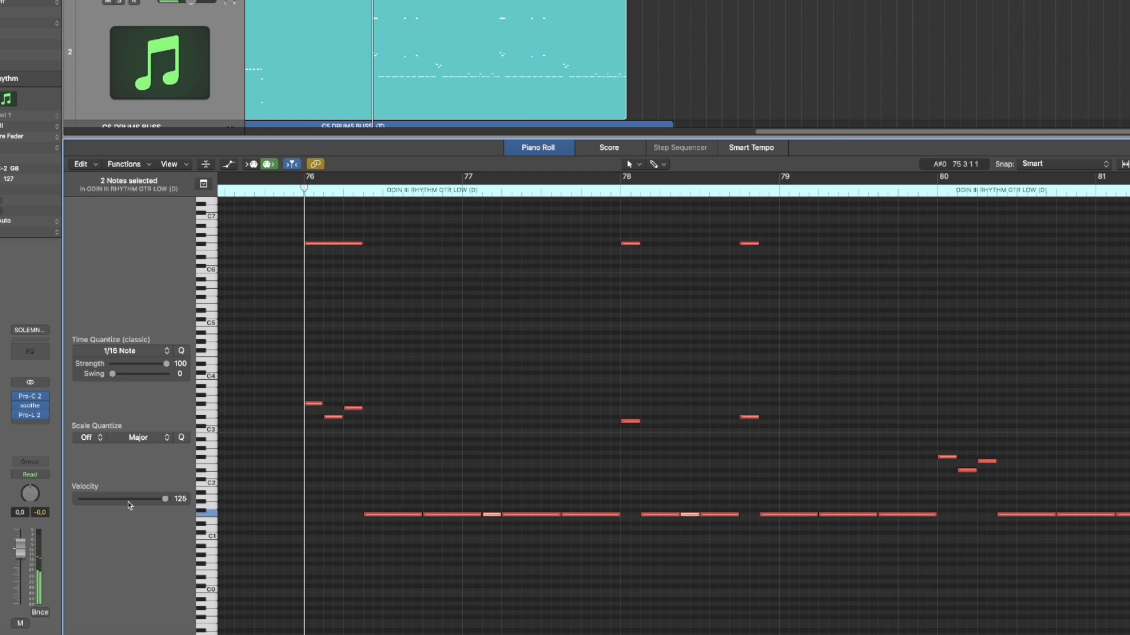
pyautogui.moveTo(128, 502); pyautogui.dragTo(106, 501)
pyautogui.click(513, 510)
# Step: Play the riff from just before bar 76 with the two softened F1 notes, and stop playback
pyautogui.click(273, 191)
pyautogui.press('space')
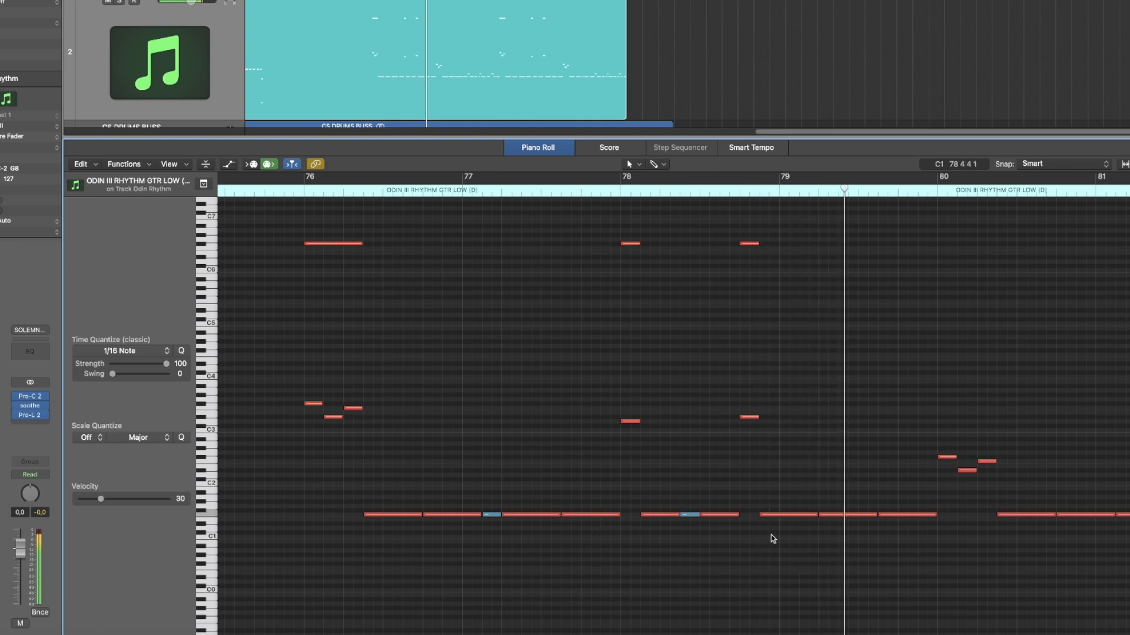
pyautogui.press('space')
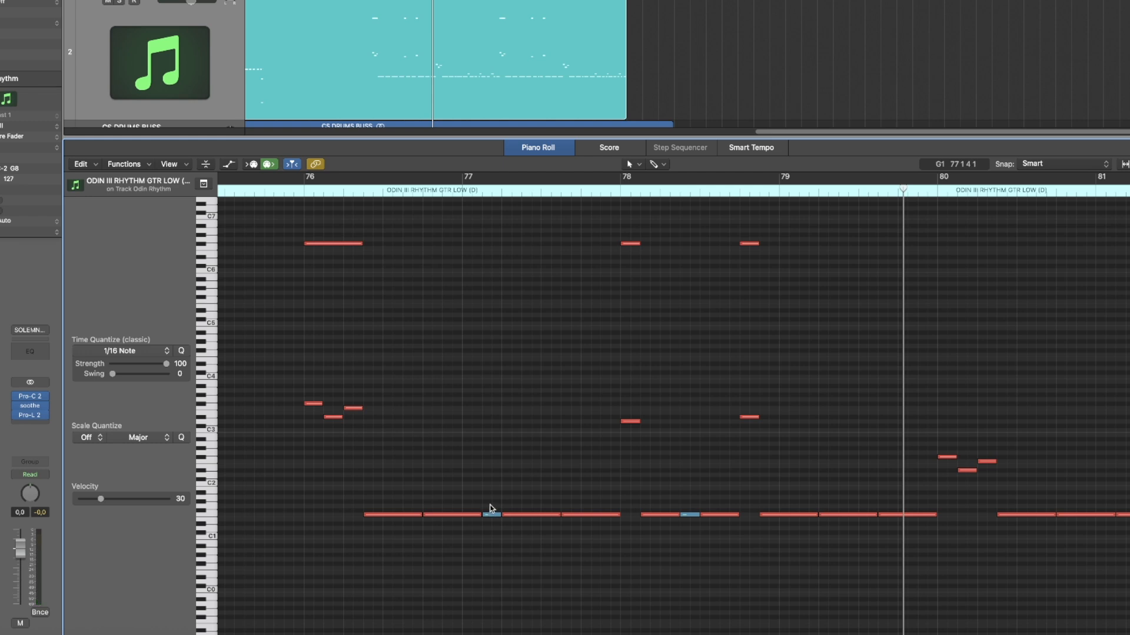
# Step: Raise the velocity of the two short F1 notes in bars 77 and 78 to 121
pyautogui.click(491, 513)
pyautogui.moveTo(158, 502); pyautogui.dragTo(163, 505)
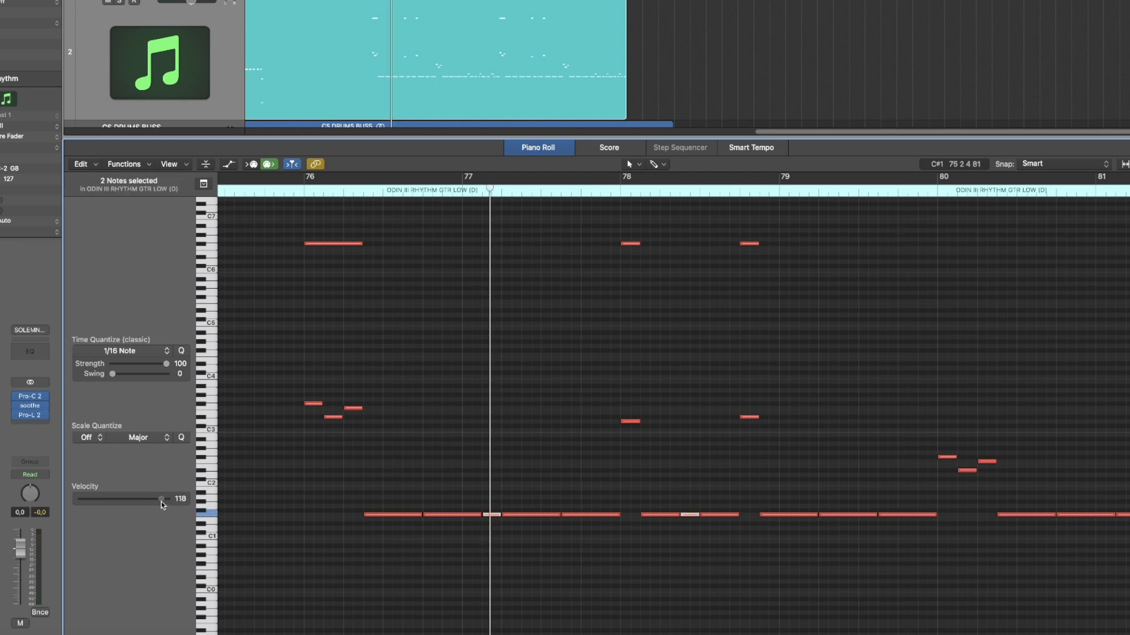
pyautogui.click(349, 269)
# Step: Play the riff from bar 76 with the louder F1 notes and view the surrounding bars 65 to 89
pyautogui.click(304, 195)
pyautogui.press('space')
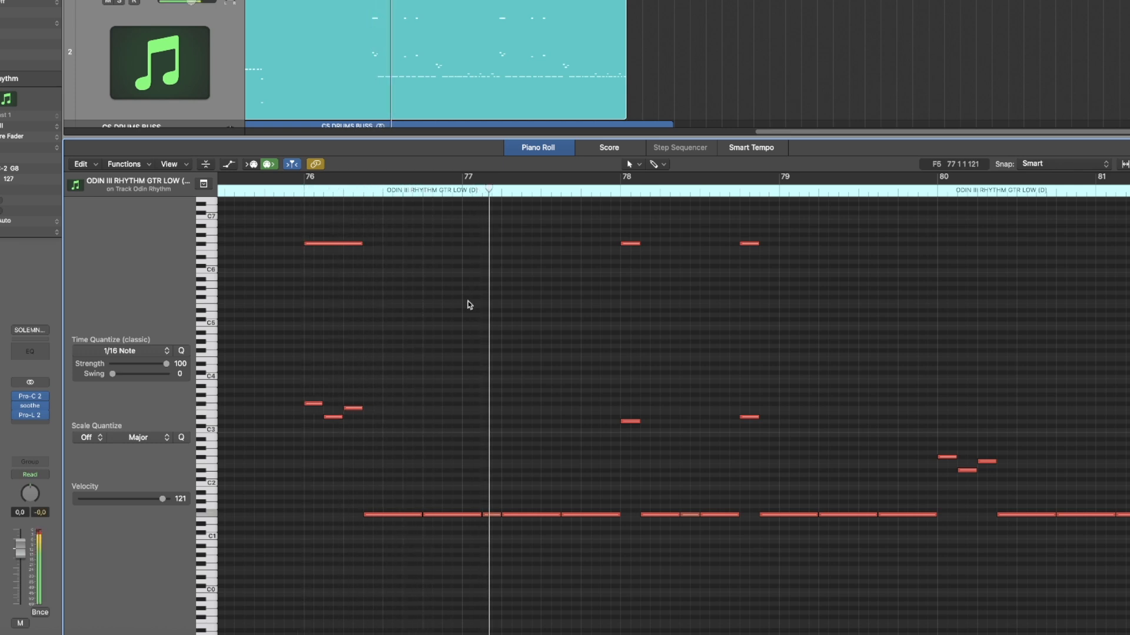
pyautogui.press('super+Left')
pyautogui.press('super+Left')
pyautogui.press('super+Left')
pyautogui.press('super+Left')
pyautogui.press('super+Left')
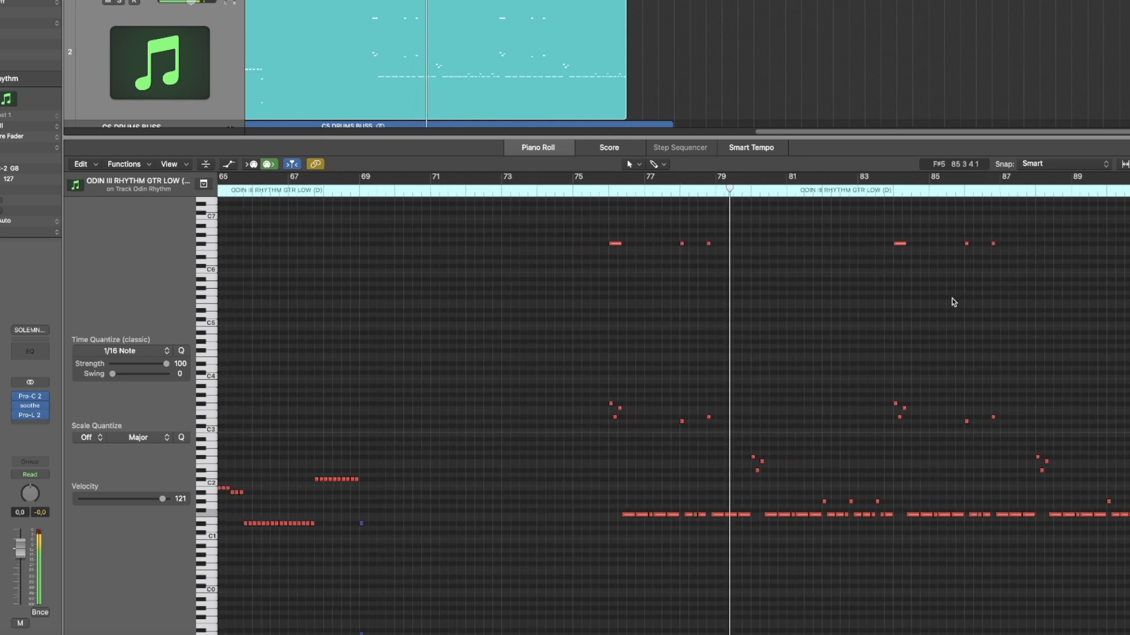